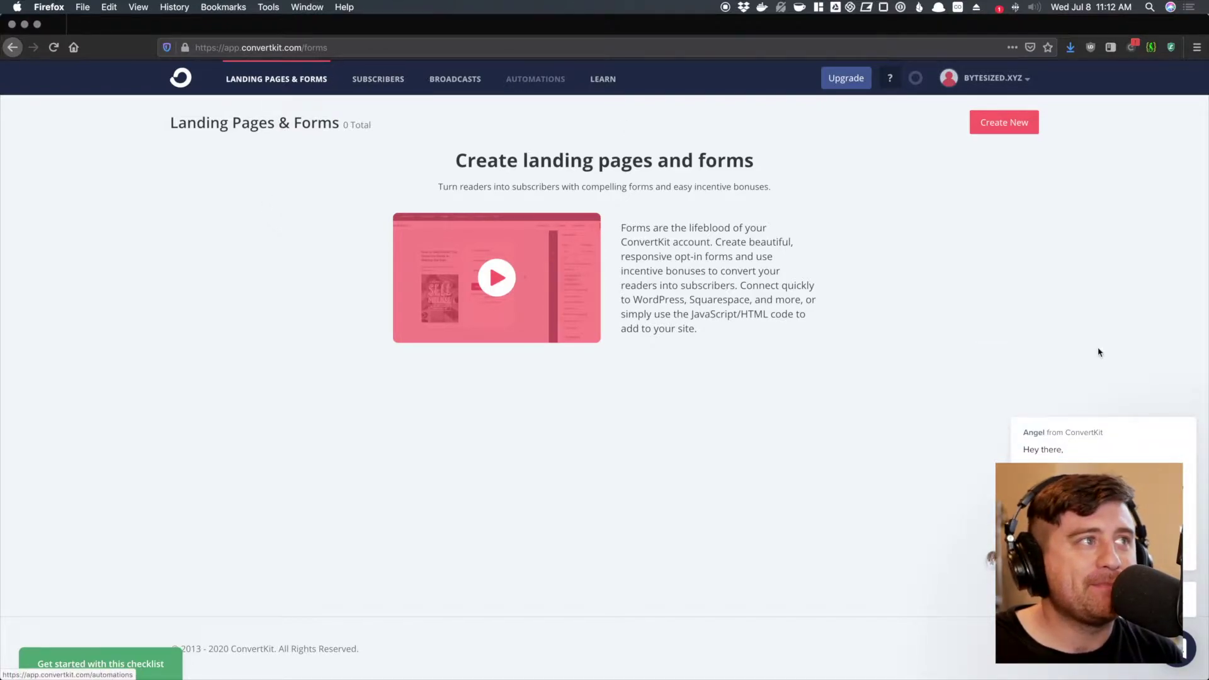
- Close the chat greeting and open the Subscribers list, which shows 0 confirmed subscribers
left_click(1186, 402)
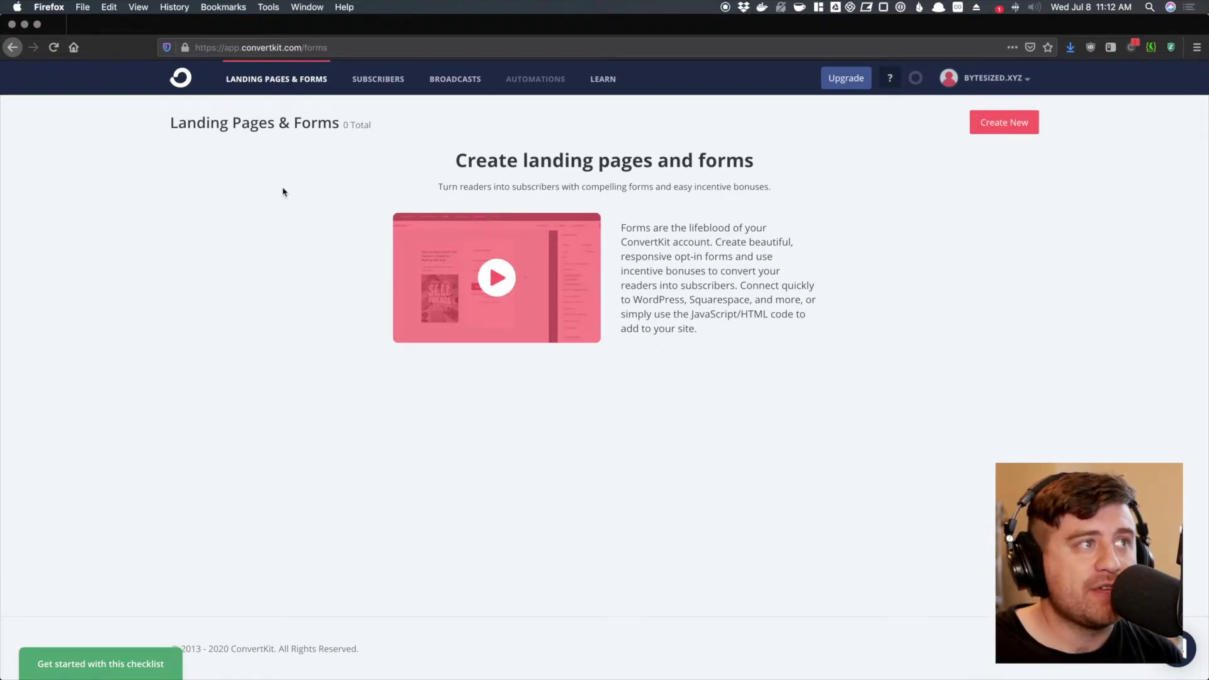
left_click(371, 84)
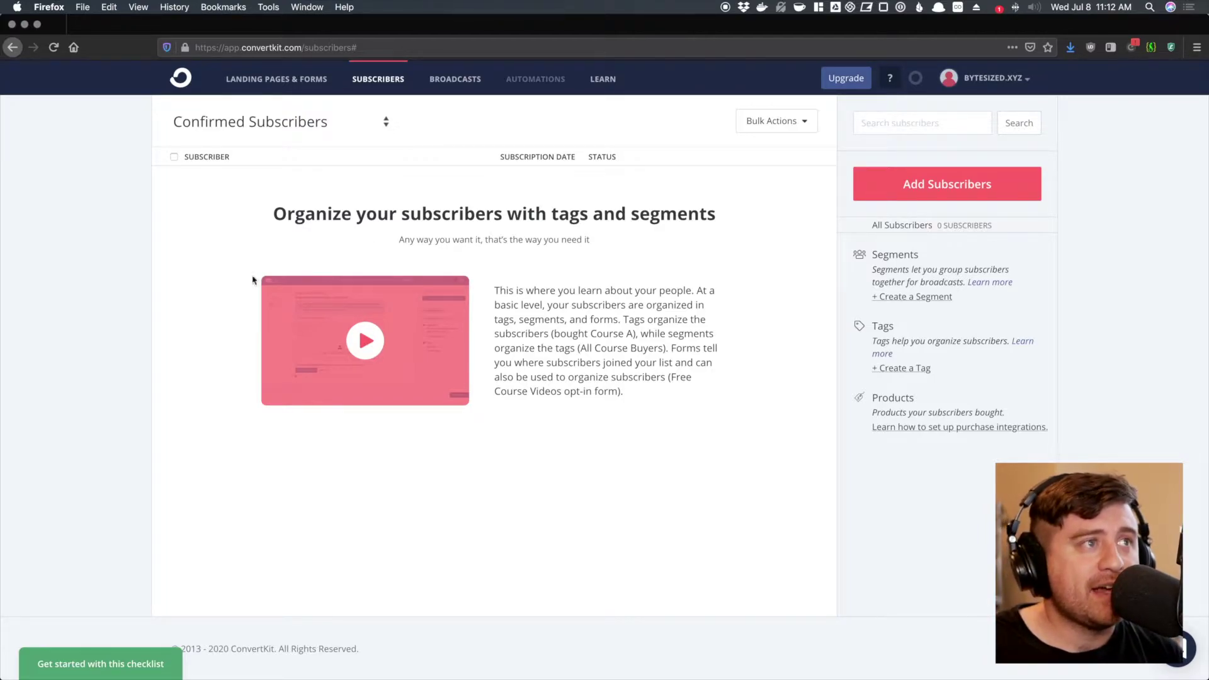
- Check the empty Broadcasts overview, then go to Automations, which lands on the $29/mo upgrade page
left_click(461, 83)
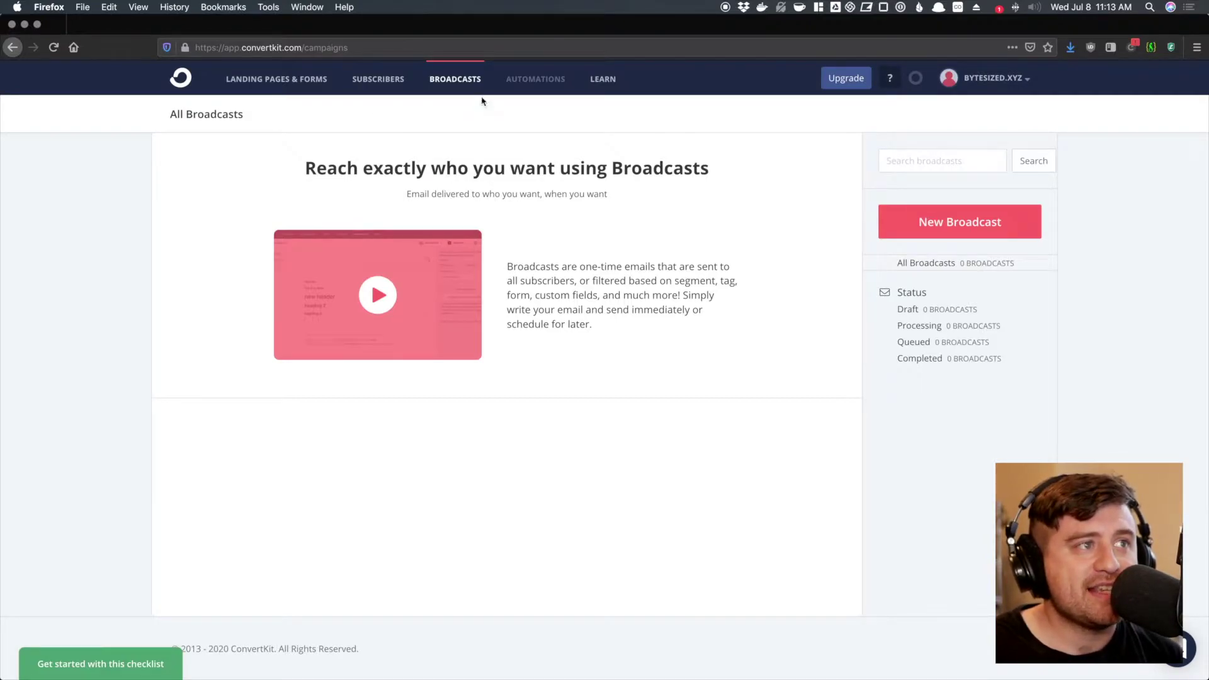
left_click(514, 83)
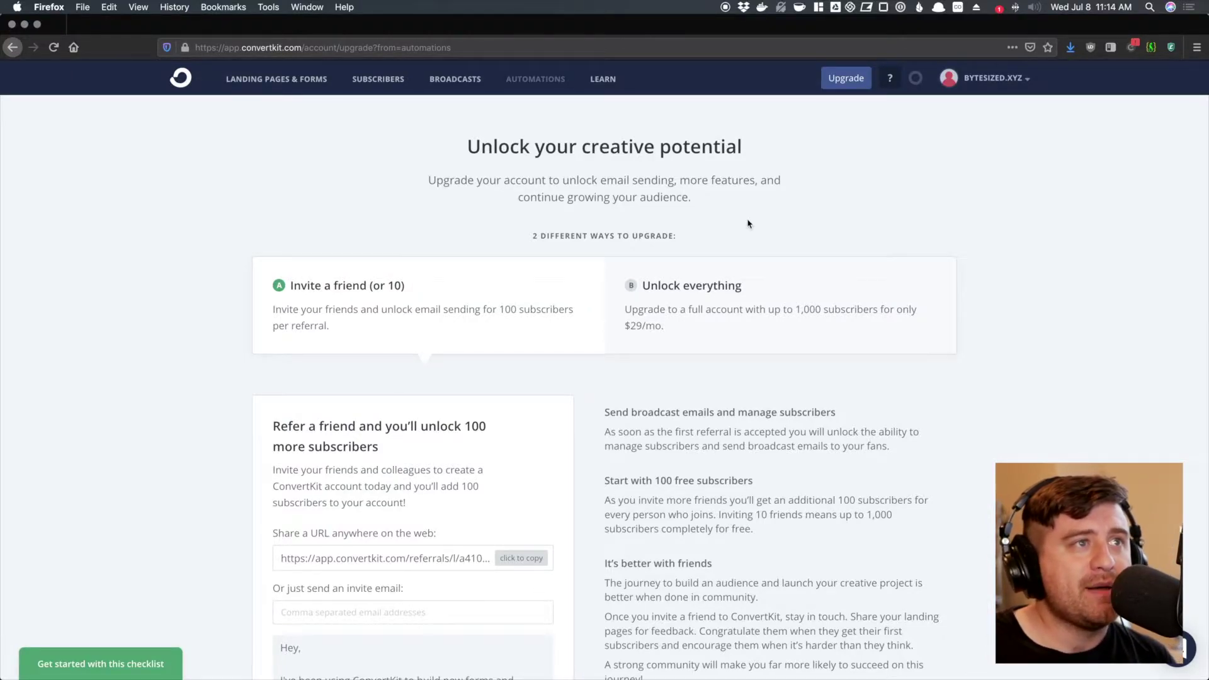
- Move from the upgrade page to the Learn resources section
left_click(603, 79)
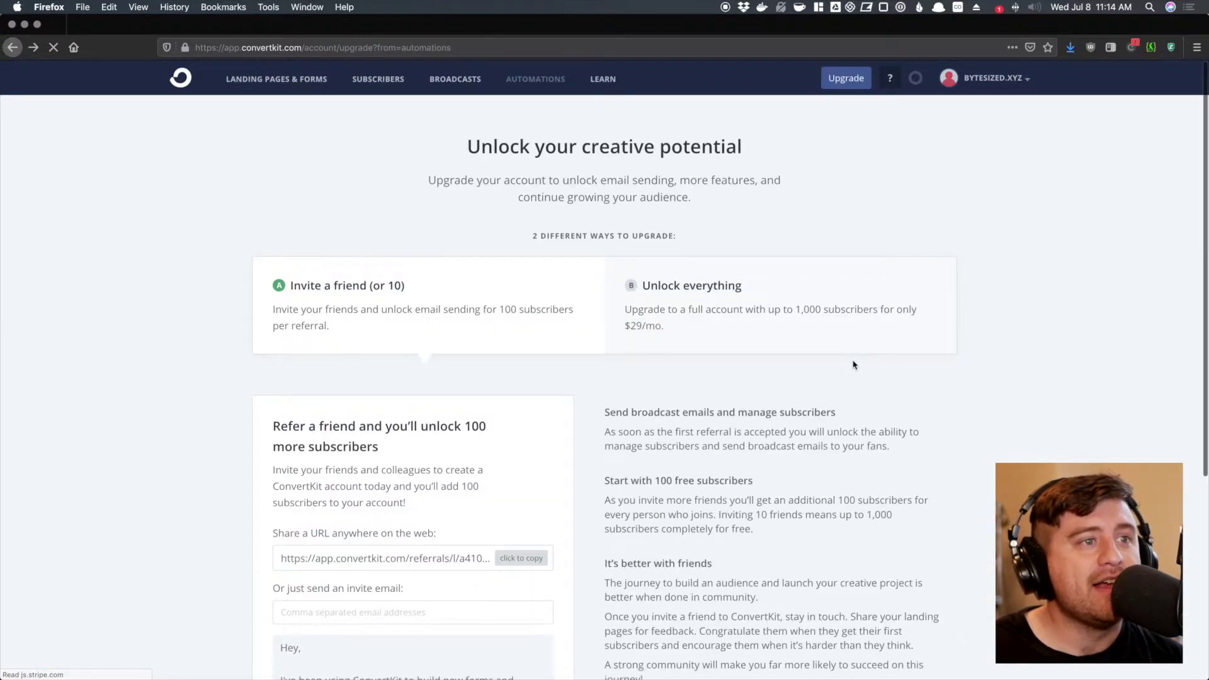
- Go back to Landing Pages & Forms, still listing 0 forms
left_click(267, 88)
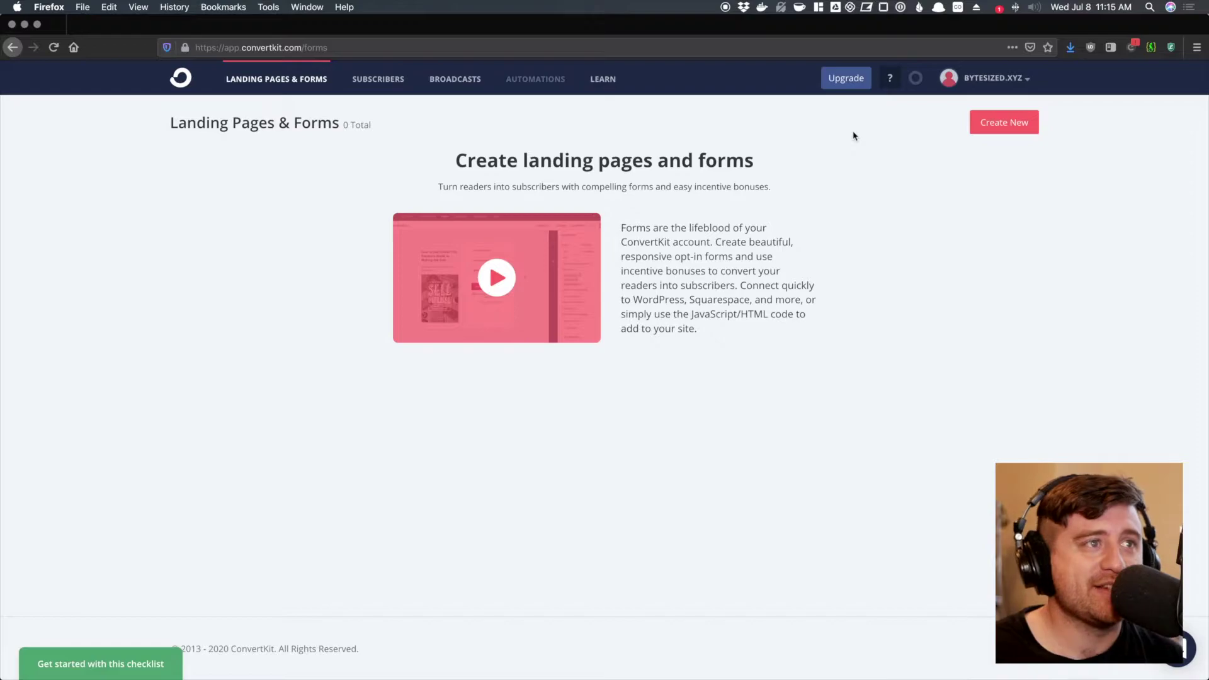
- Create a new landing page and pick the Abbey template from the gallery
left_click(1041, 126)
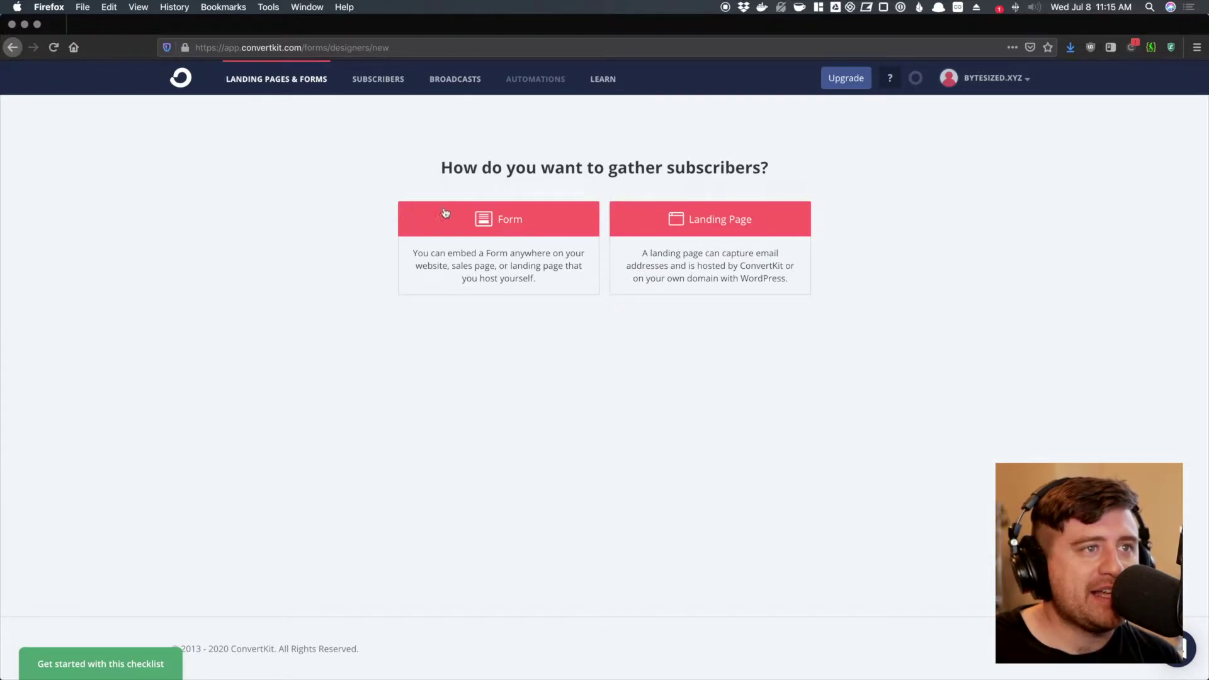
left_click(751, 225)
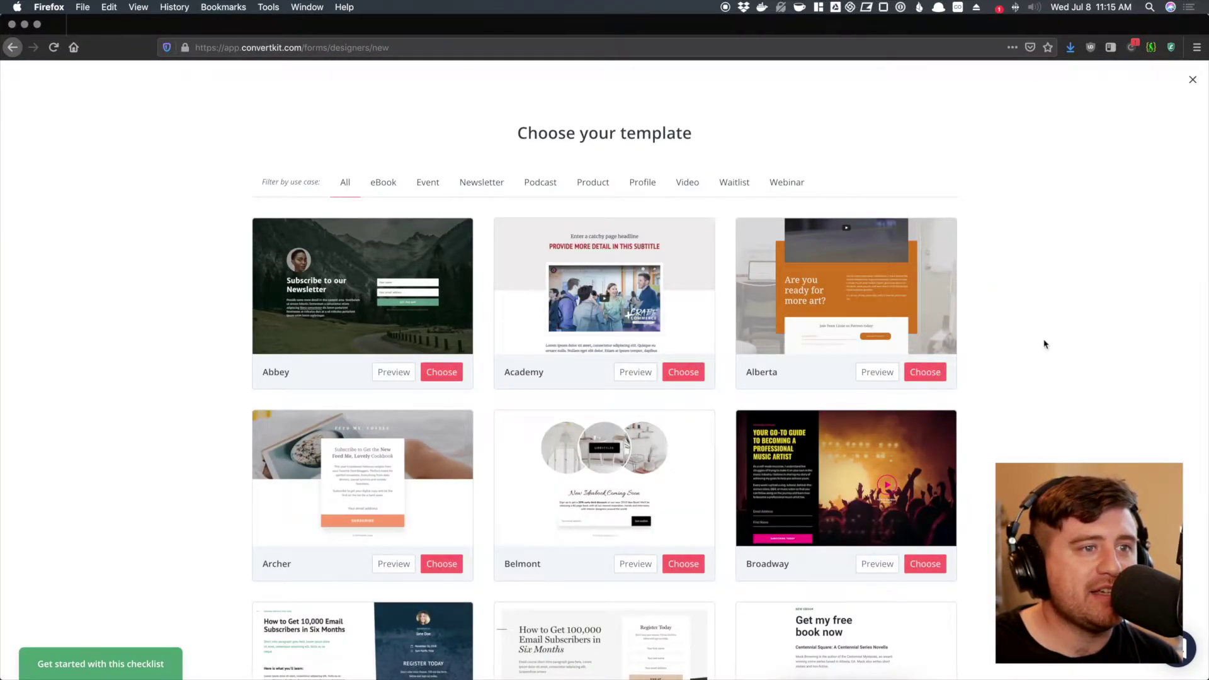
scroll(1045, 344, "down", 5)
scroll(1045, 344, "up", 5)
scroll(1029, 420, "down", 6)
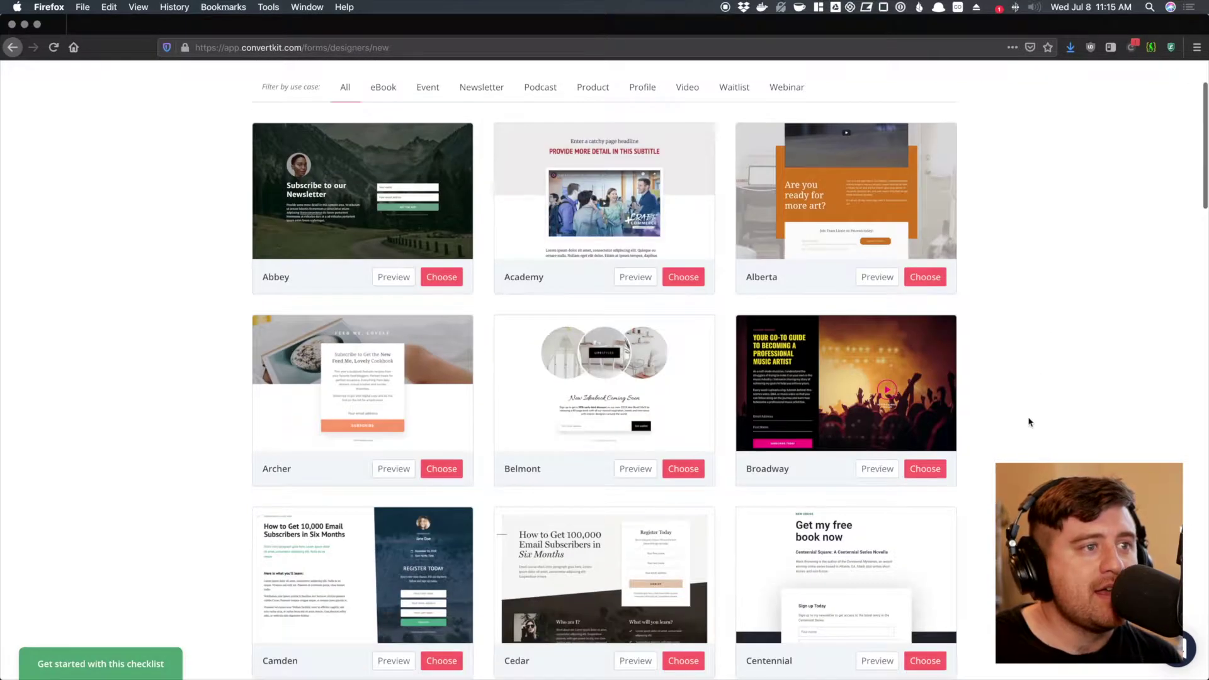
scroll(1029, 422, "down", 6)
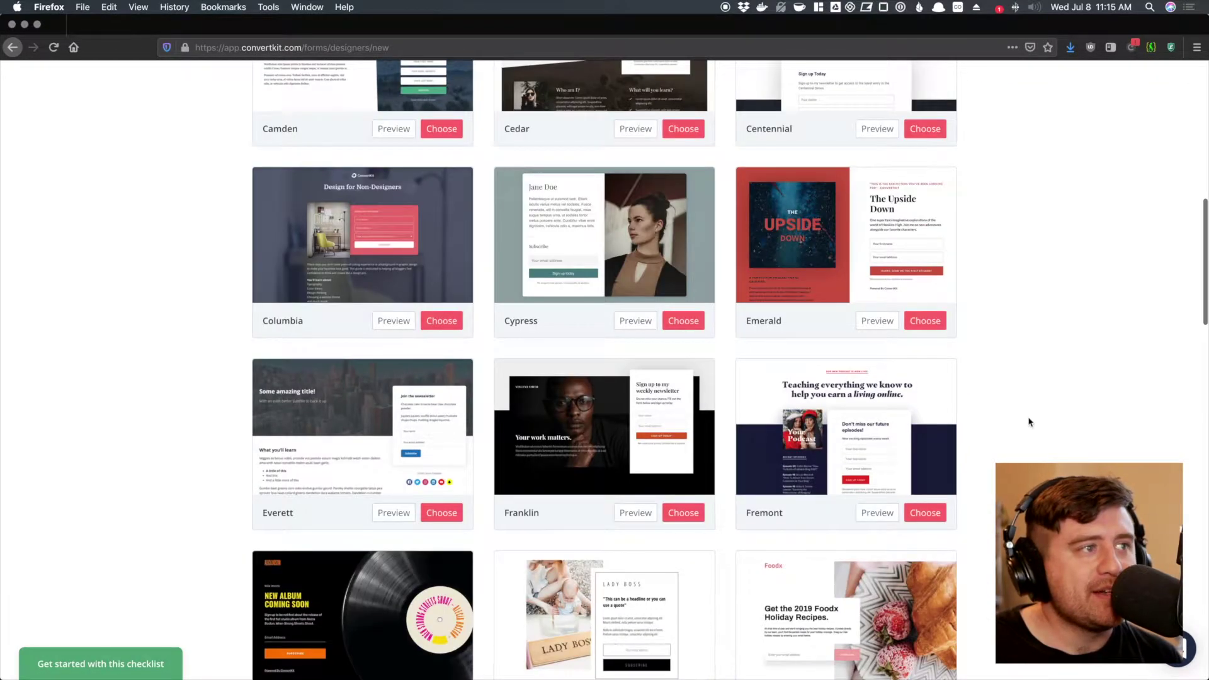
scroll(1030, 422, "down", 1)
scroll(819, 386, "up", 18)
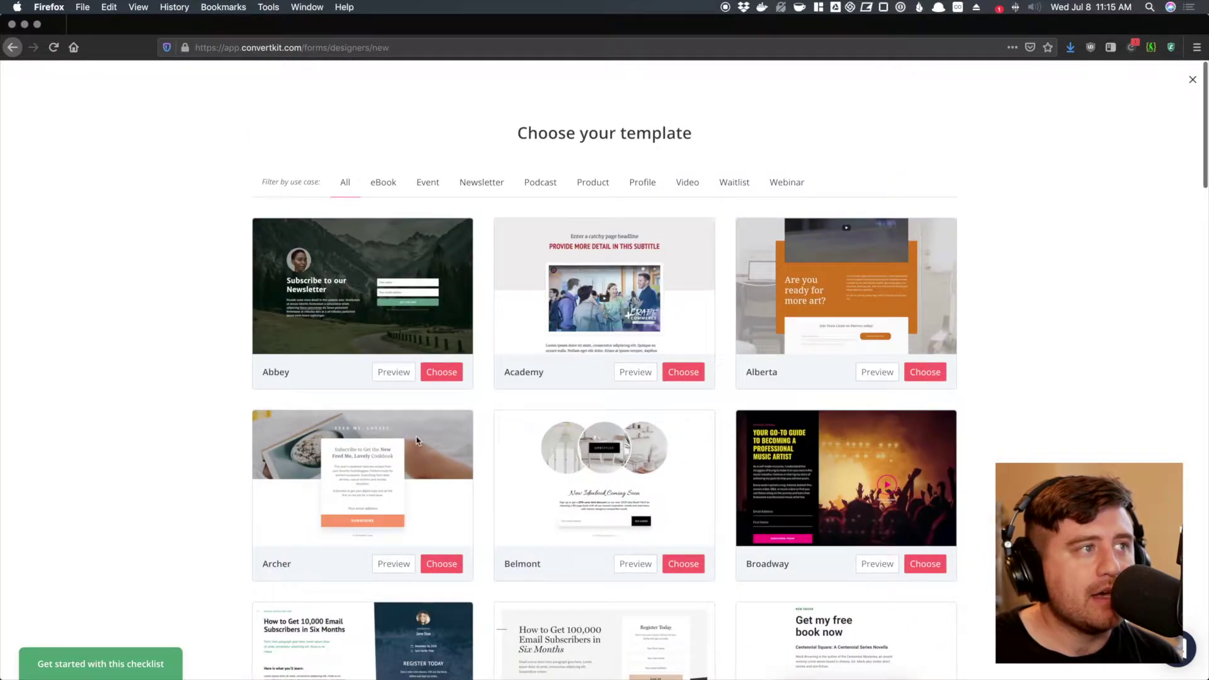
scroll(416, 441, "down", 1)
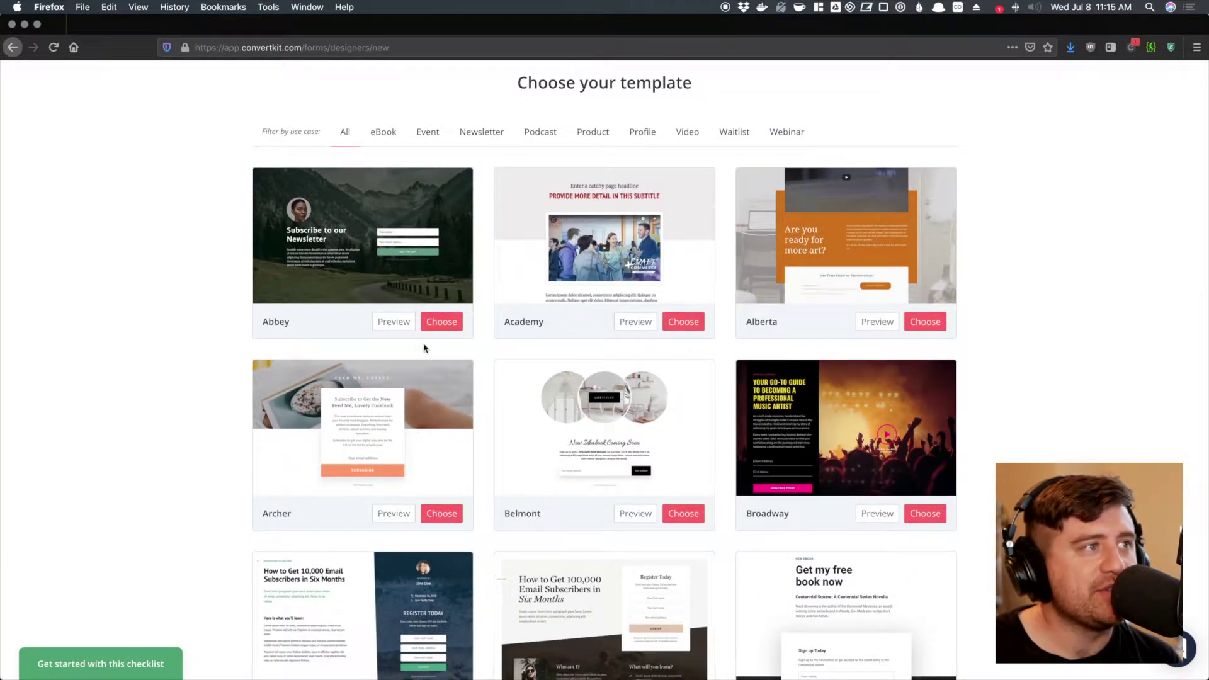
left_click(436, 323)
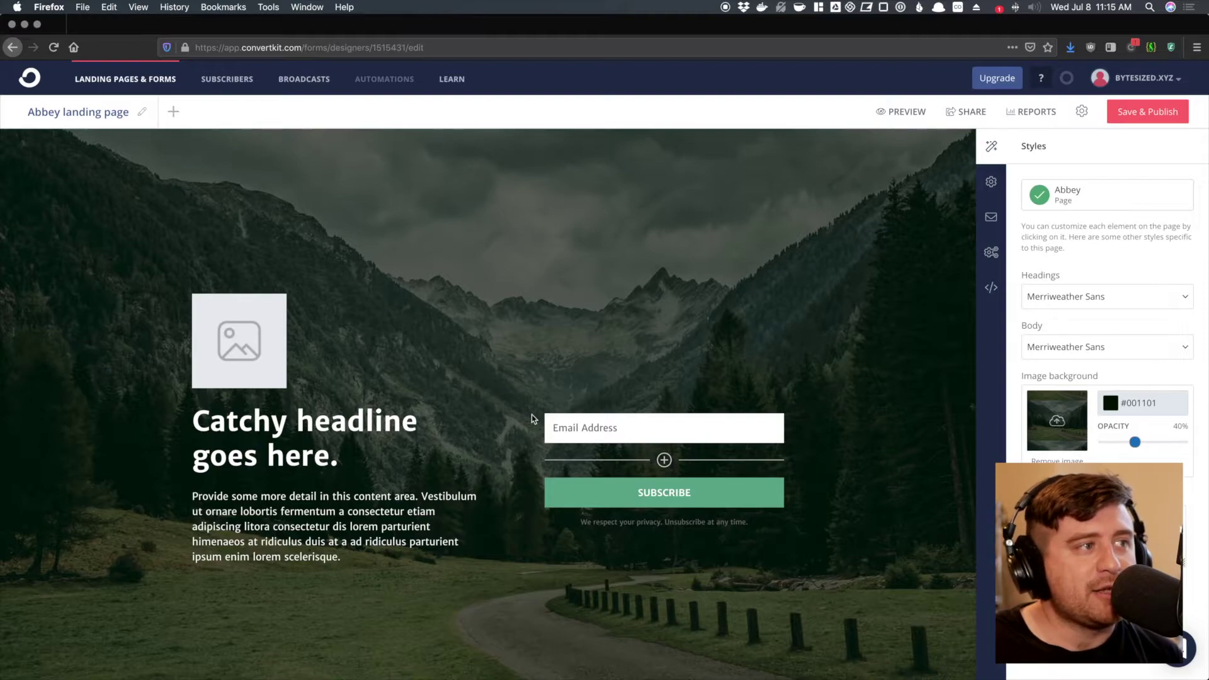
- Replace the headline with 'Learn everything you need to know about growing your email list'
scroll(350, 475, "down", 3)
scroll(351, 474, "up", 3)
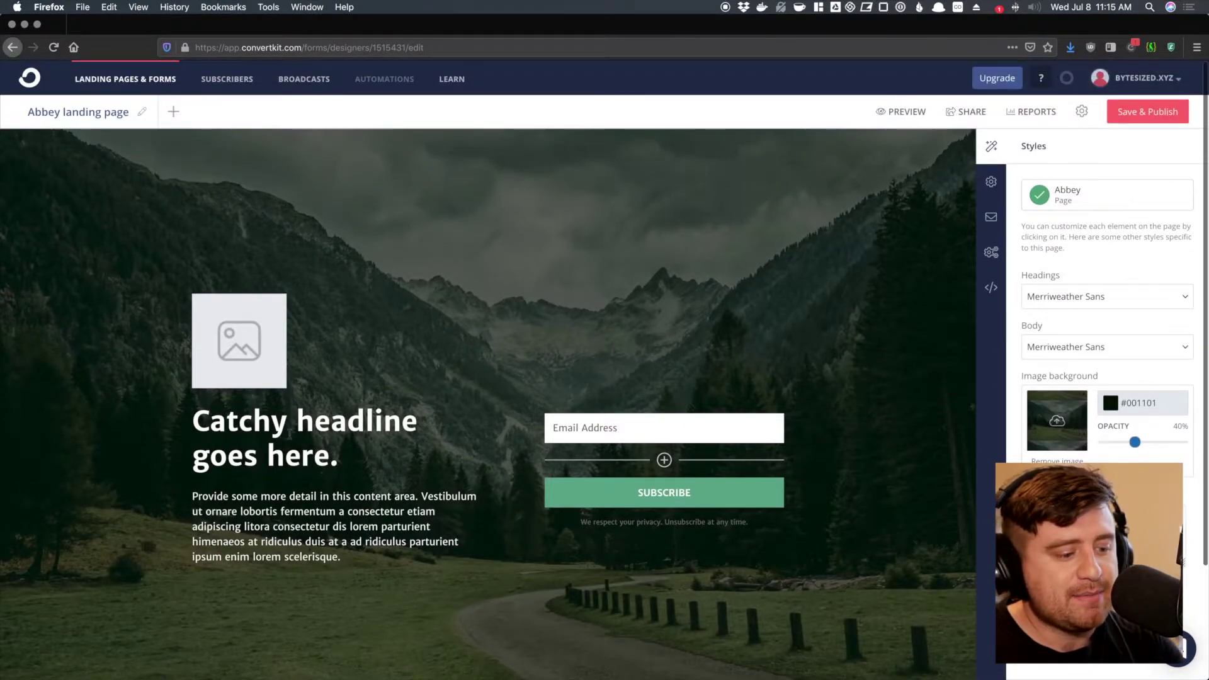
triple_click(290, 433)
key("super+a")
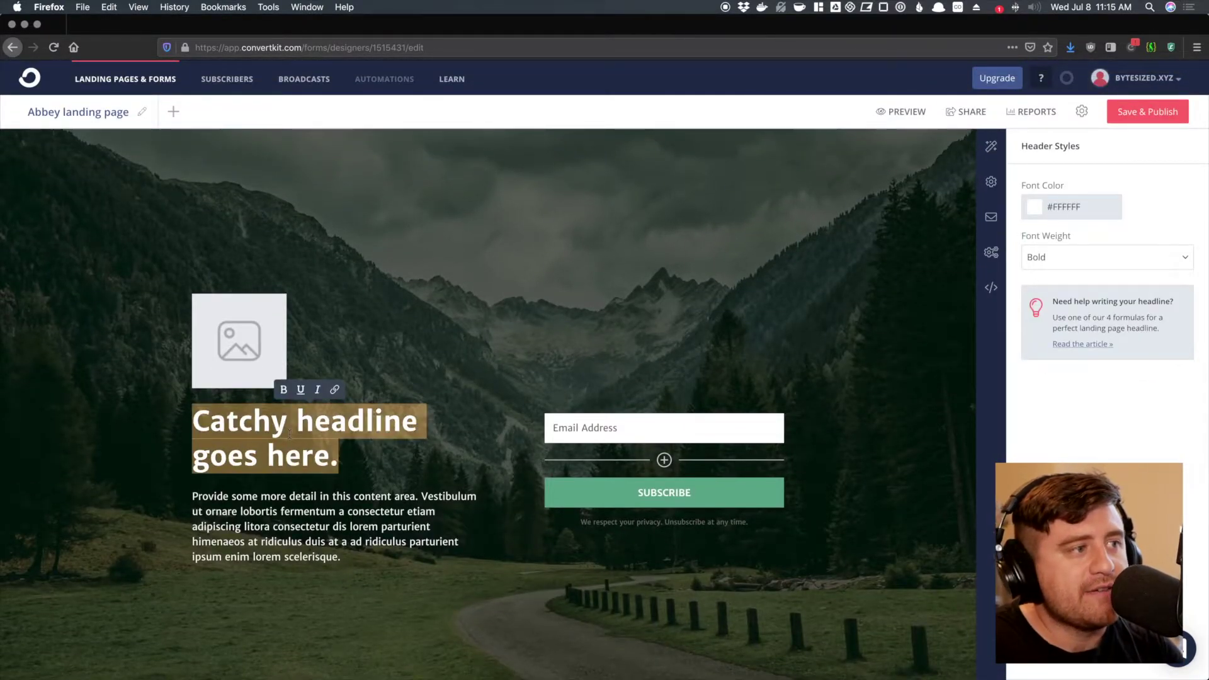
type("Learn everything you need to know about growing your ")
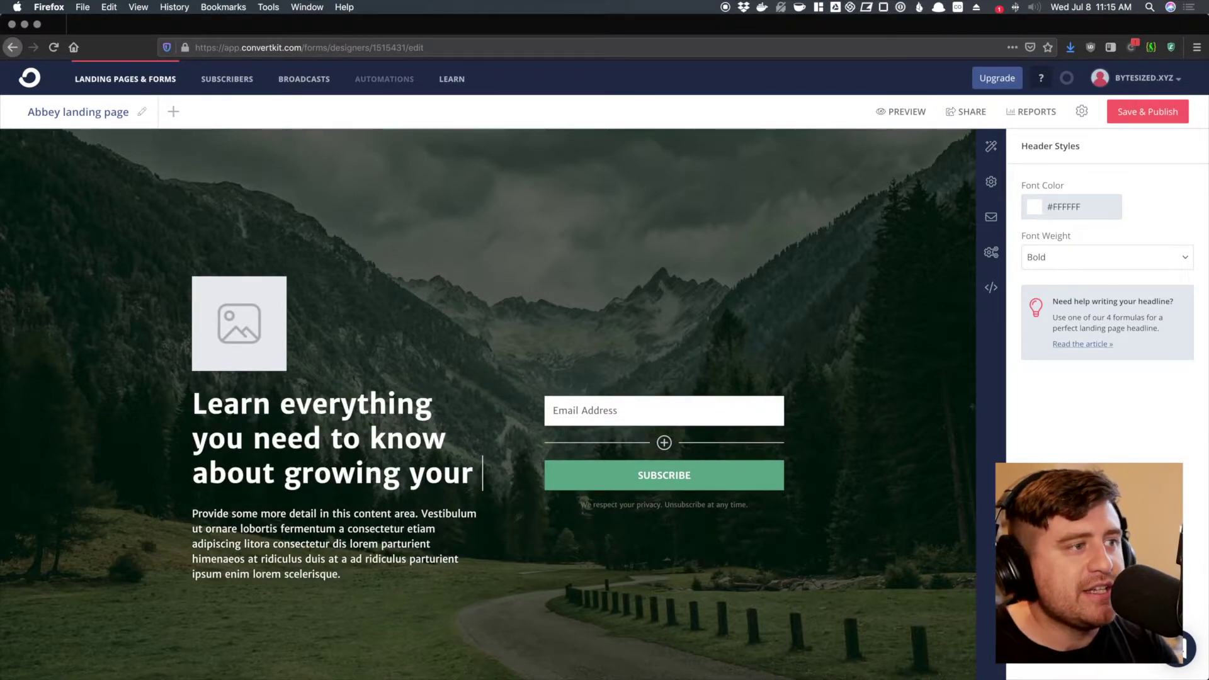
type("email list")
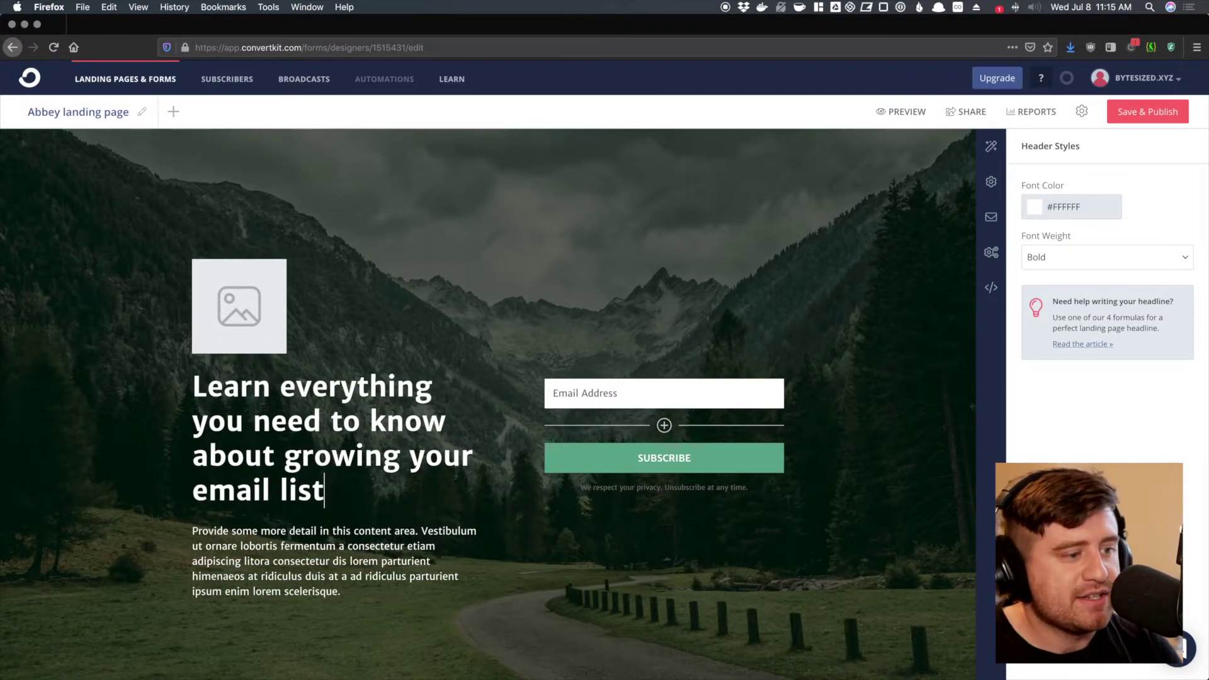
- Rewrite the paragraph as 'Sign up for our free ebook on growing your email list and getting your first hundred subscribers'
left_click(295, 534)
triple_click(295, 534)
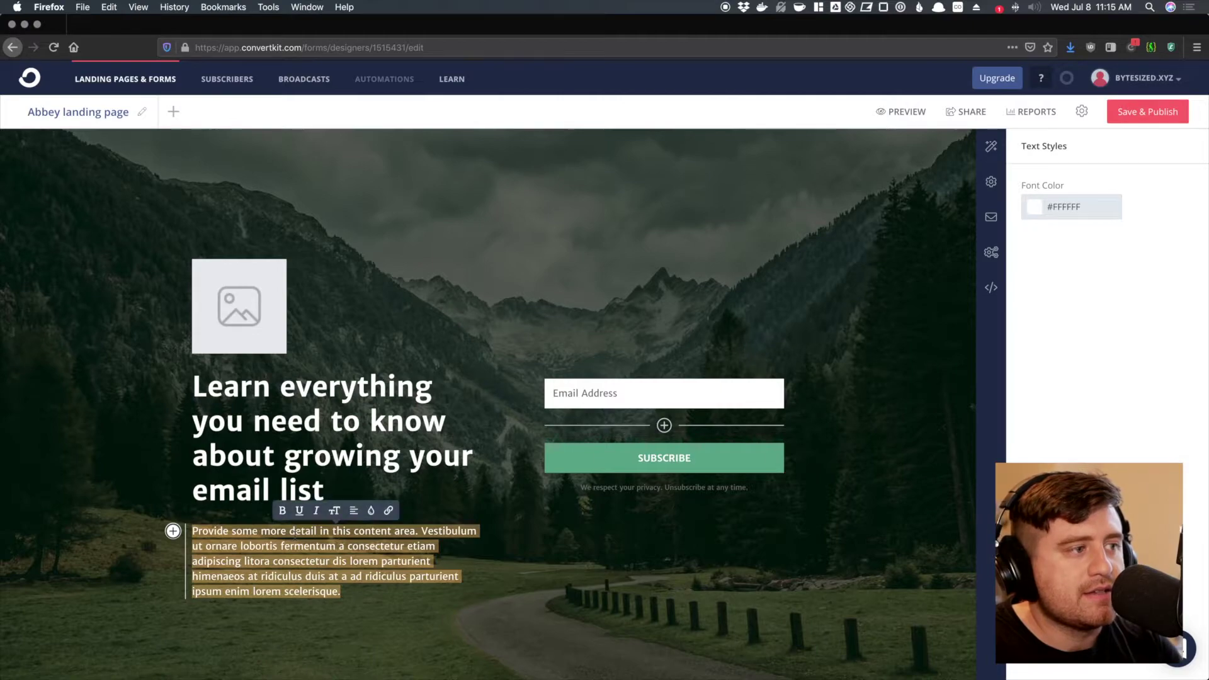
type("Sign up for")
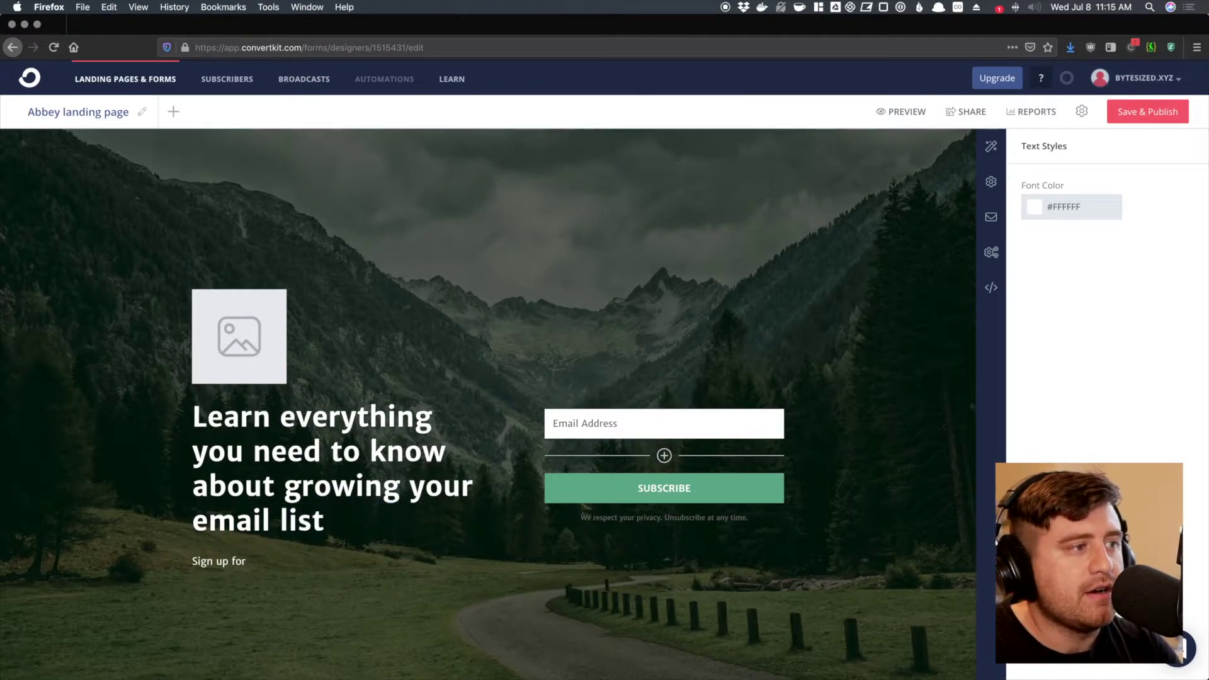
type(" our free seven-day")
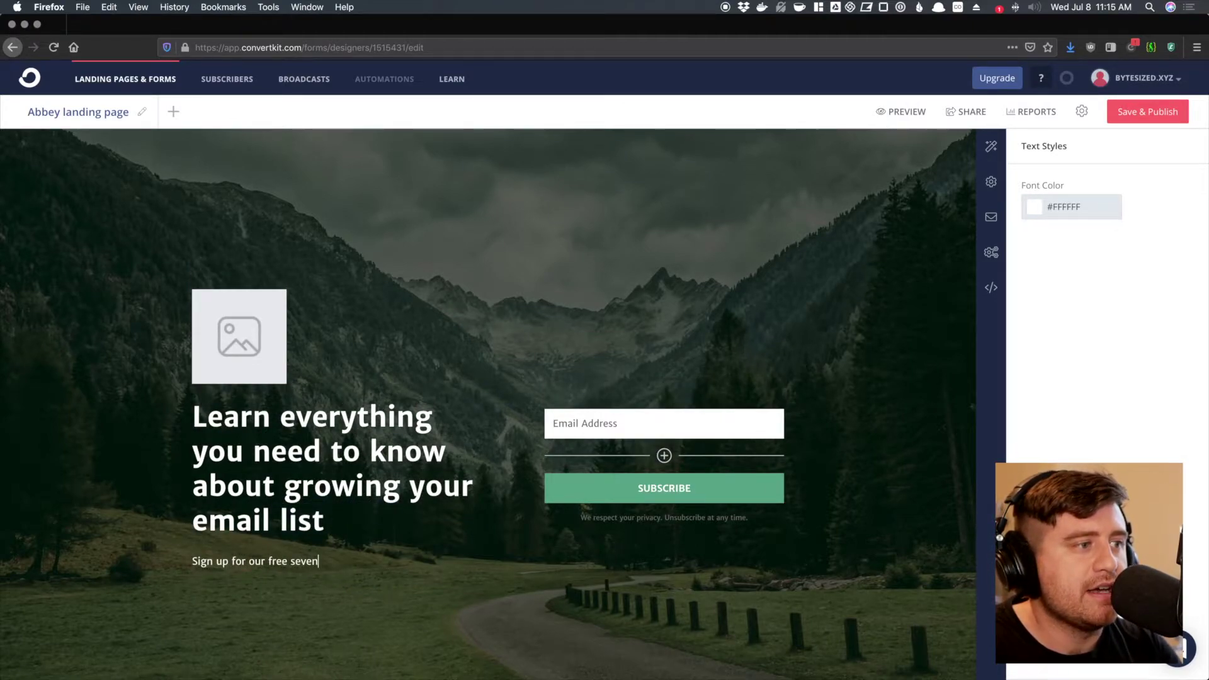
key("BackSpace")
key("BackSpace")
key("BackSpace")
key("BackSpace")
key("BackSpace")
key("BackSpace")
key("BackSpace")
key("BackSpace")
key("BackSpace")
key("BackSpace")
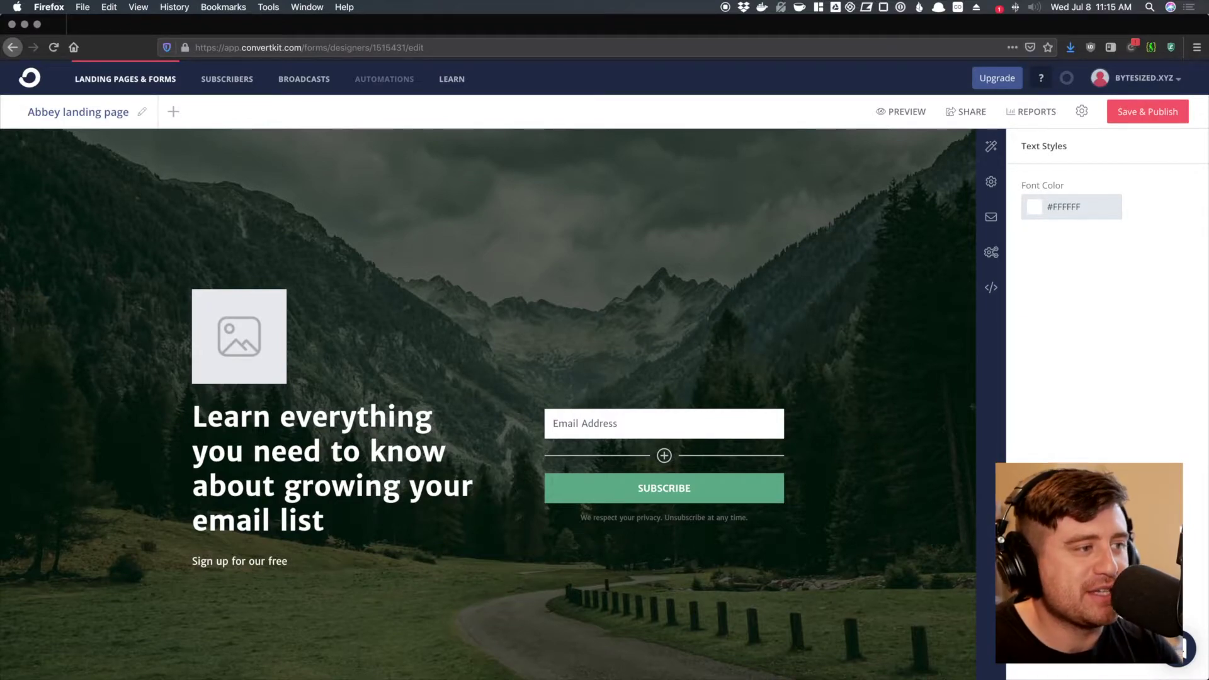
type("ebook on growing your ema")
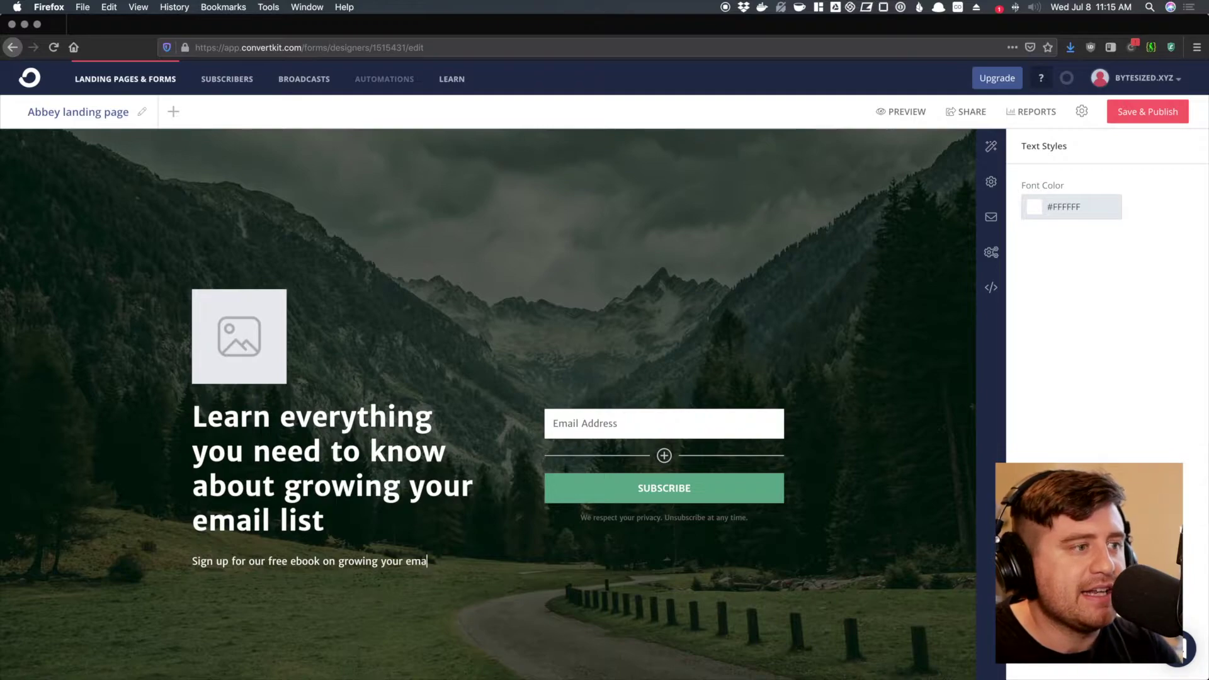
type("il list and getting y")
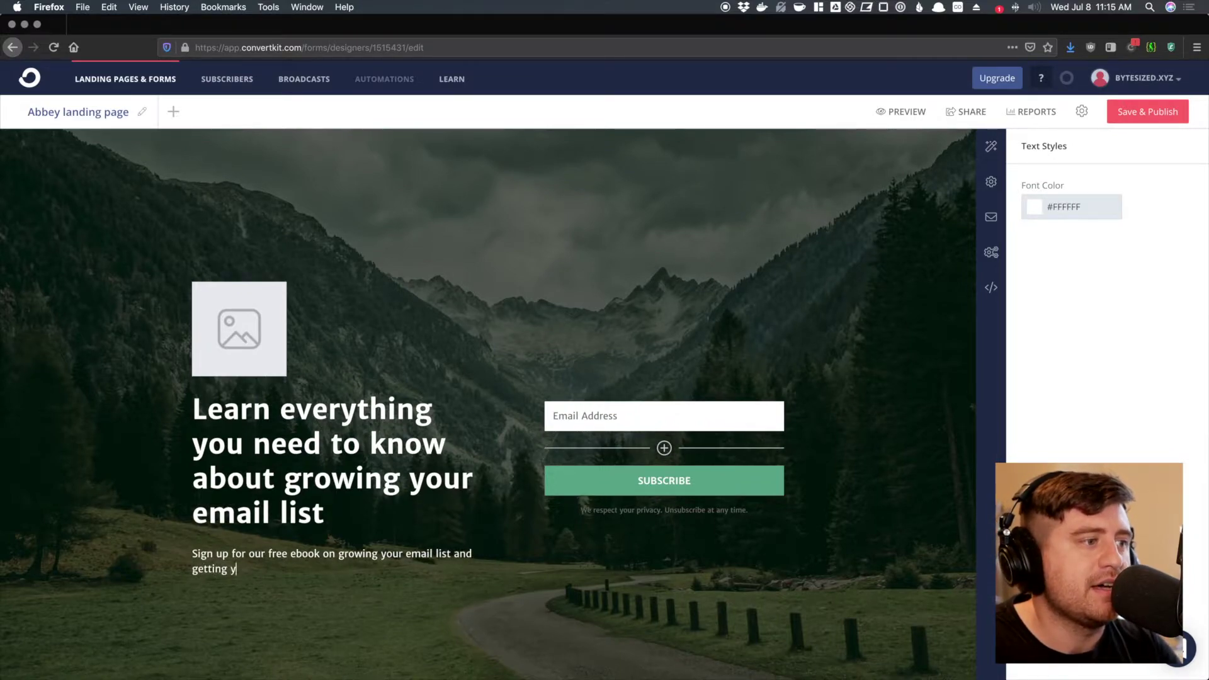
type("our first hundred s")
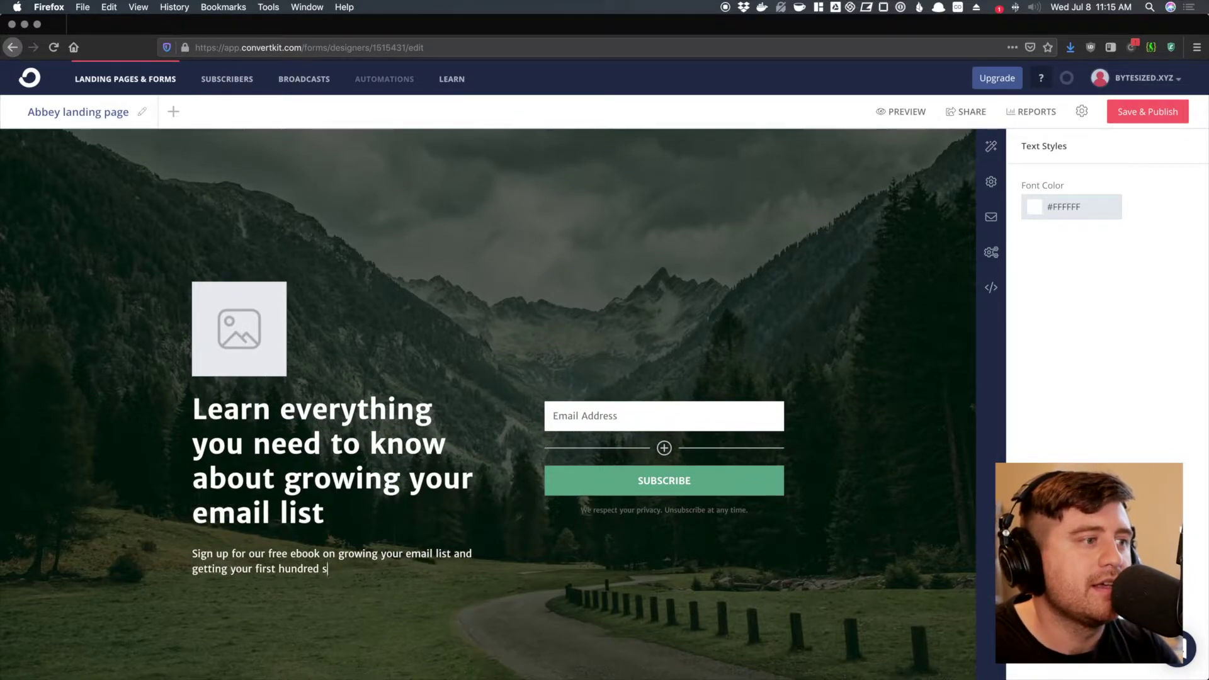
type("ubscribers.")
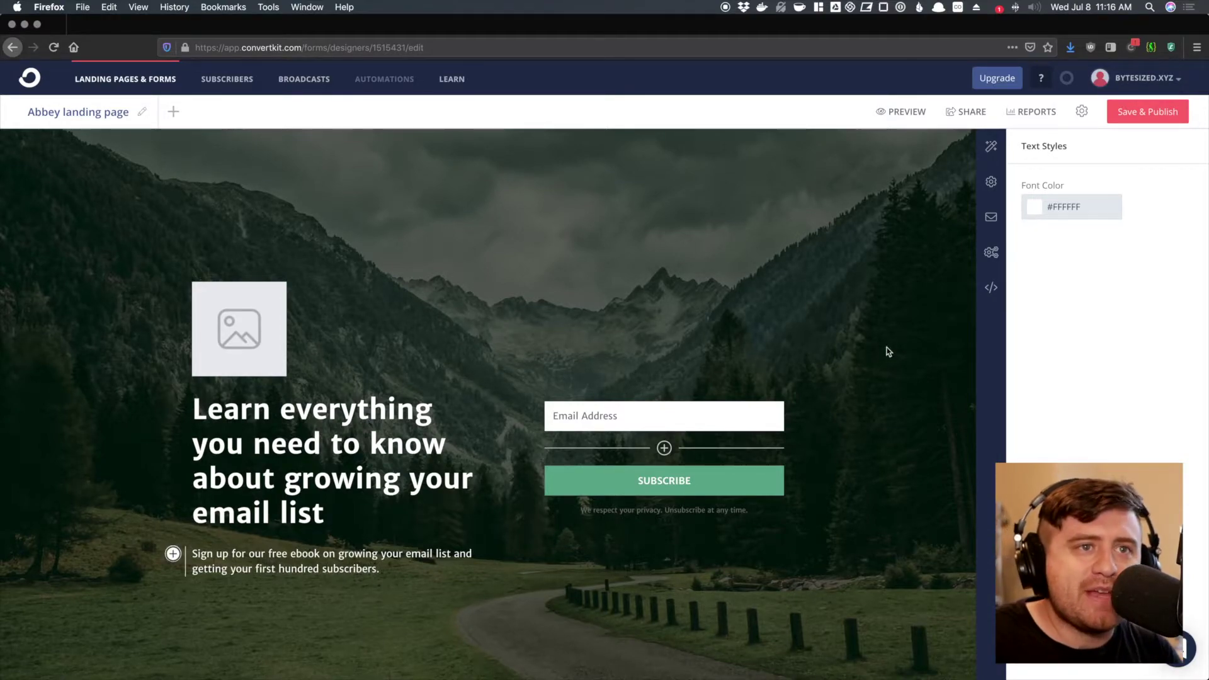
- Browse the page settings panels and check the available custom domain options
left_click(991, 150)
left_click(991, 184)
left_click(991, 217)
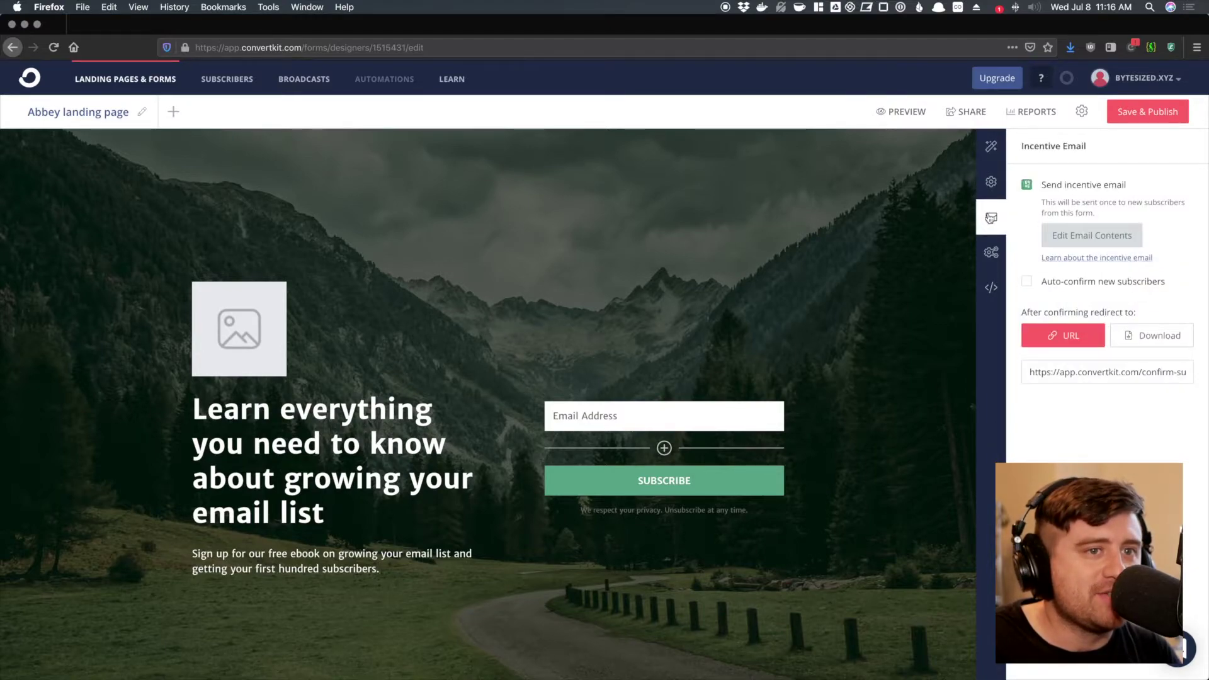
left_click(991, 149)
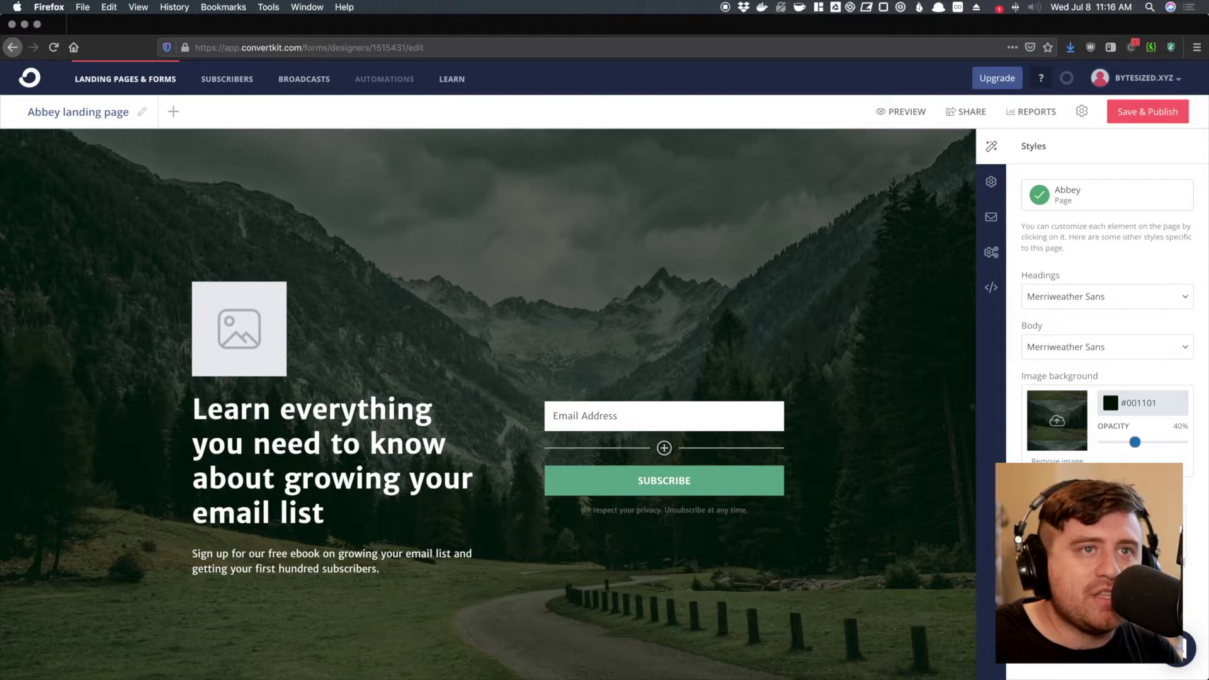
left_click(991, 182)
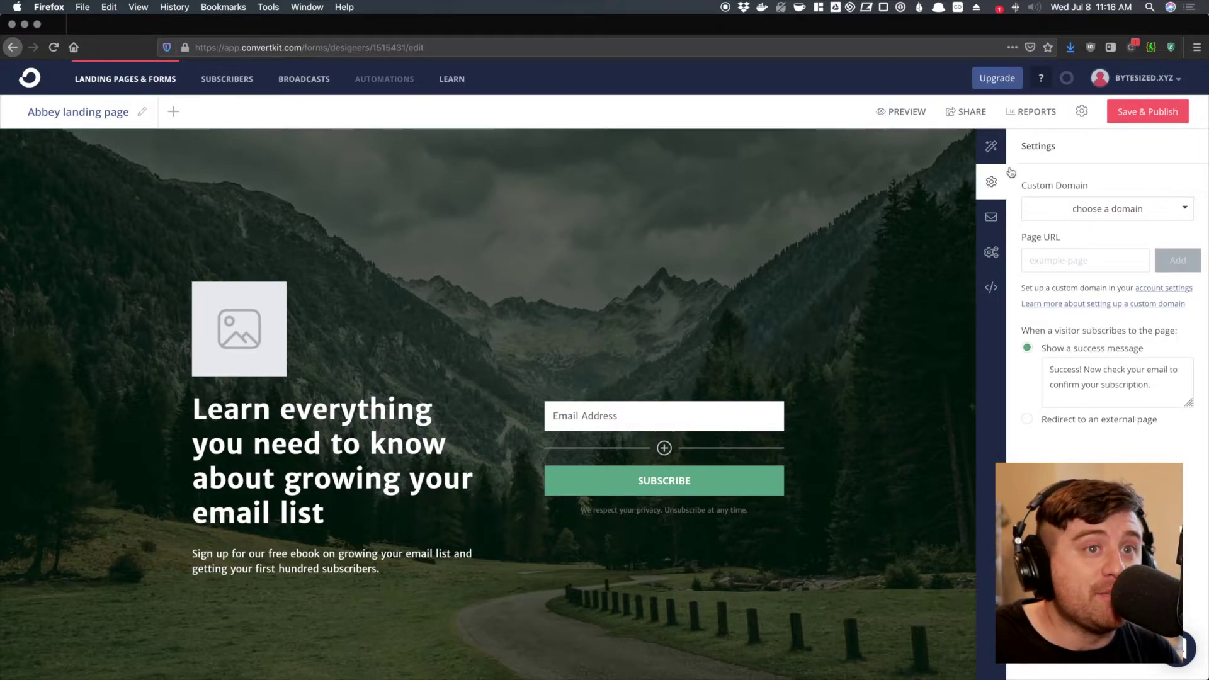
left_click(1106, 208)
left_click(1126, 174)
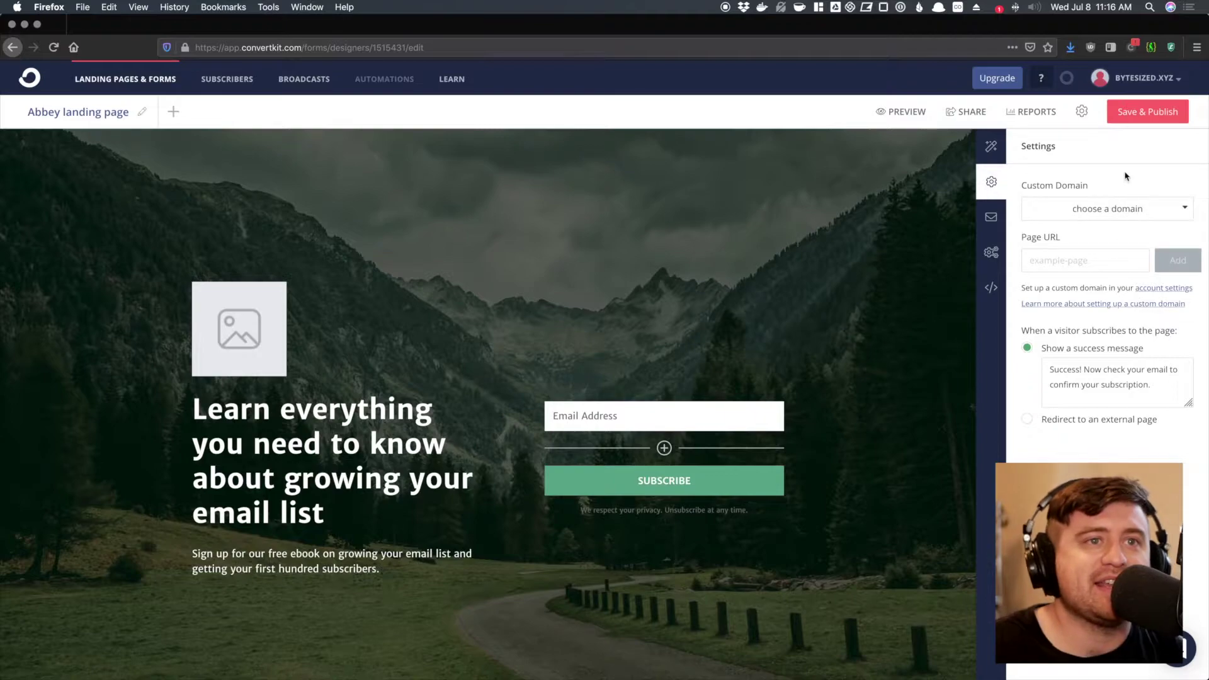
left_click(1120, 221)
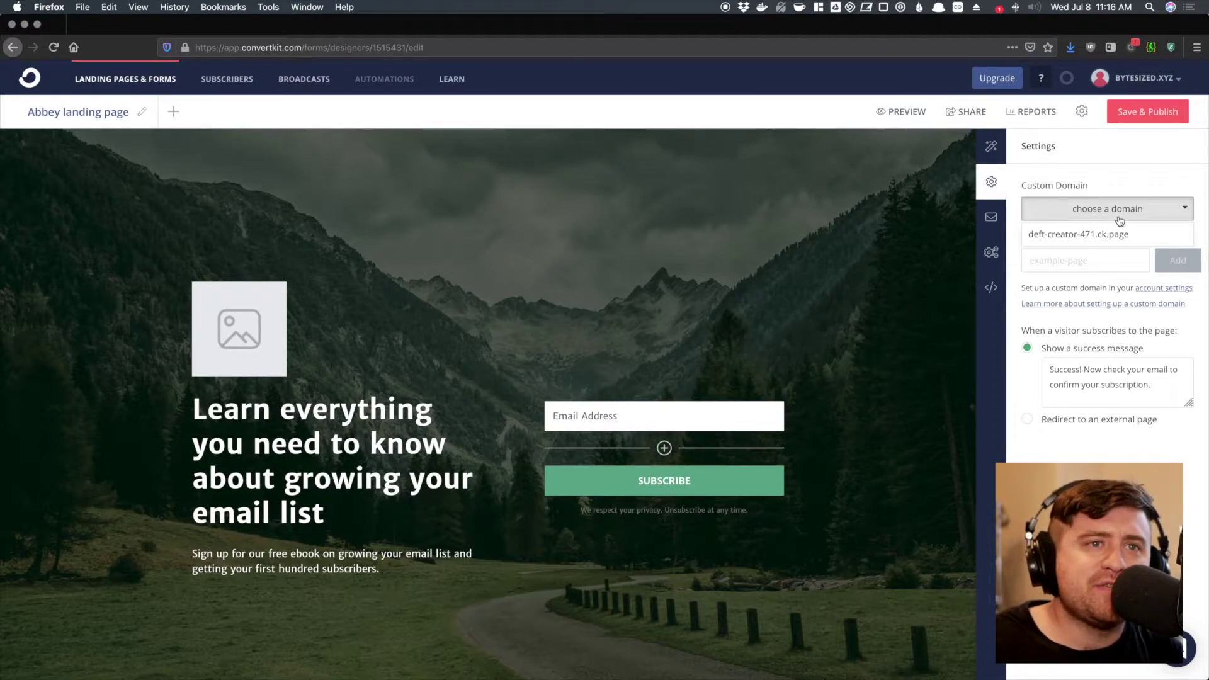
- Review the incentive email, Advanced and SEO & Analytics settings, including the meta Title field
left_click(992, 217)
left_click(993, 253)
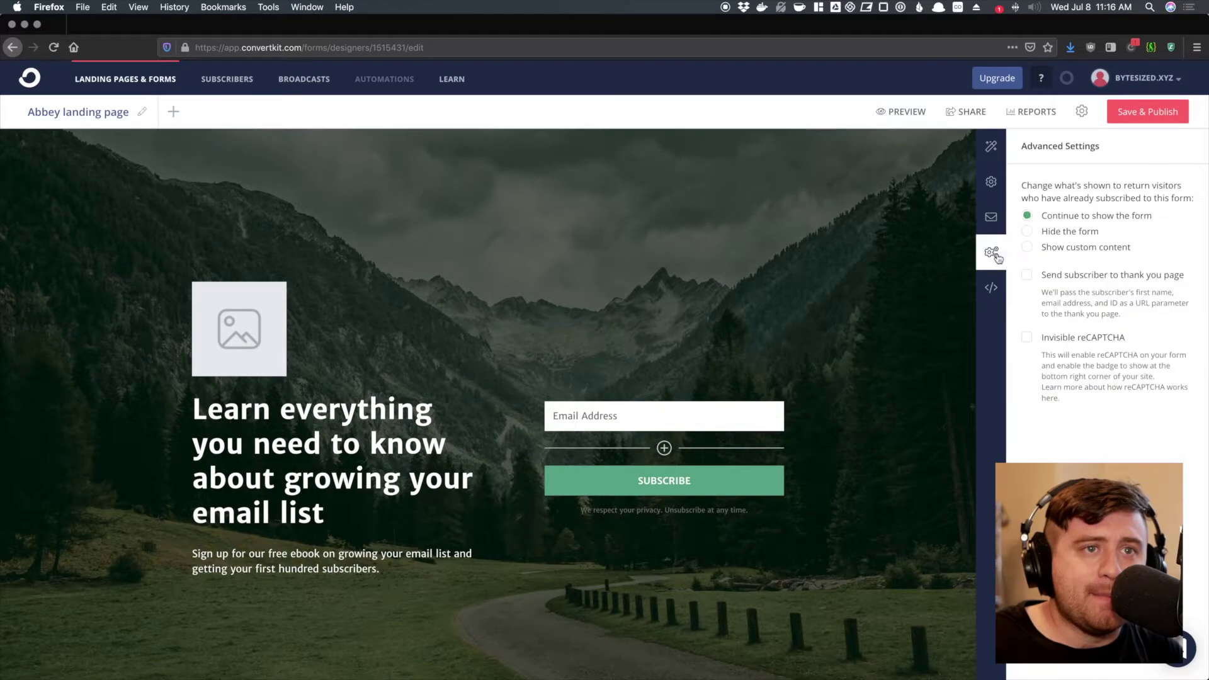
left_click(992, 287)
scroll(1101, 245, "down", 2)
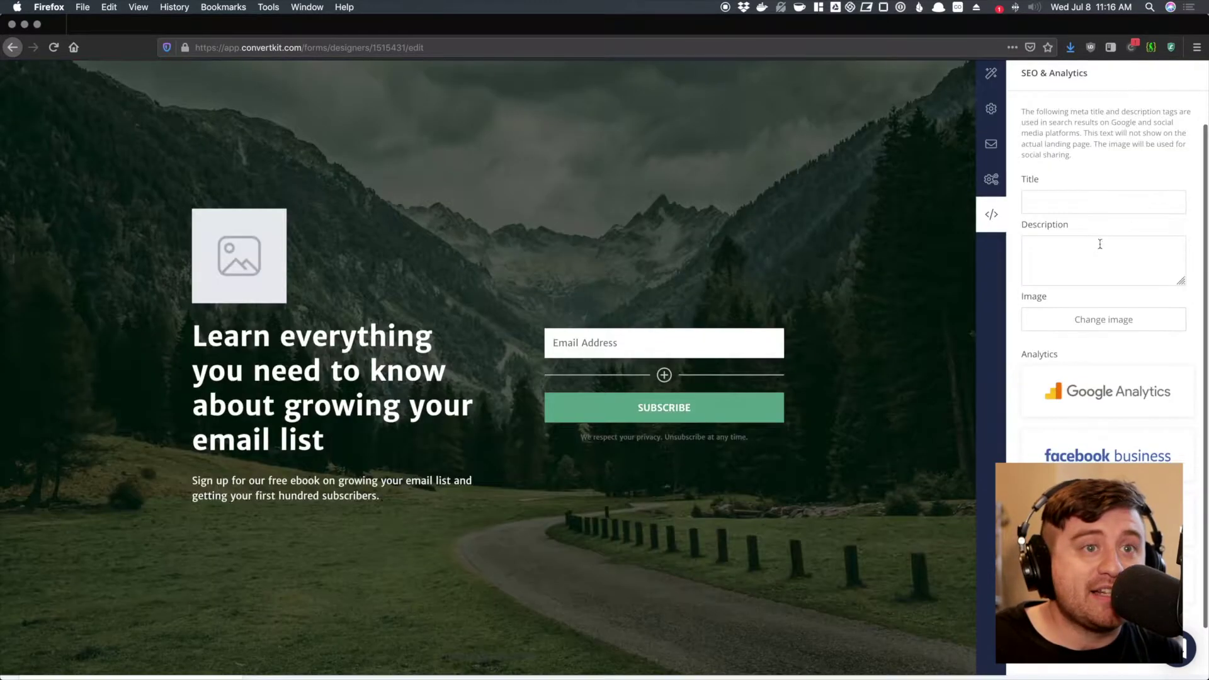
scroll(1101, 245, "up", 2)
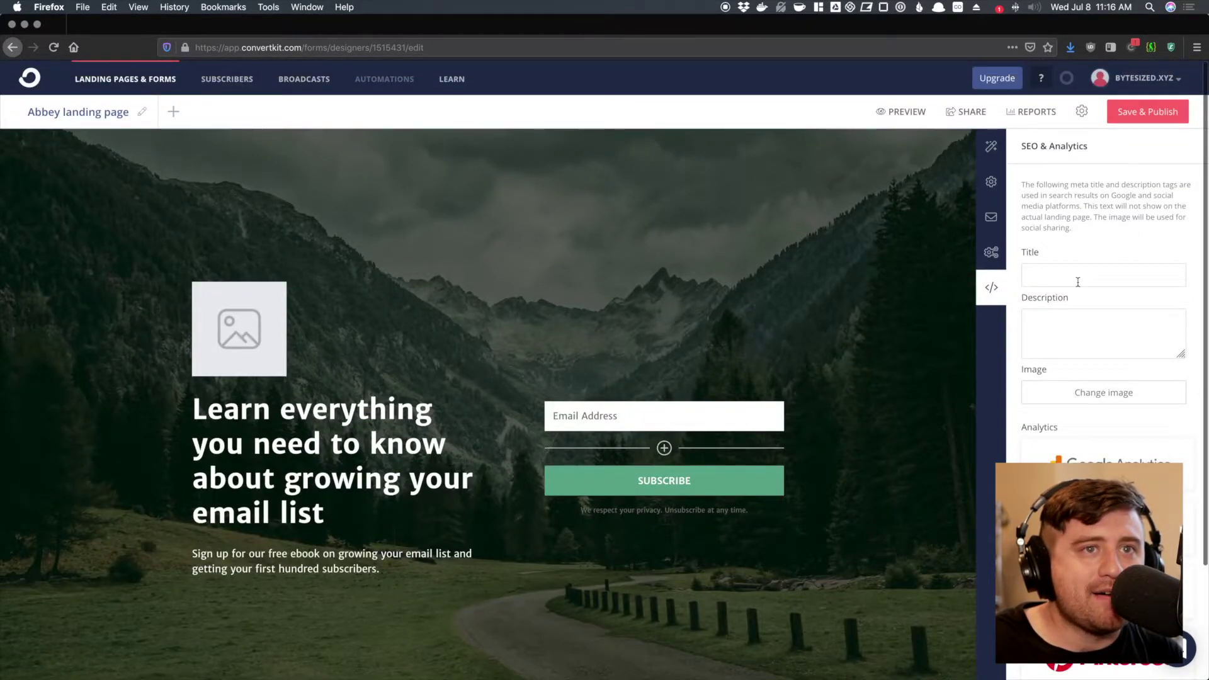
left_click(1081, 271)
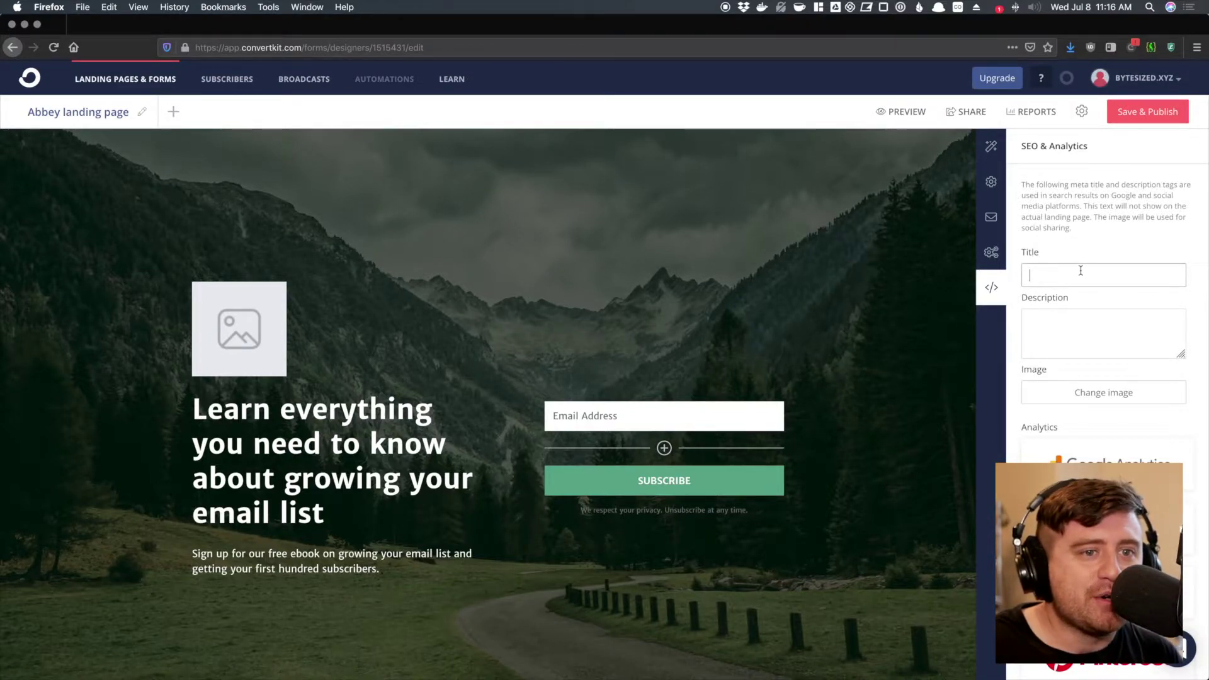
scroll(1028, 207, "down", 2)
scroll(1028, 207, "up", 2)
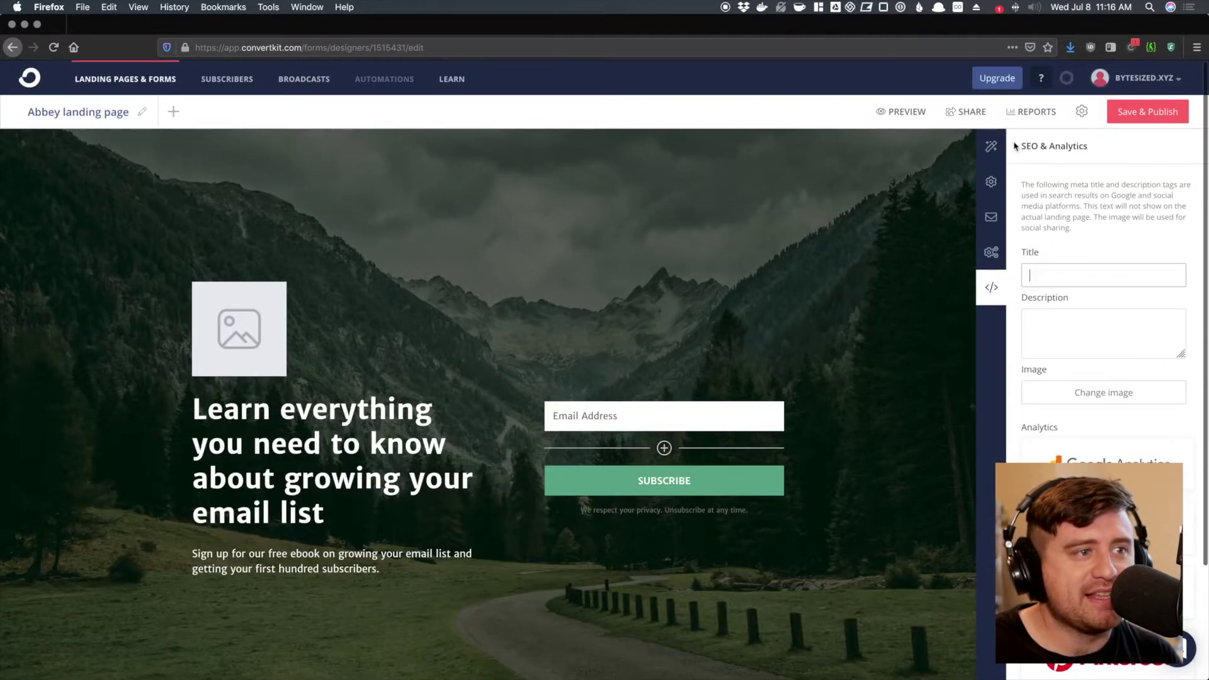
- Bring up the settings for the page's image placeholder
left_click(991, 146)
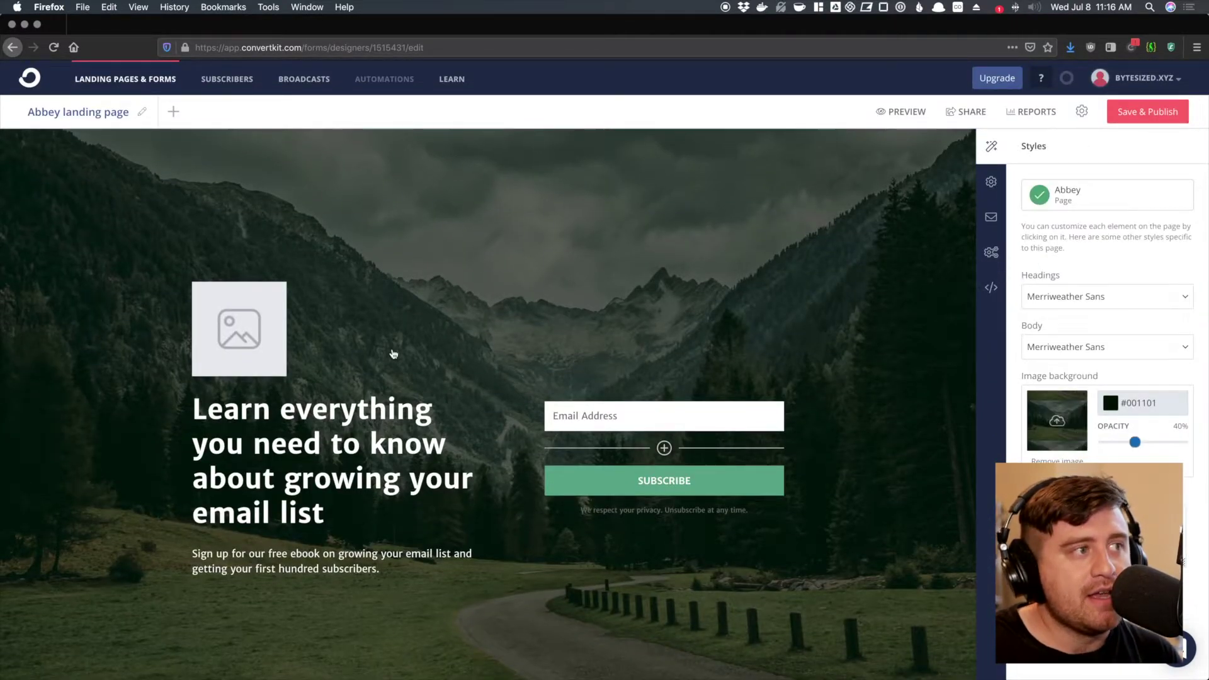
left_click(243, 330)
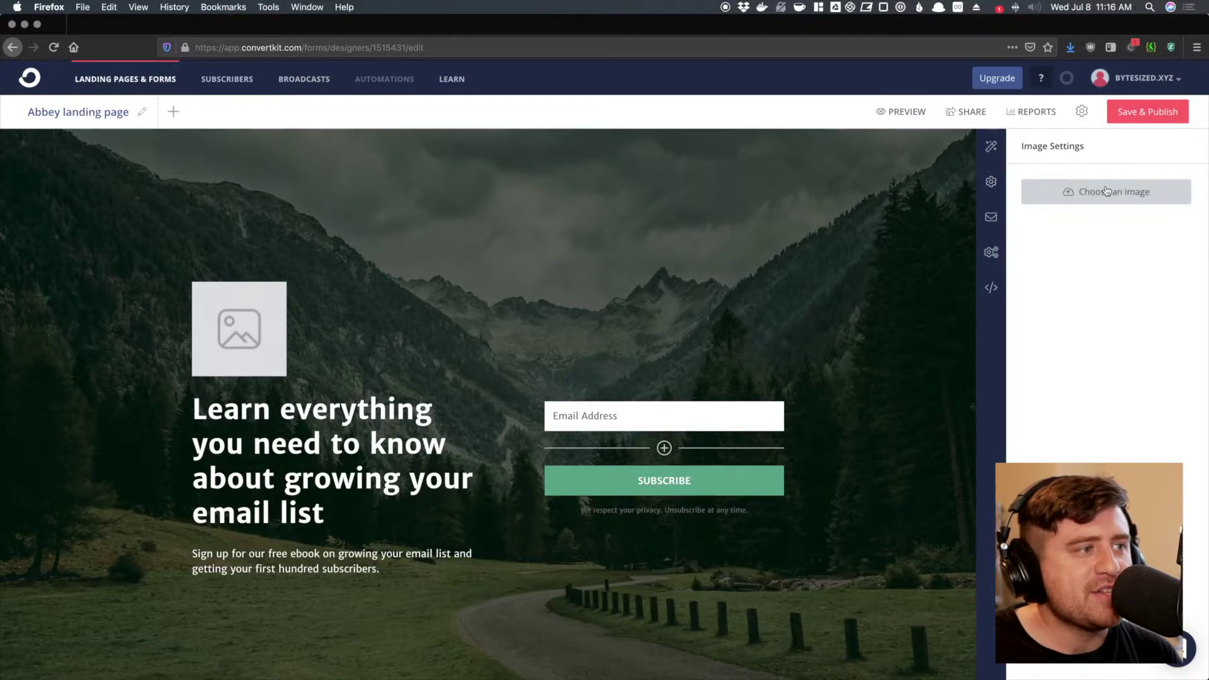
scroll(537, 277, "down", 2)
scroll(537, 278, "up", 2)
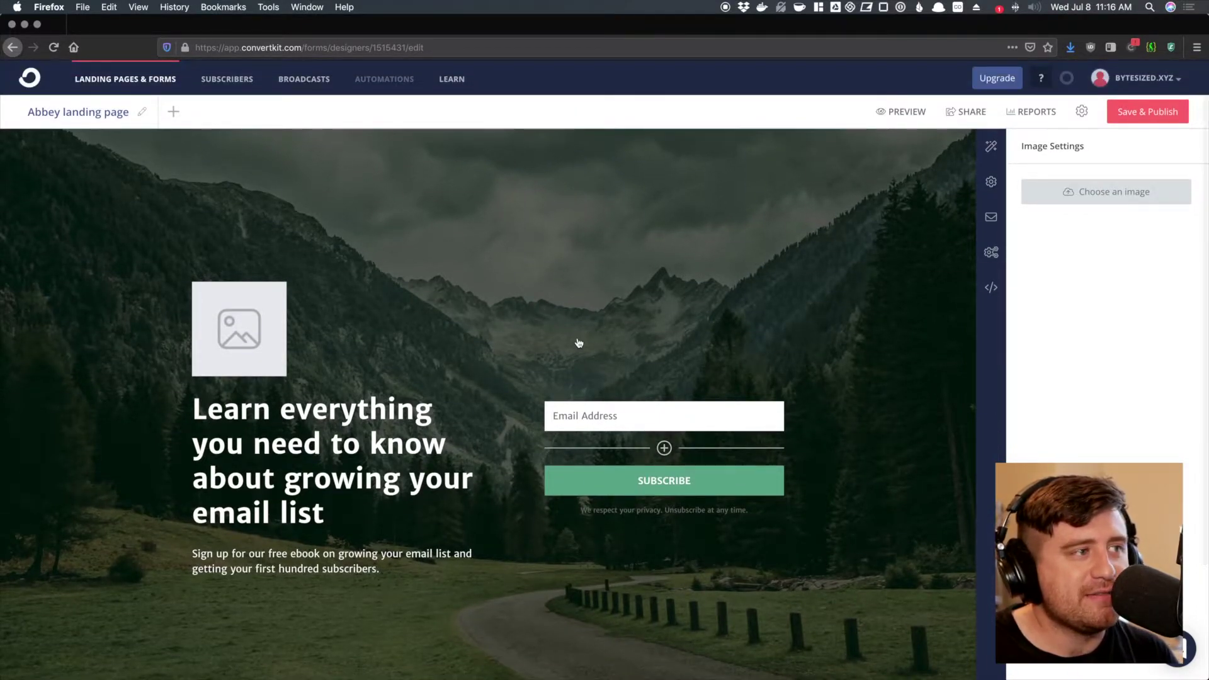
scroll(384, 545, "down", 3)
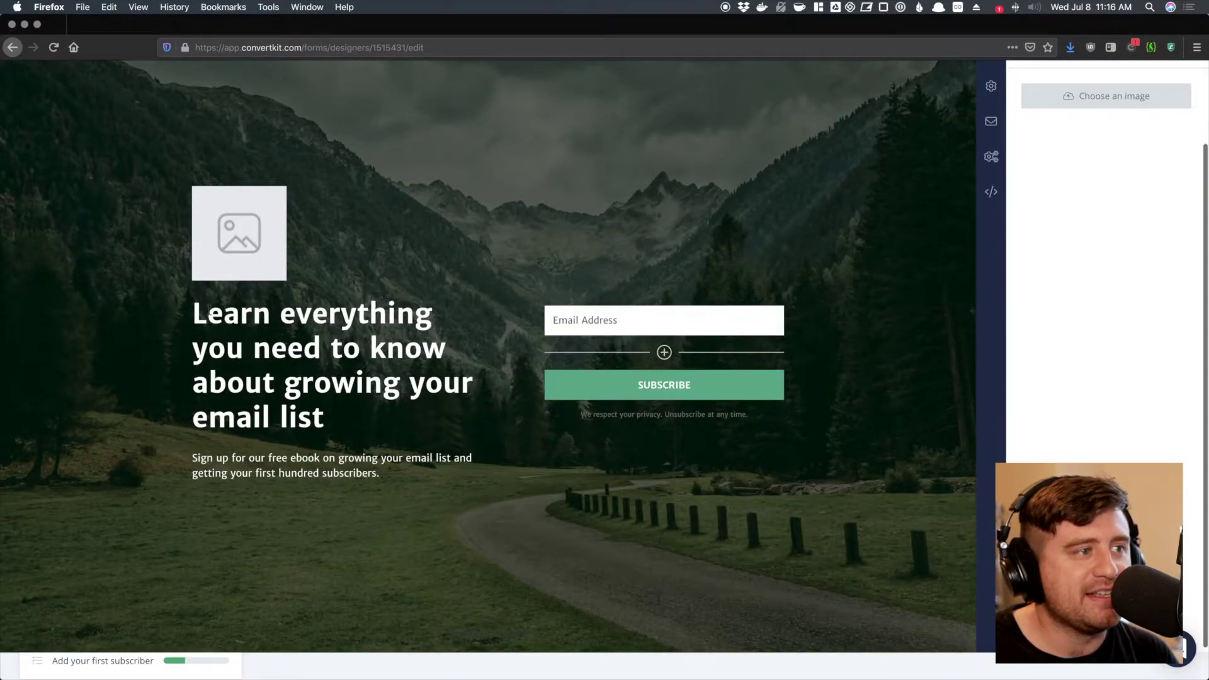
- Add a new field to the signup form and drag it above Email Address
scroll(674, 426, "up", 3)
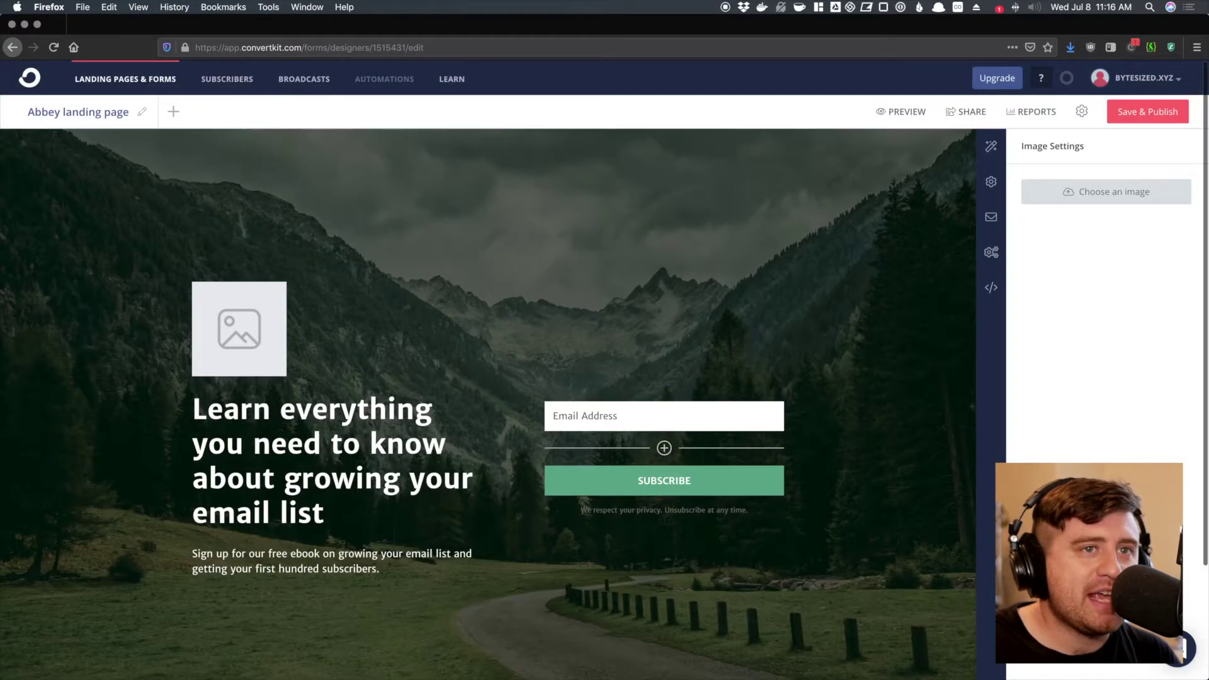
left_click(668, 421)
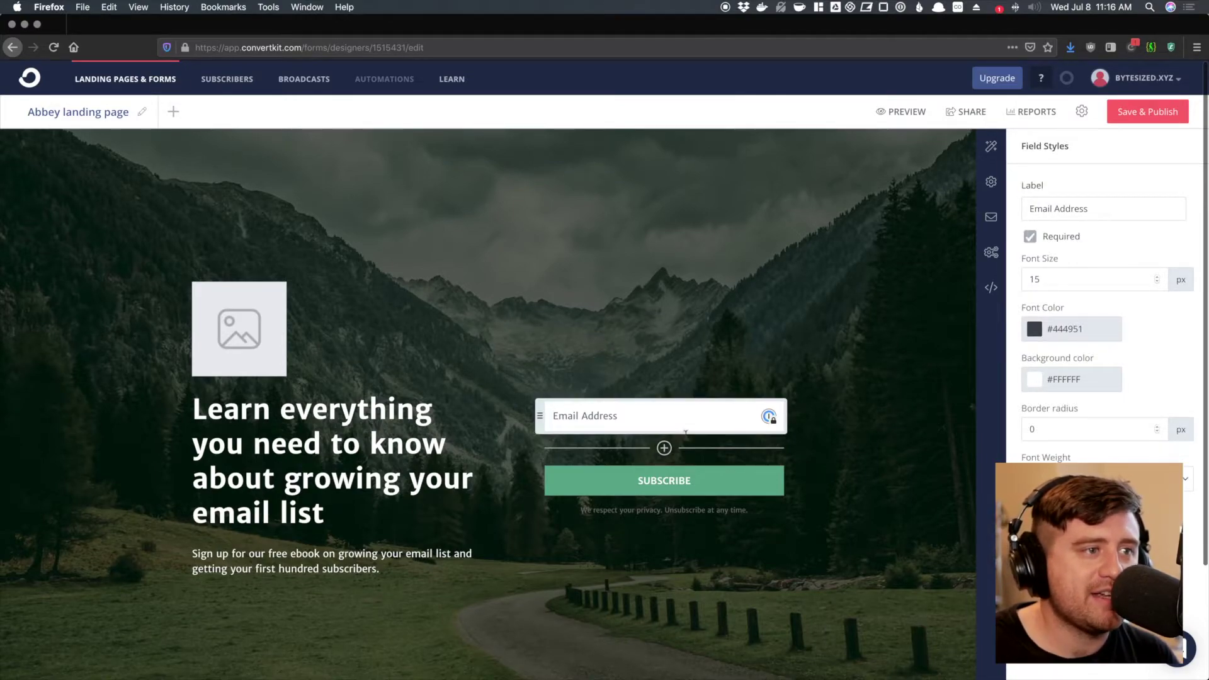
left_click(664, 448)
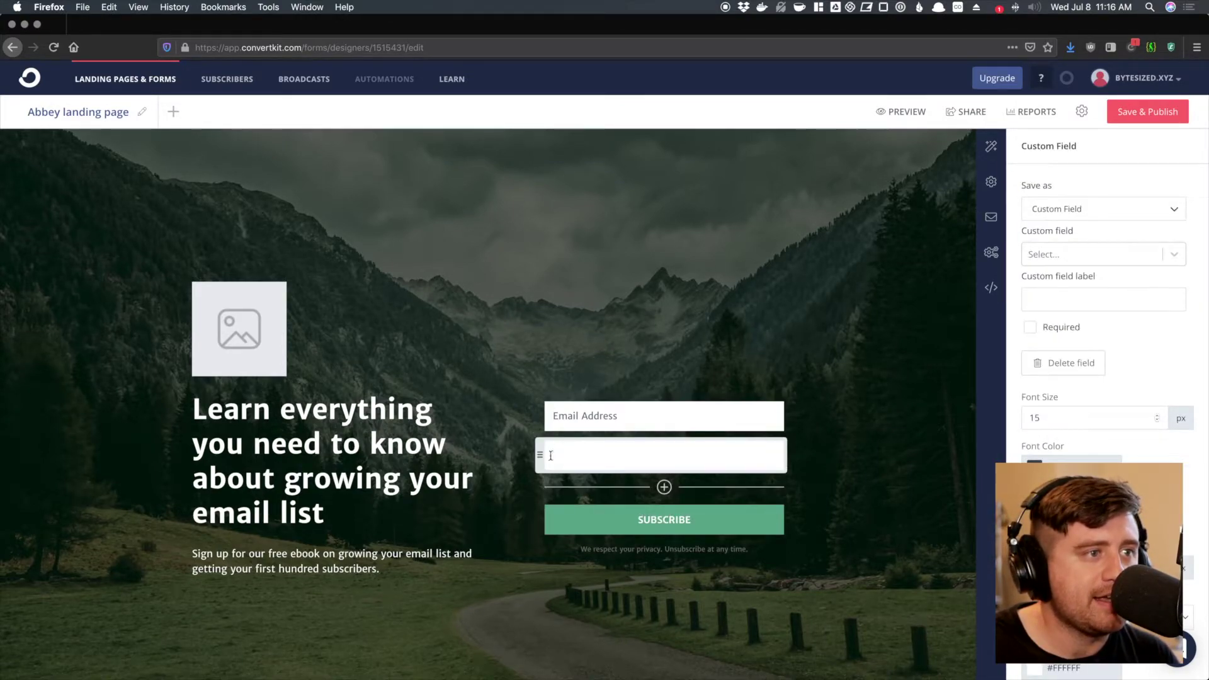
left_click_drag(563, 463, 533, 407)
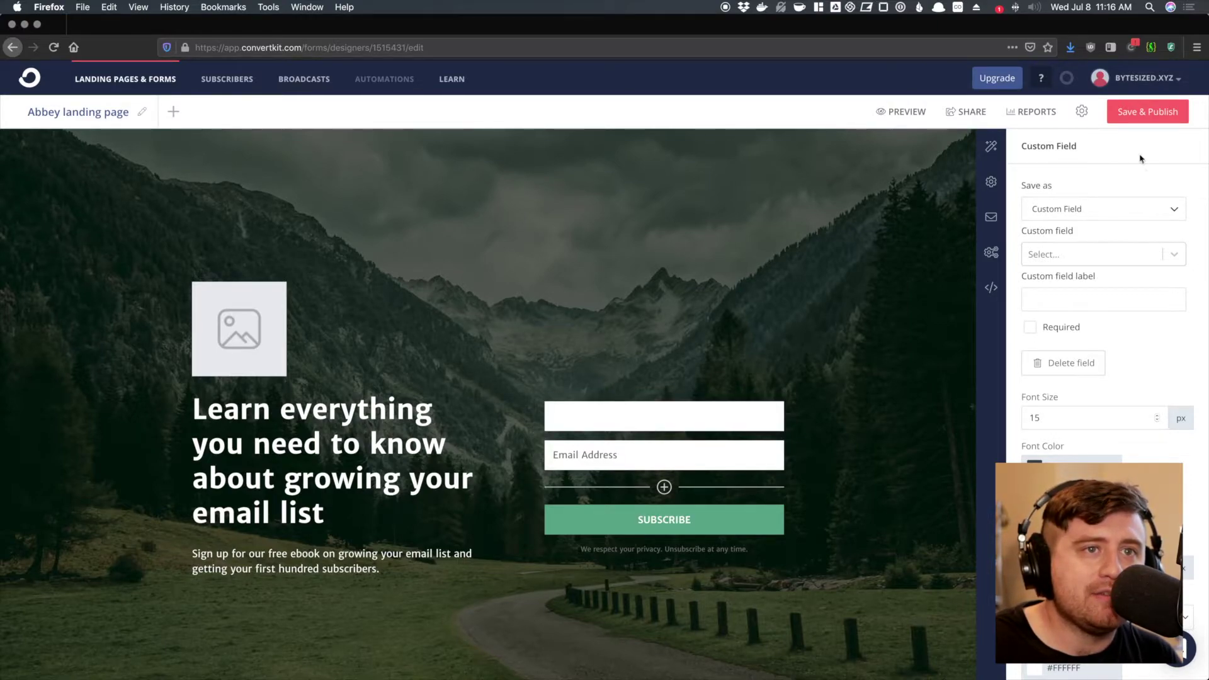
- Make the new field a required First Name custom field
left_click(1162, 208)
left_click(1172, 210)
left_click(1182, 257)
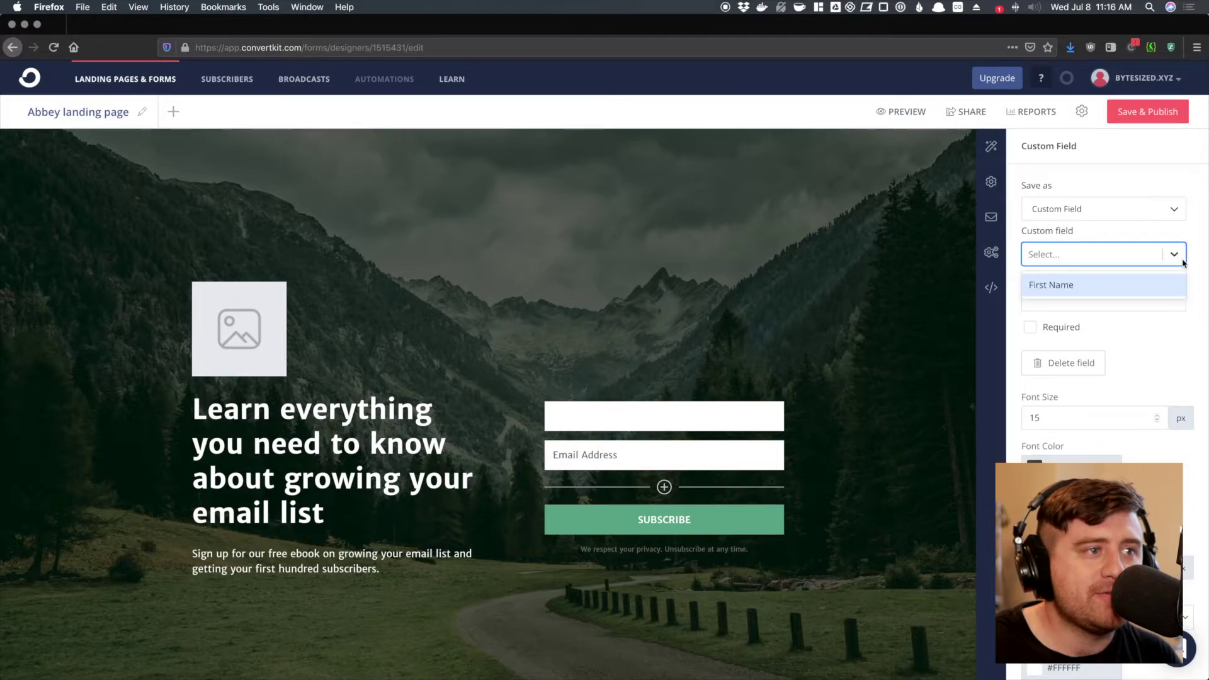
left_click(1140, 285)
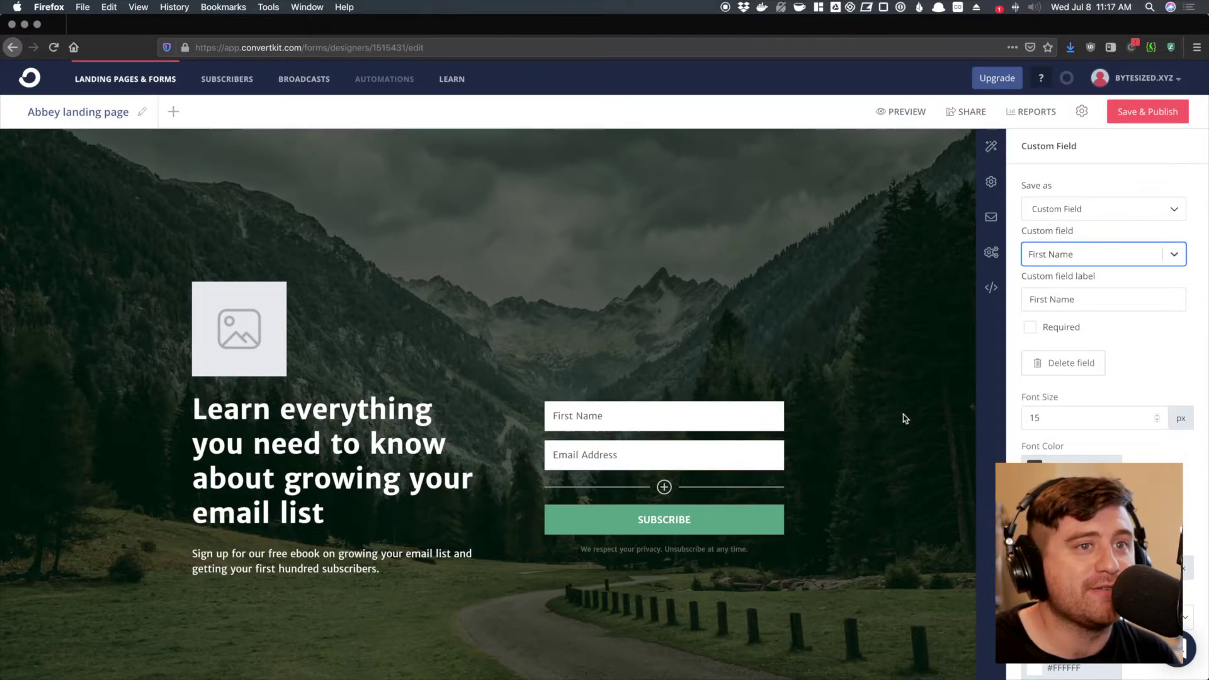
left_click(1073, 326)
left_click(1031, 327)
left_click(711, 450)
left_click(709, 412)
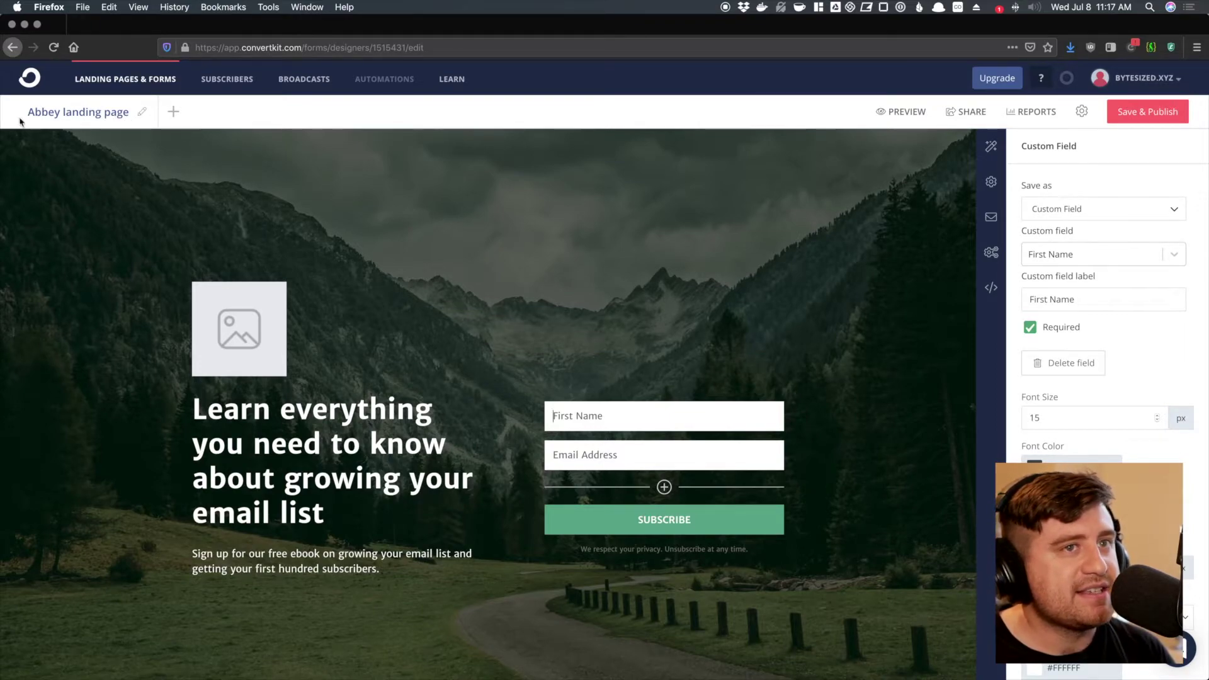
- Rename the landing page to 'Email List Ebook'
left_click(145, 122)
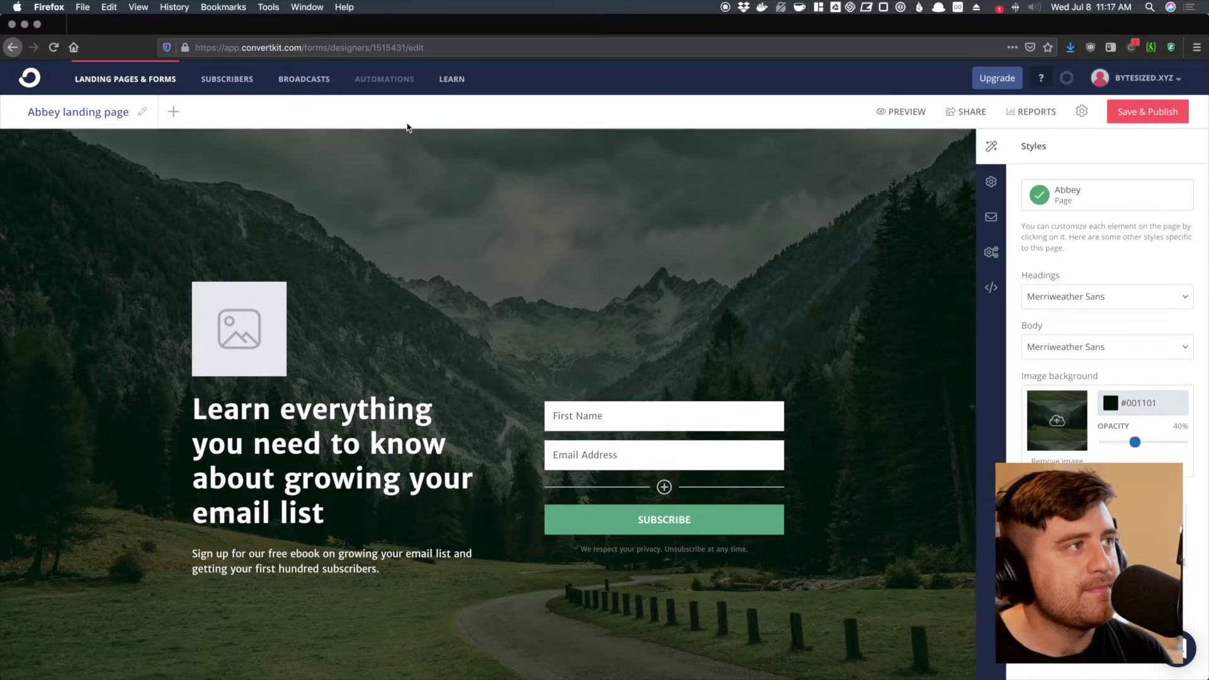
left_click(141, 112)
left_click_drag(131, 112, 25, 112)
type("Email List Ebook")
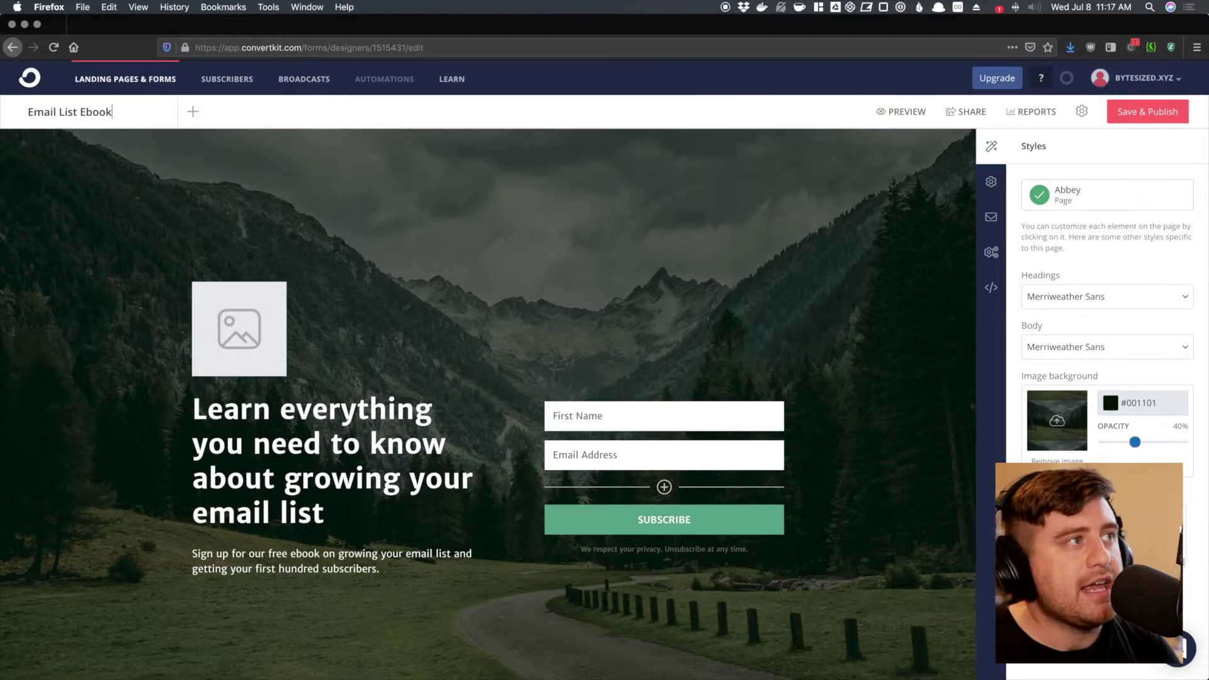
key("Return")
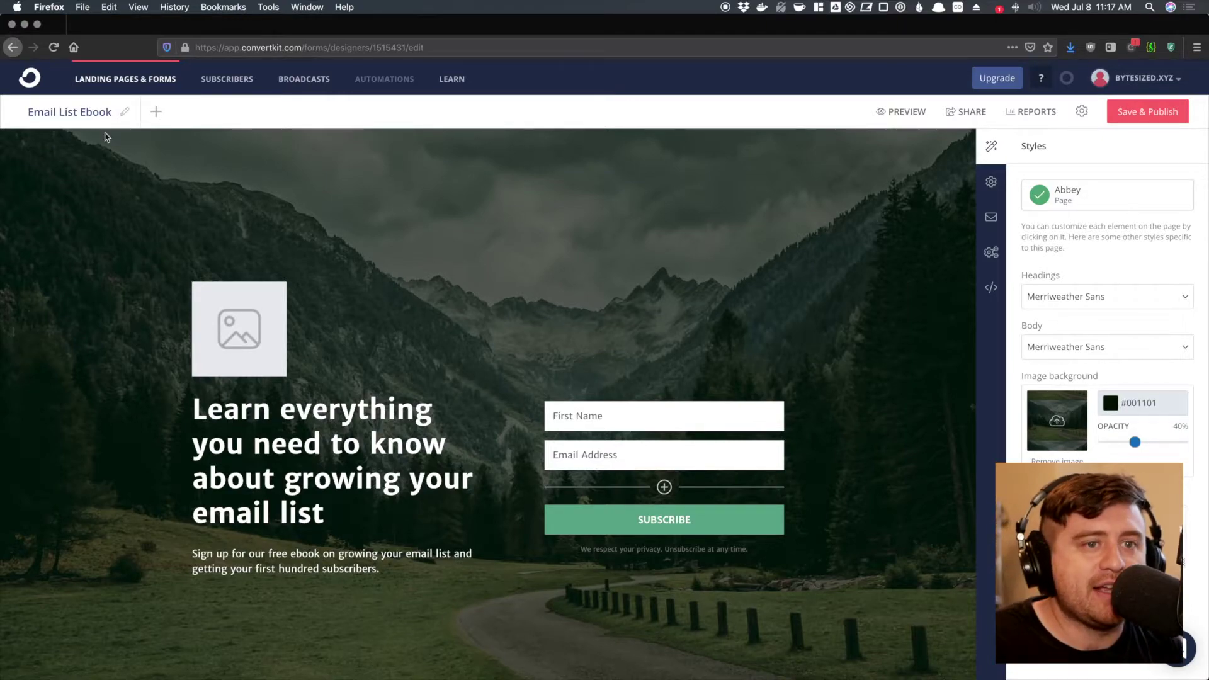
- Save and publish the page on a personalized .ck.page subdomain replacing deft-creator-471
left_click(1138, 117)
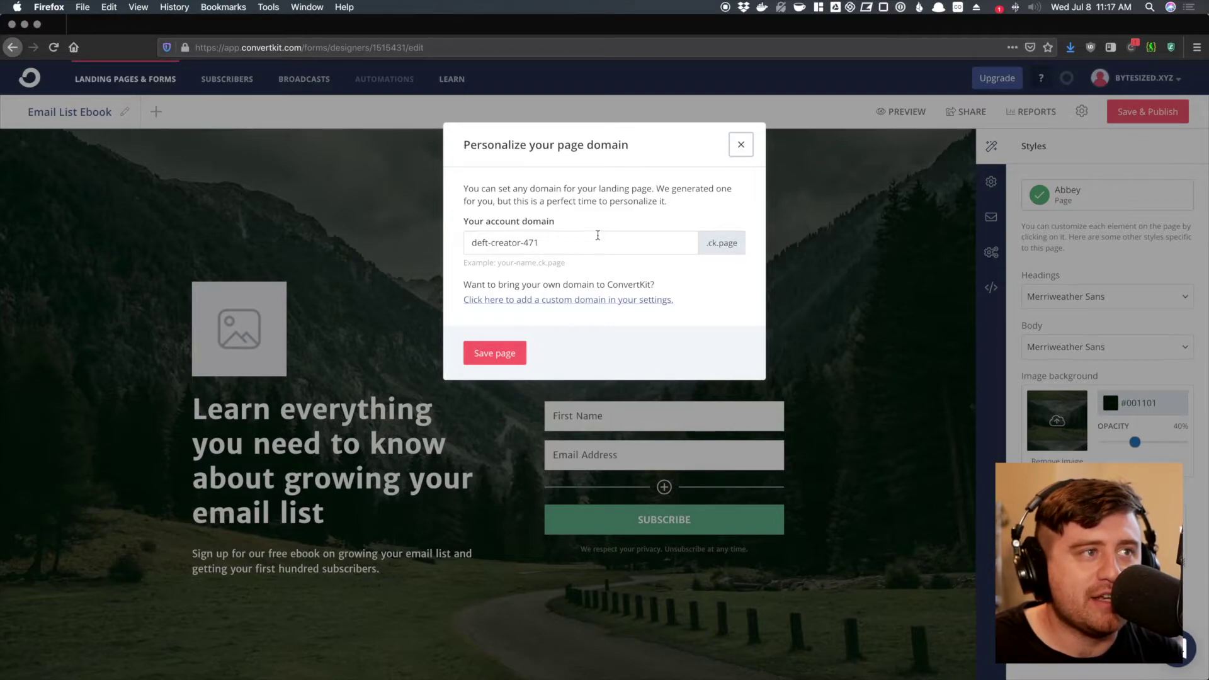
triple_click(588, 242)
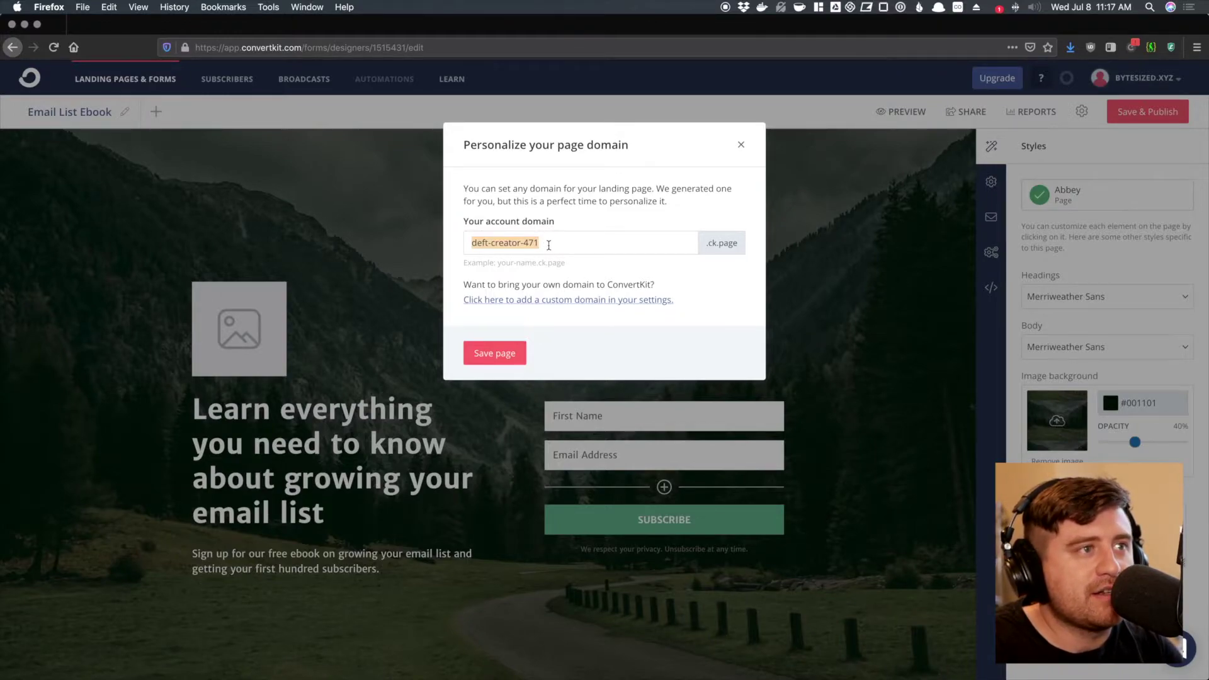
type("kristian-convertkit-guide")
left_click_drag(701, 243, 750, 253)
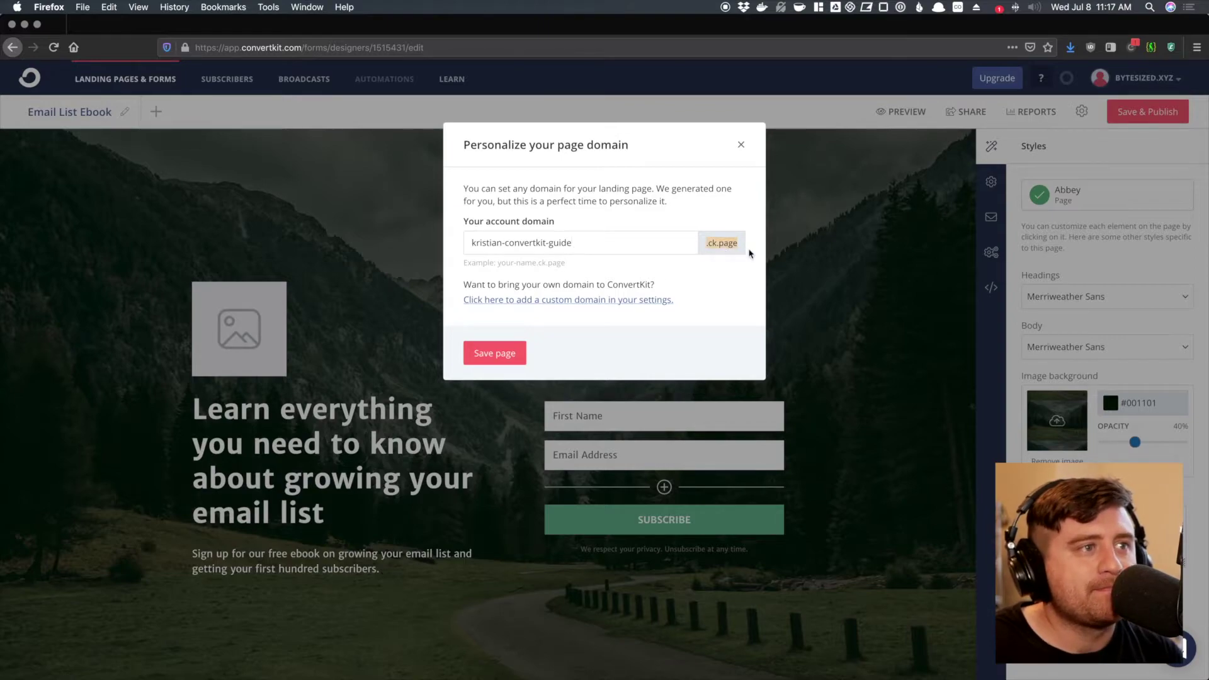
left_click(737, 259)
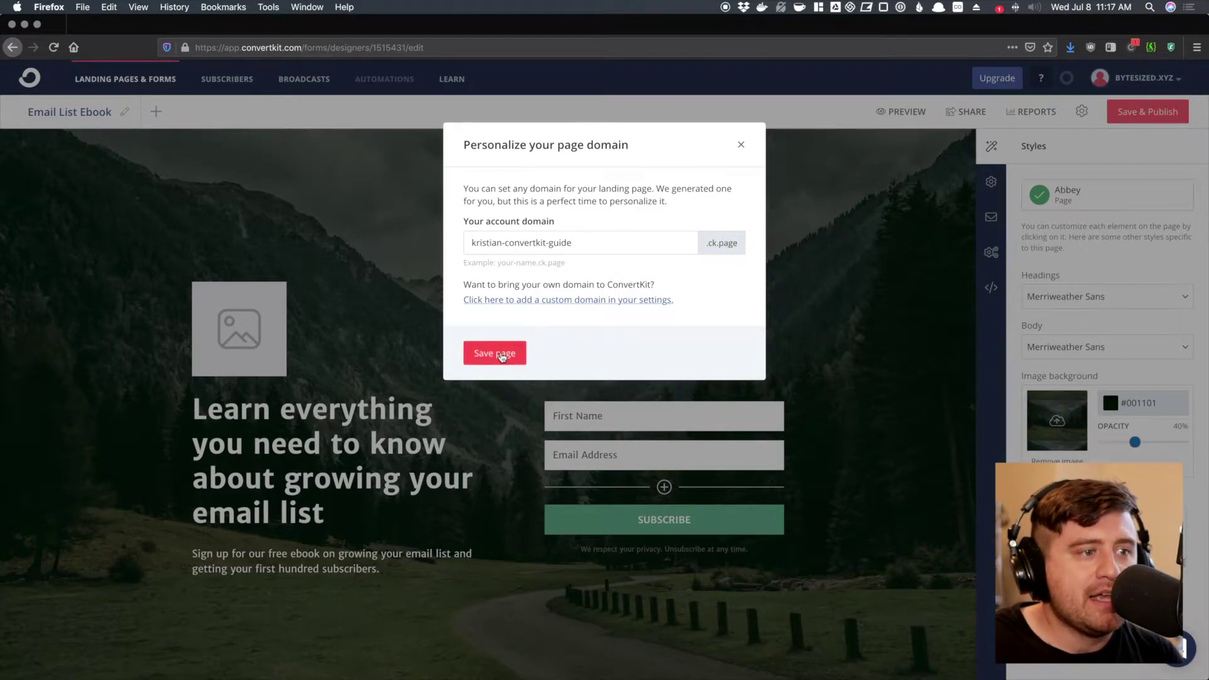
left_click(502, 357)
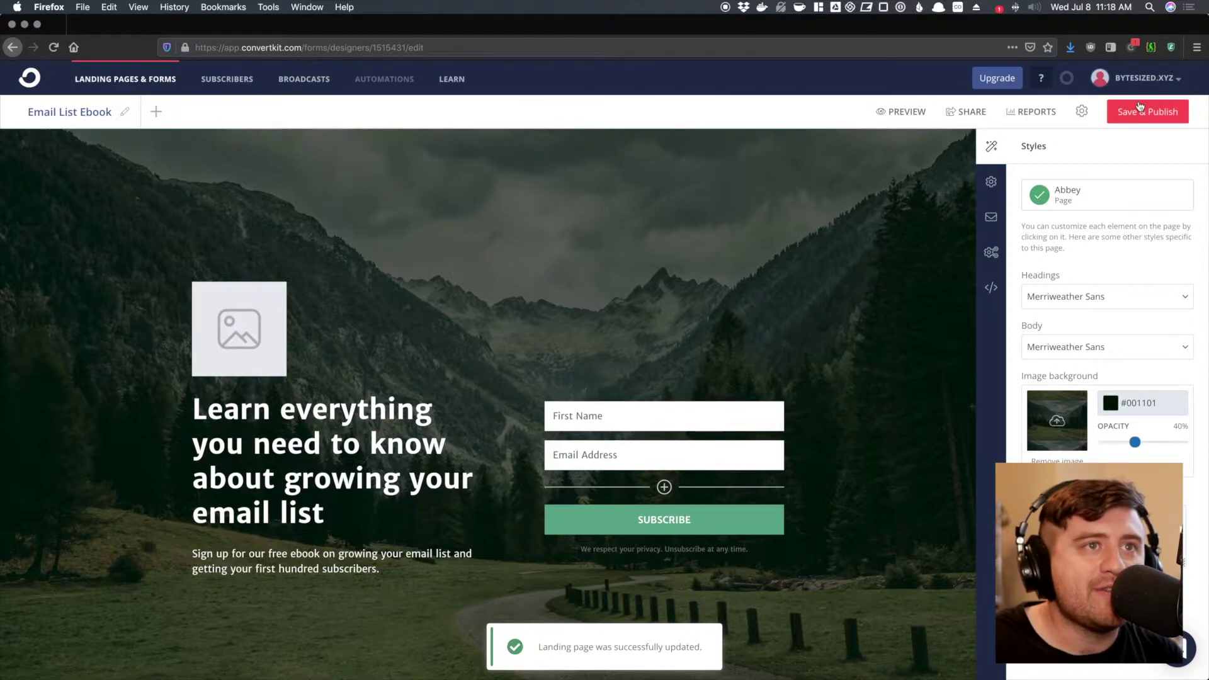
left_click(974, 114)
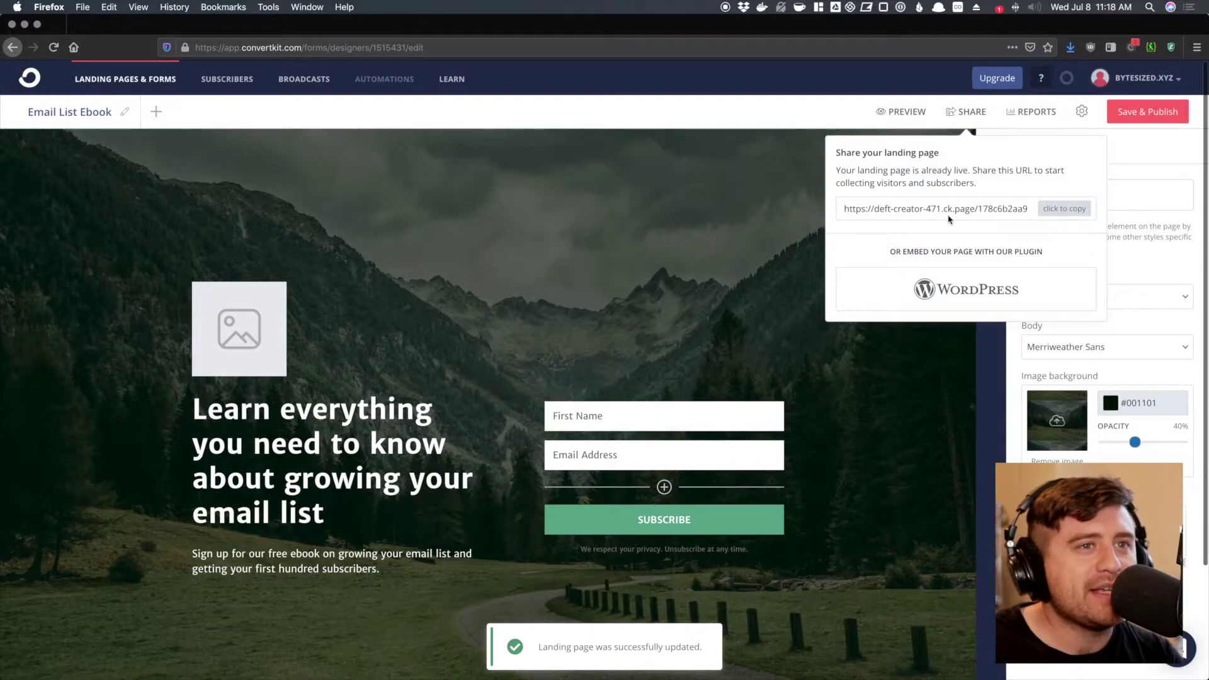
left_click(1131, 166)
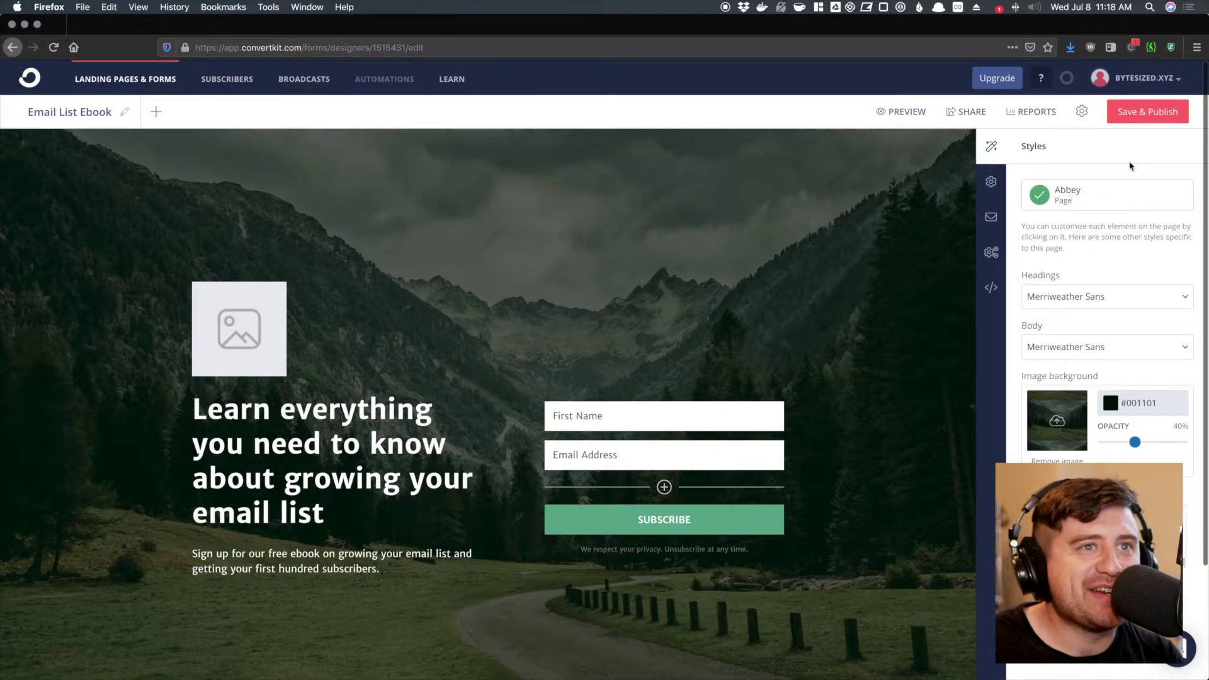
key("super+r")
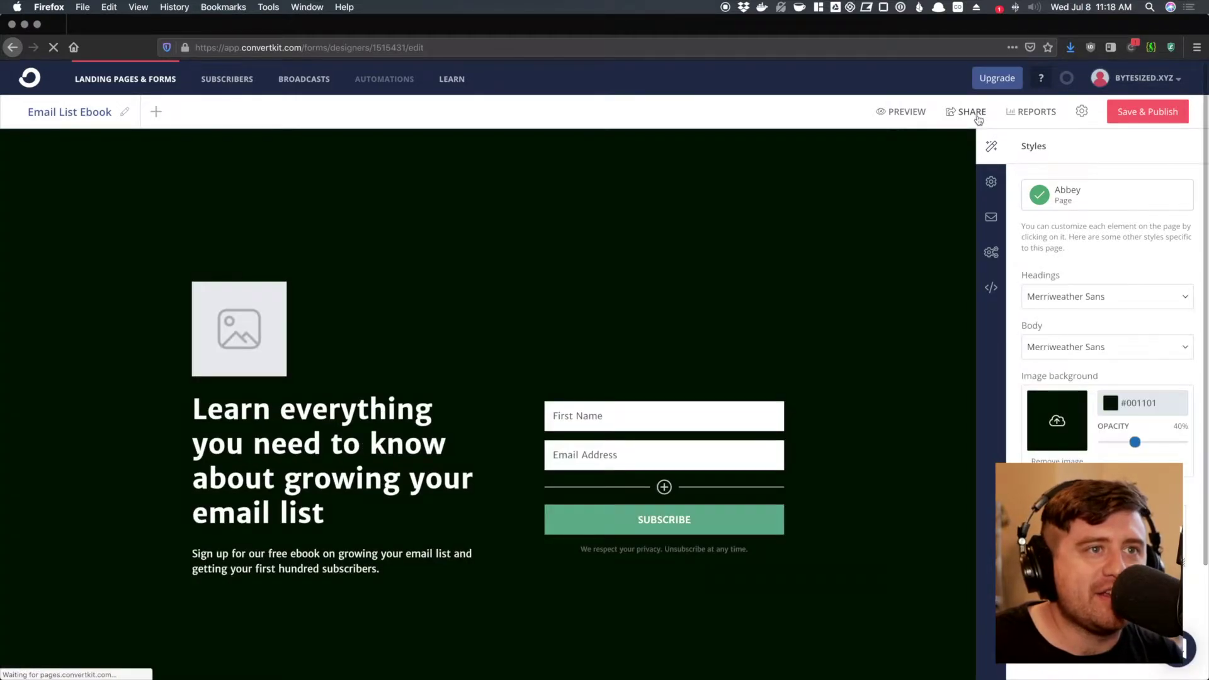
left_click(978, 118)
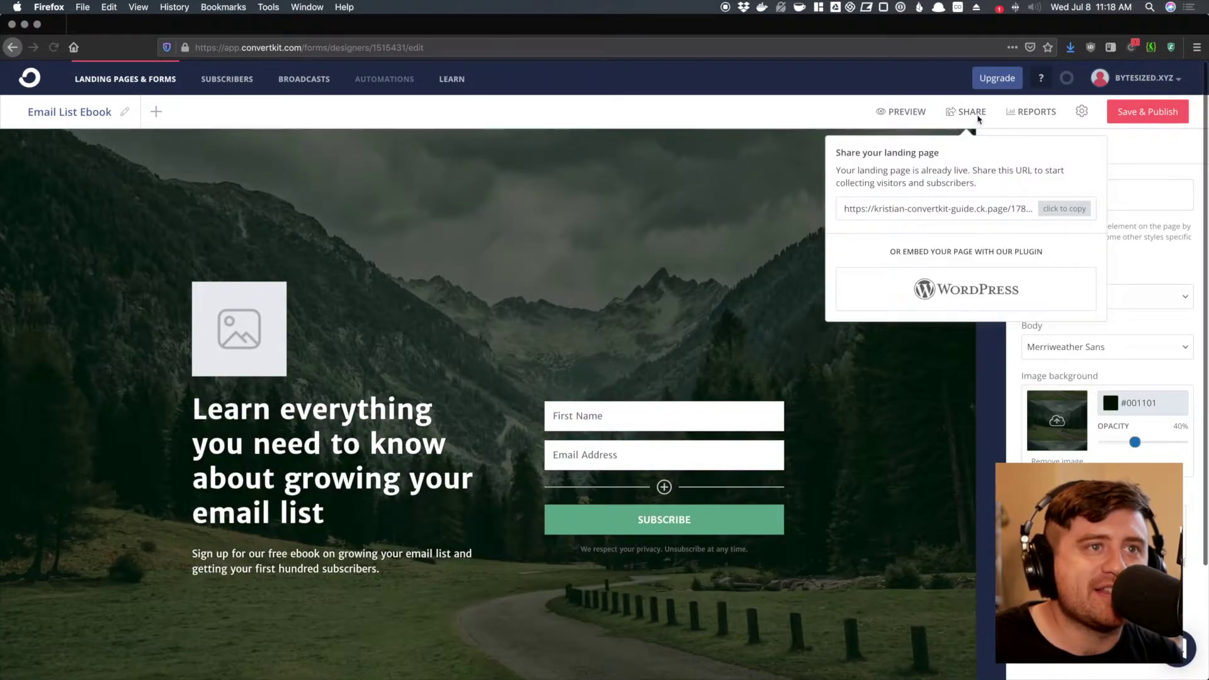
left_click_drag(844, 208, 986, 211)
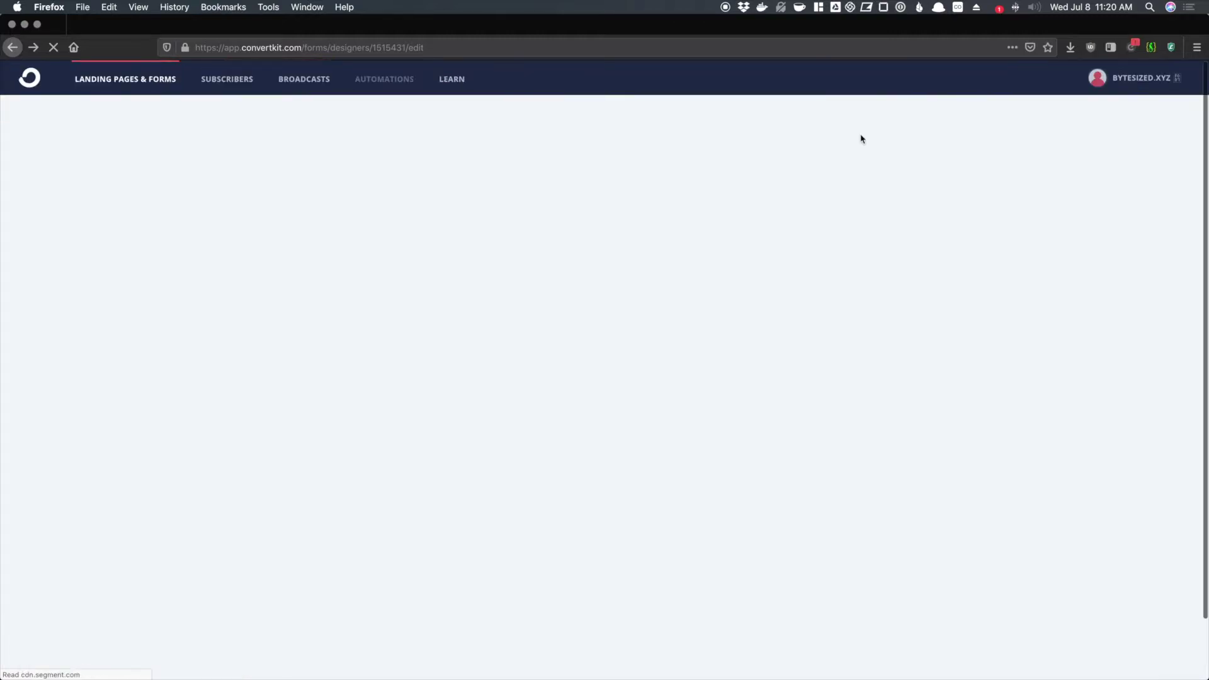
left_click(960, 116)
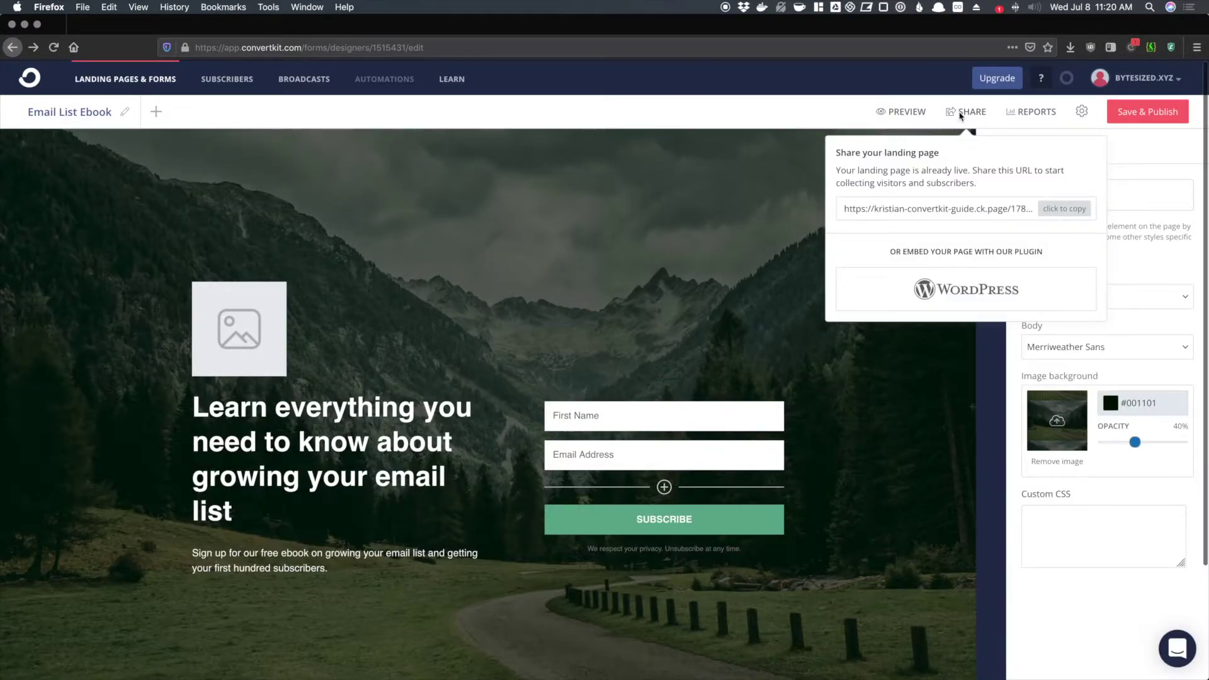
left_click(1046, 210)
key("super+t")
type("https://kristian-convertkit-guide.ck.page/178c6b2aa9")
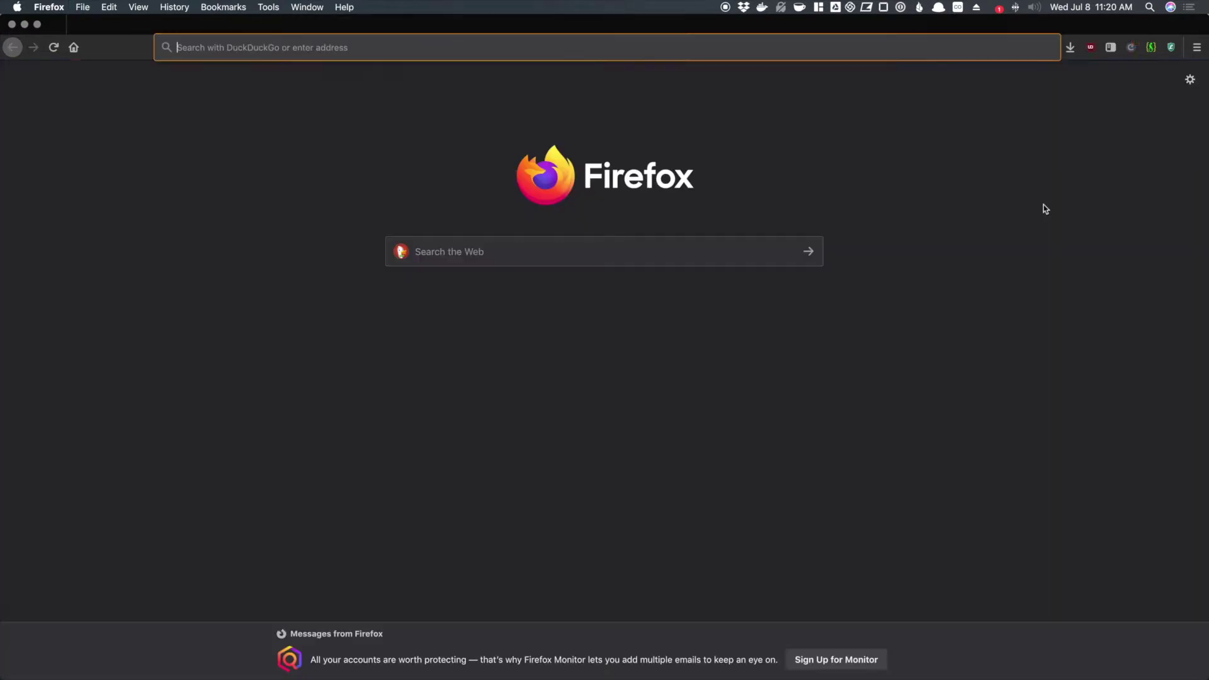
key("Return")
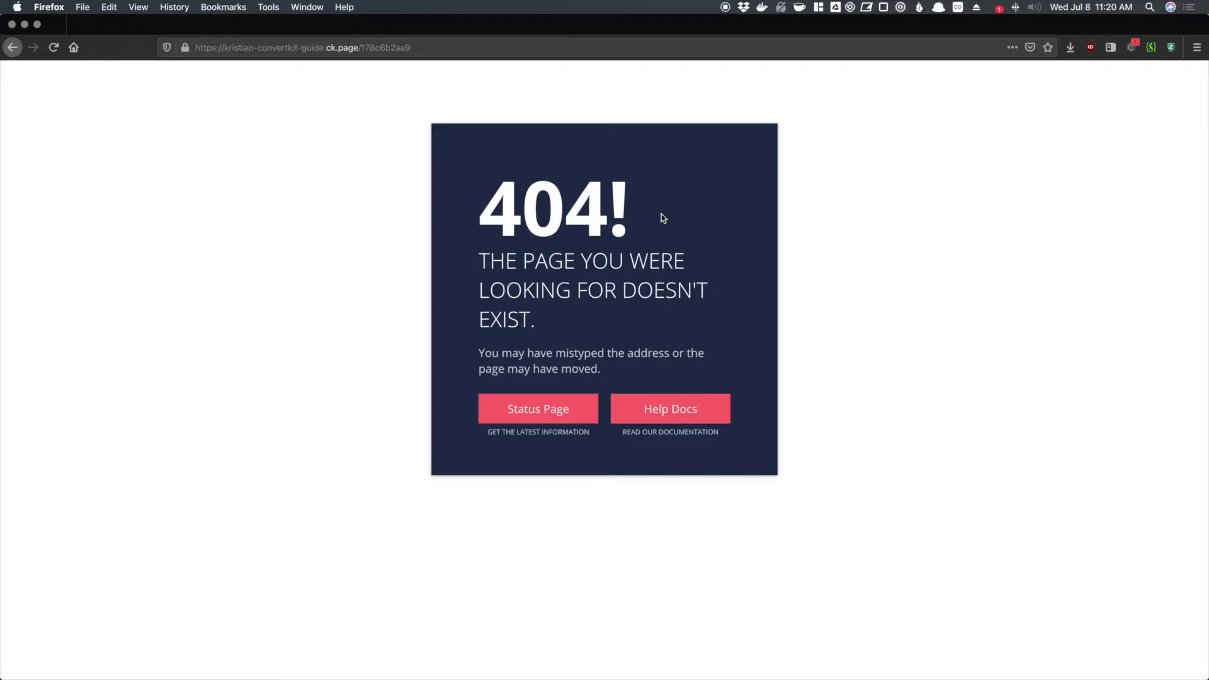
key("super+w")
left_click(973, 113)
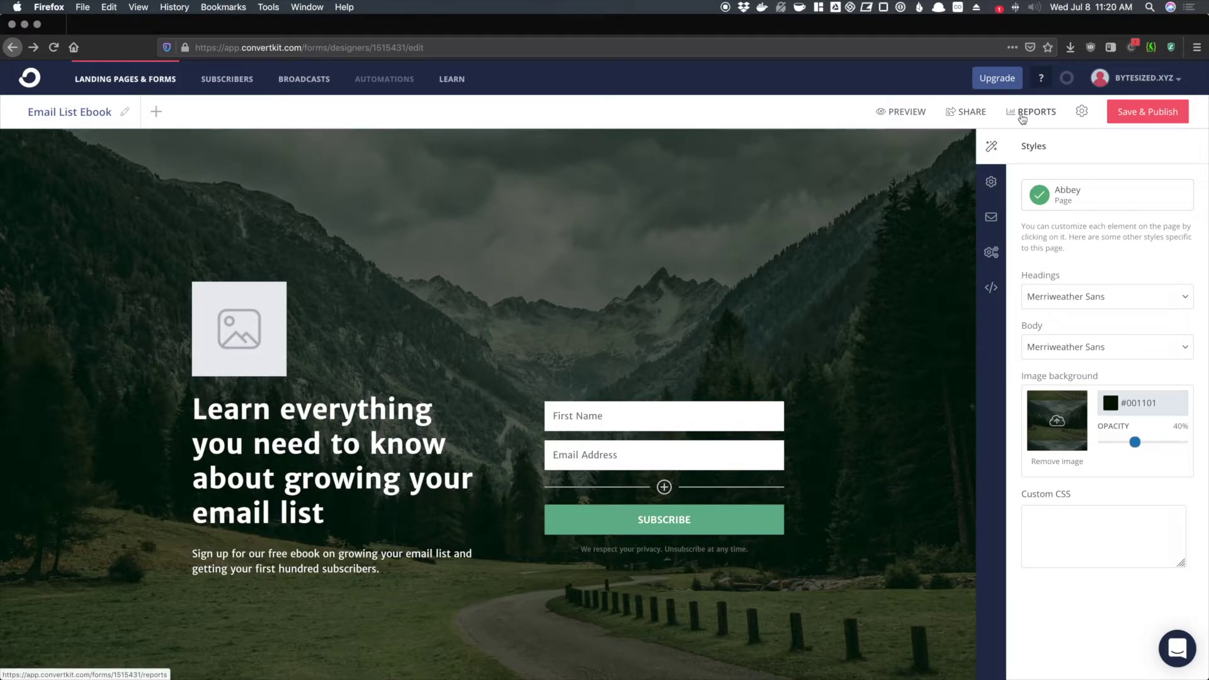
- Review the form's report: visitors, subscribers count and Top Referrers
left_click(1022, 113)
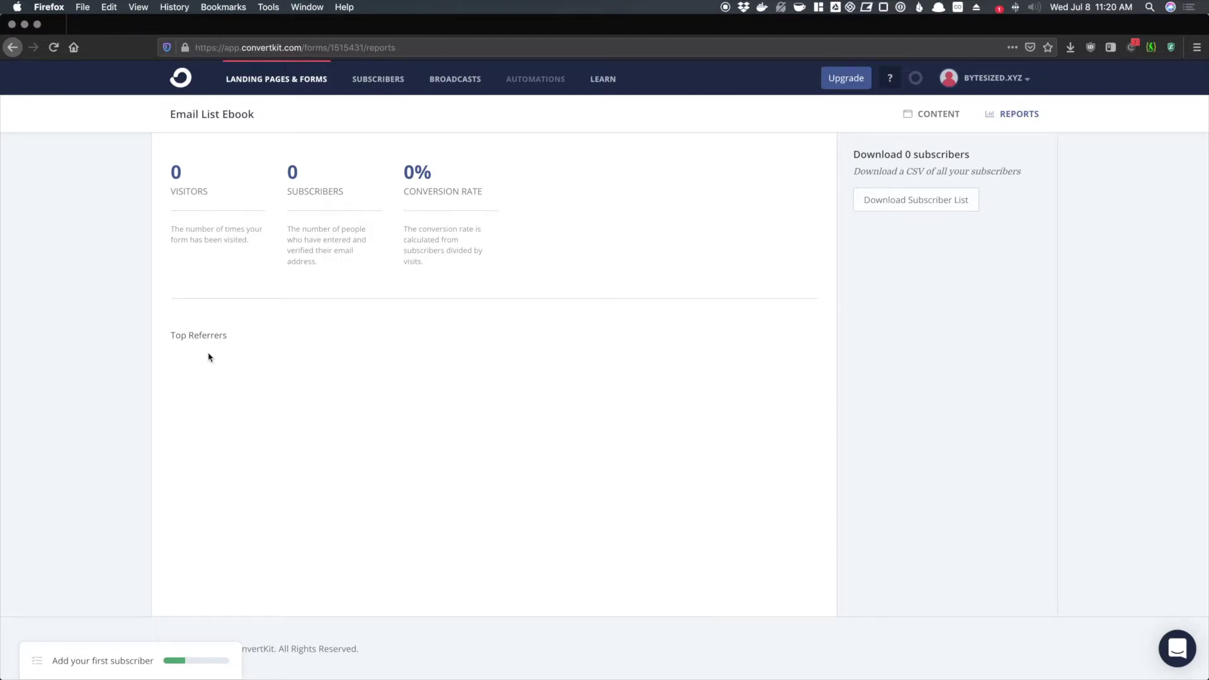
left_click_drag(167, 152, 265, 243)
left_click_drag(340, 268, 288, 149)
left_click(293, 171)
scroll(353, 175, "left", 5)
left_click_drag(165, 332, 237, 357)
left_click(252, 363)
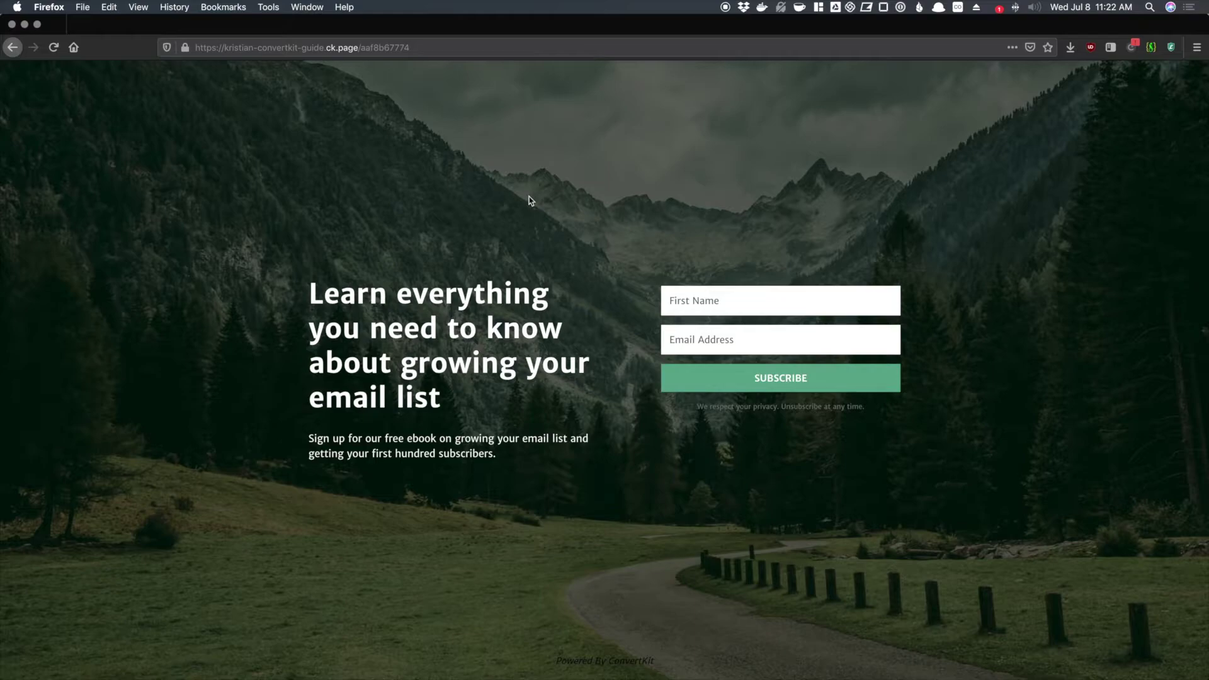
- Submit the landing page sign-up form with the tester's first name and a test e-mail address
left_click(296, 48)
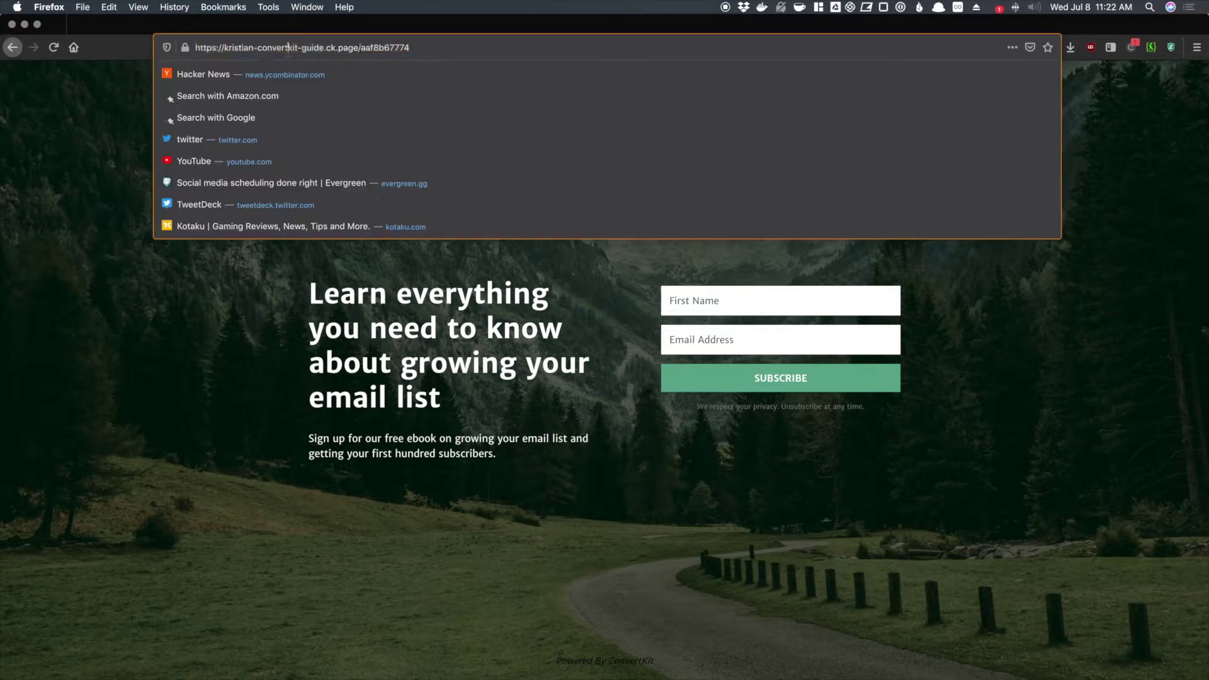
left_click(109, 101)
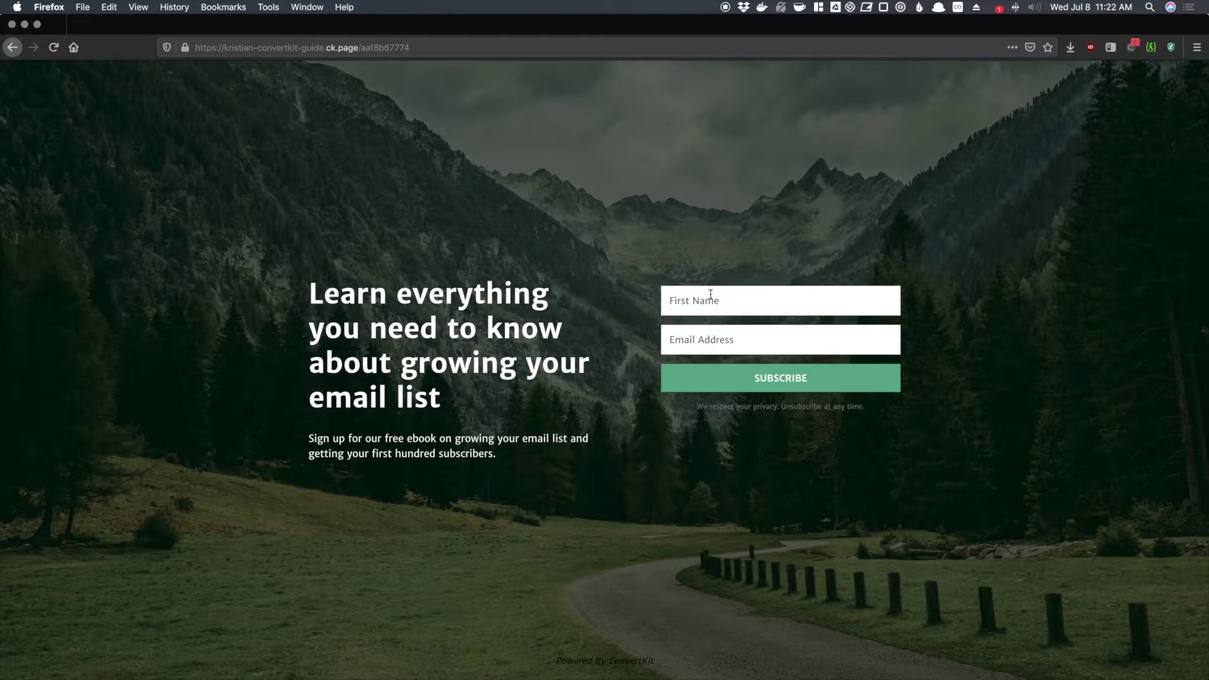
type("Kristian")
key("Tab")
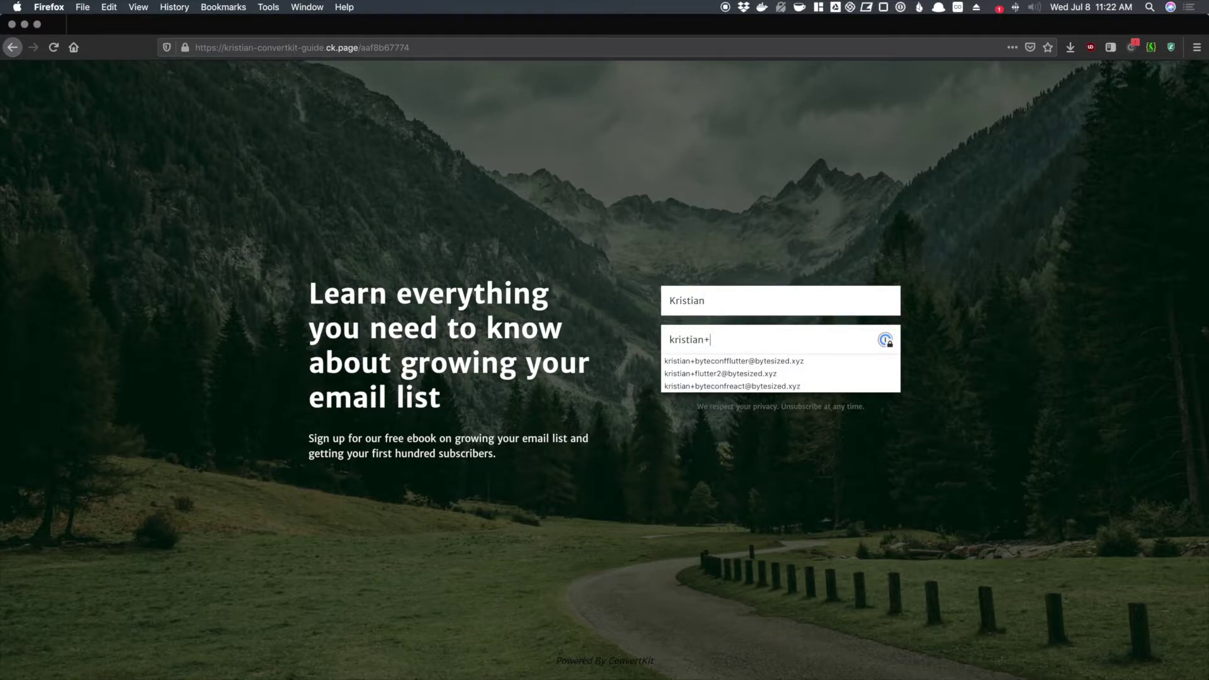
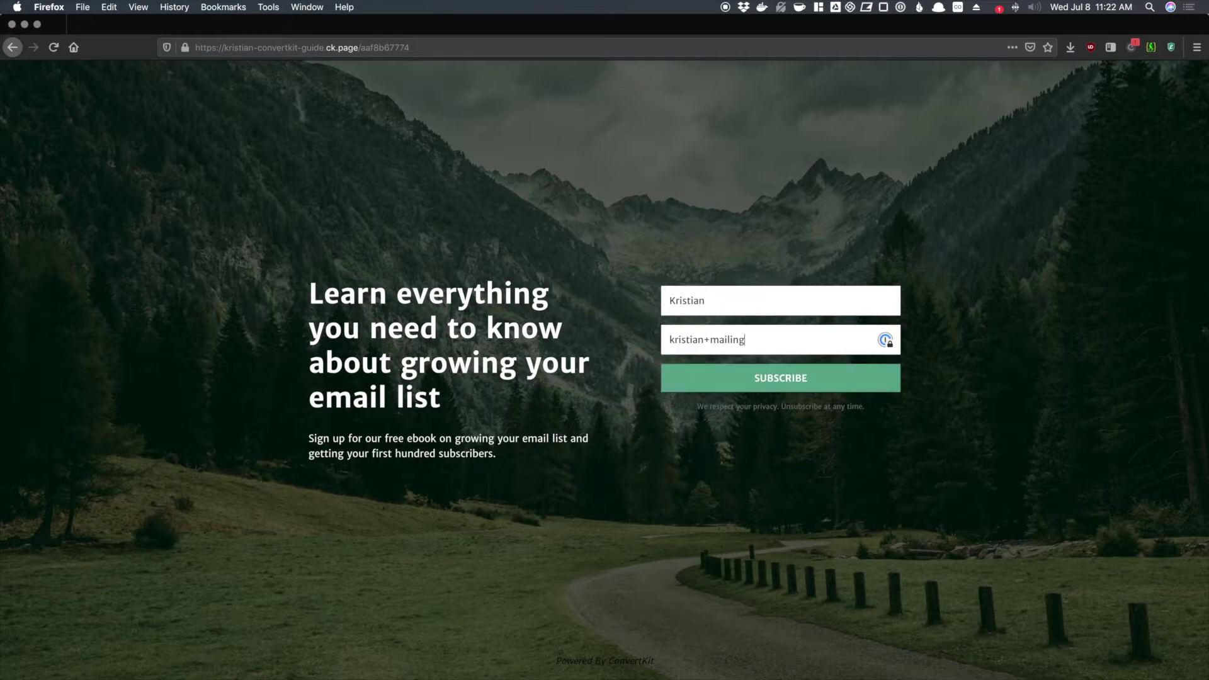
left_click(787, 384)
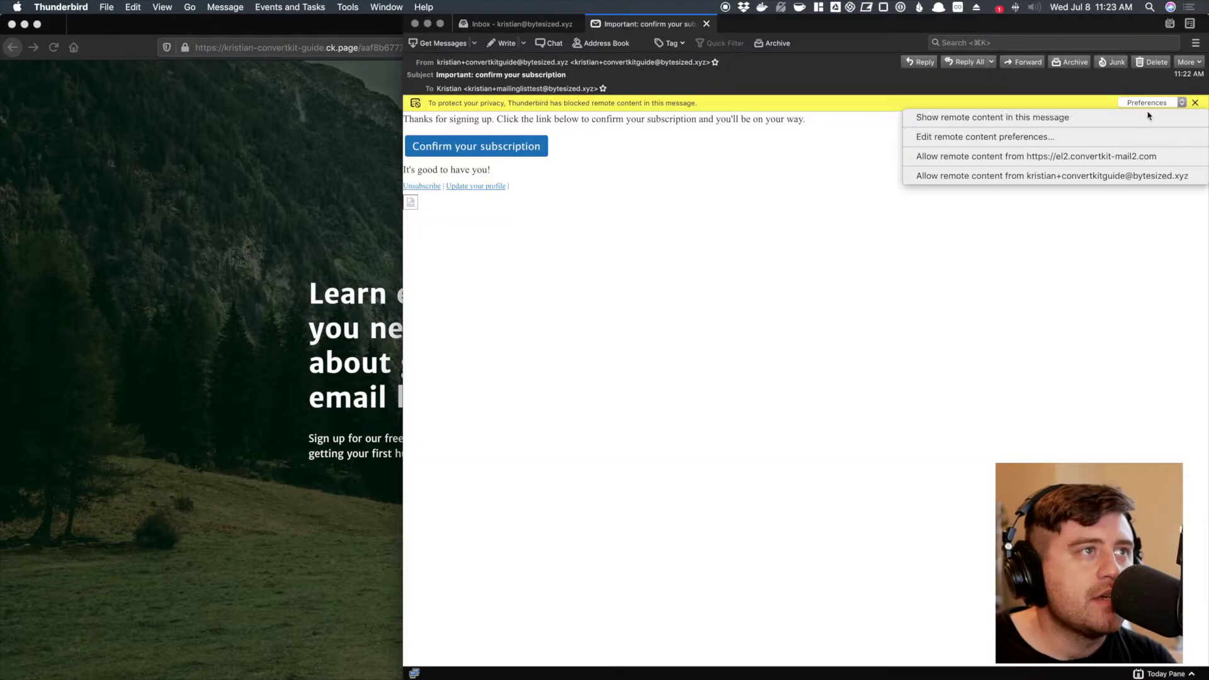
- Show remote content in the confirmation e-mail and follow its 'Confirm your subscription' link
left_click(964, 116)
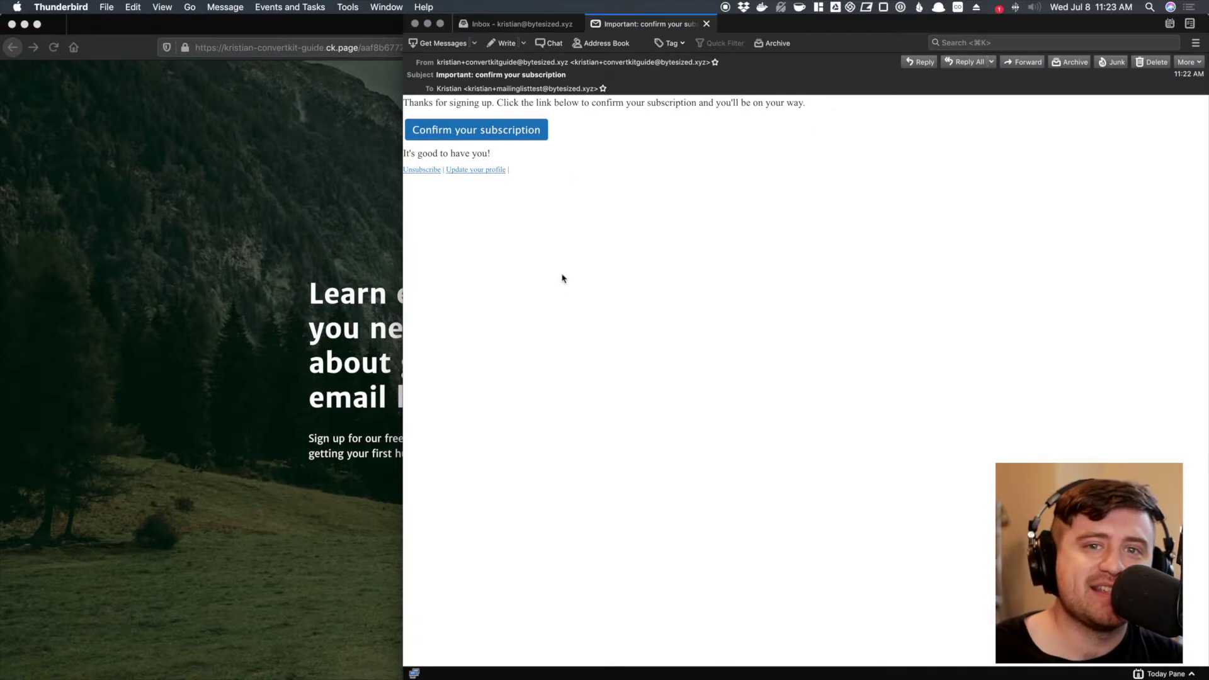
left_click(511, 132)
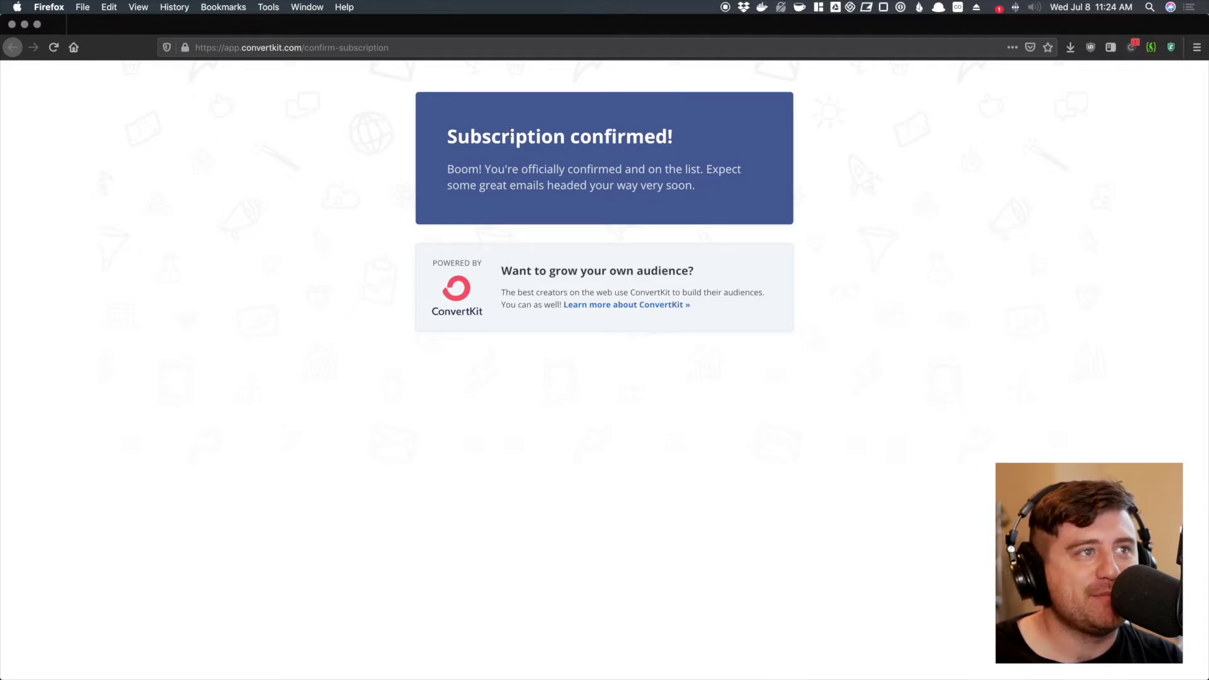
- Return to the ConvertKit tab and open the confirmed test subscriber from the Subscribers list
key("super+w")
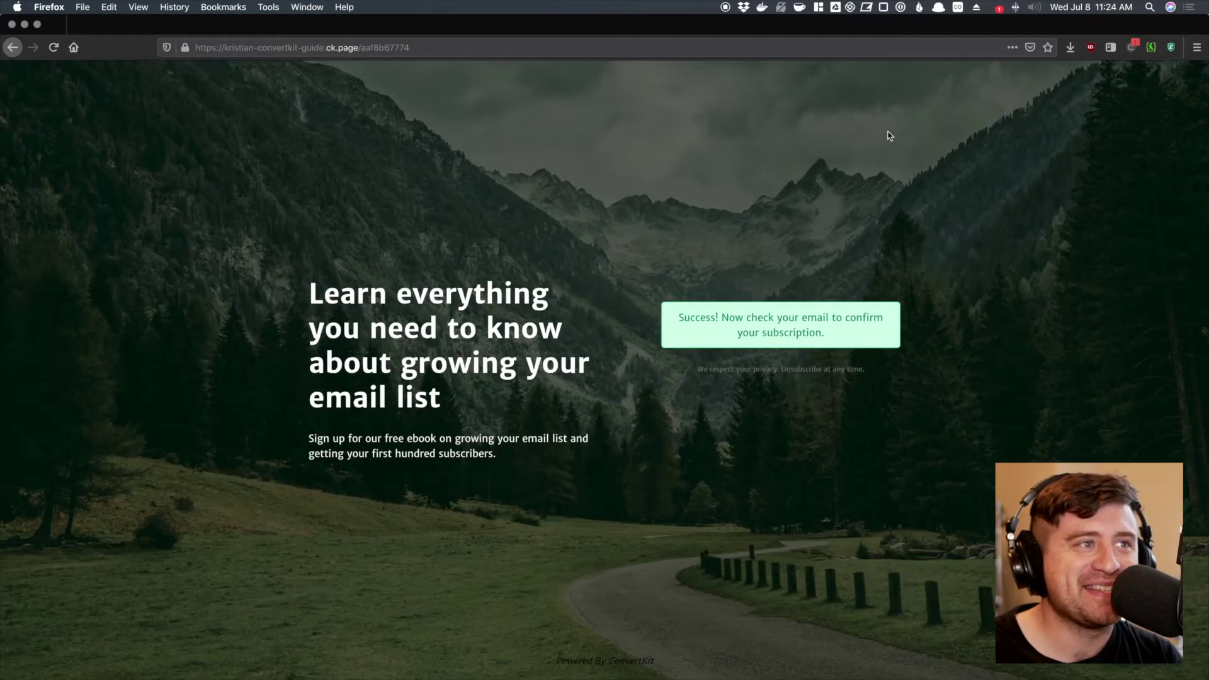
key("super+w")
left_click(248, 79)
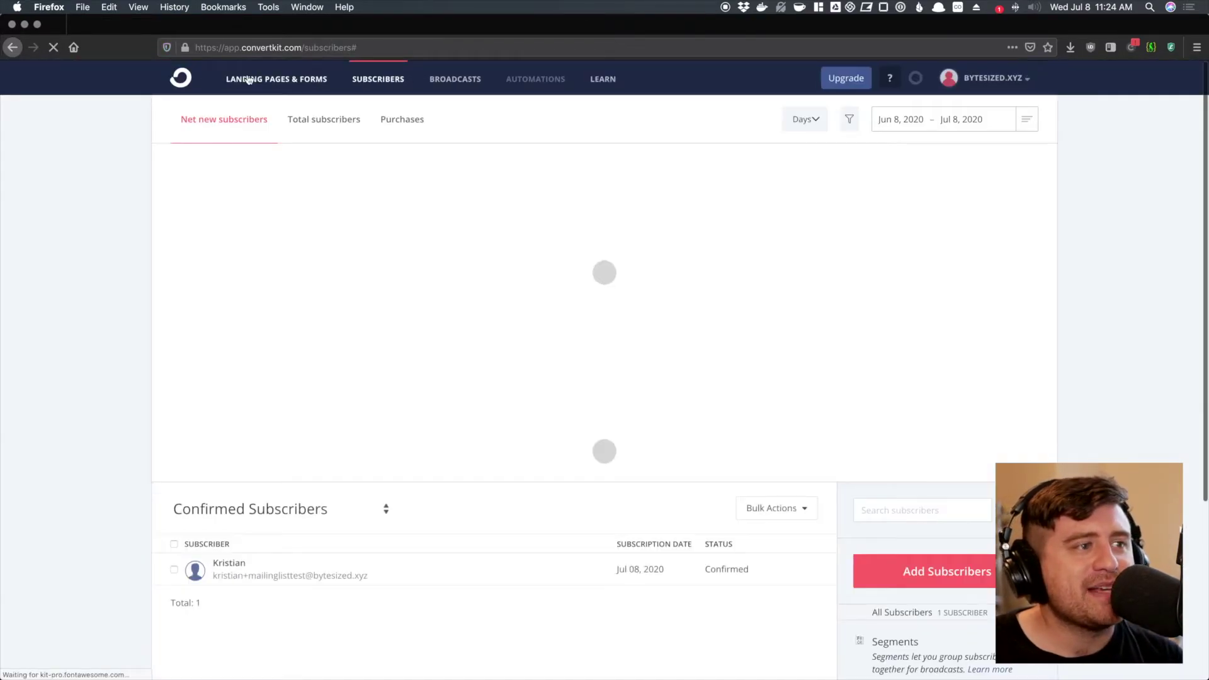
scroll(120, 488, "down", 1)
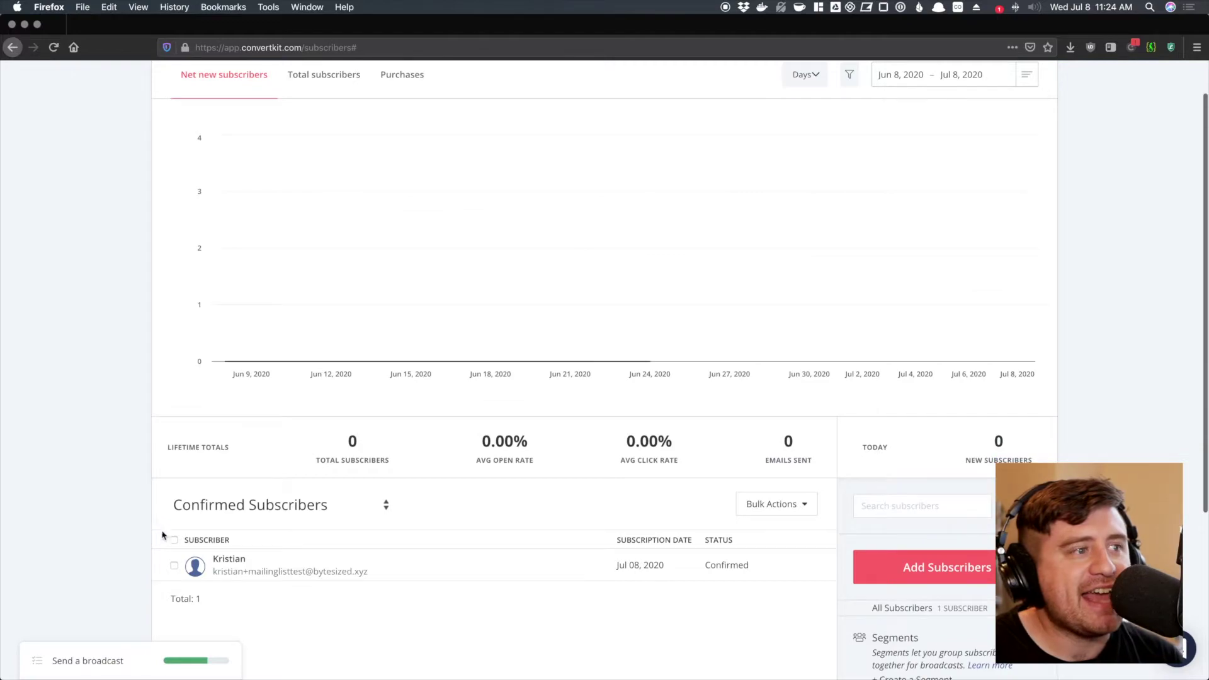
scroll(144, 566, "down", 2)
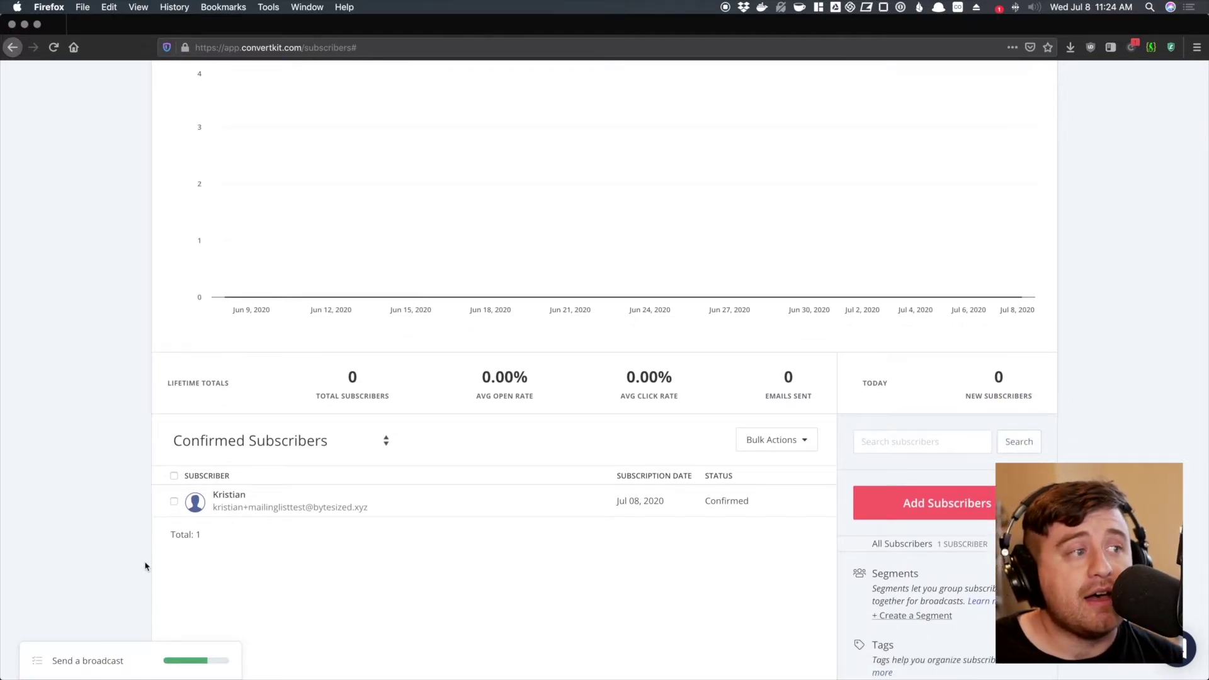
scroll(292, 560, "down", 1)
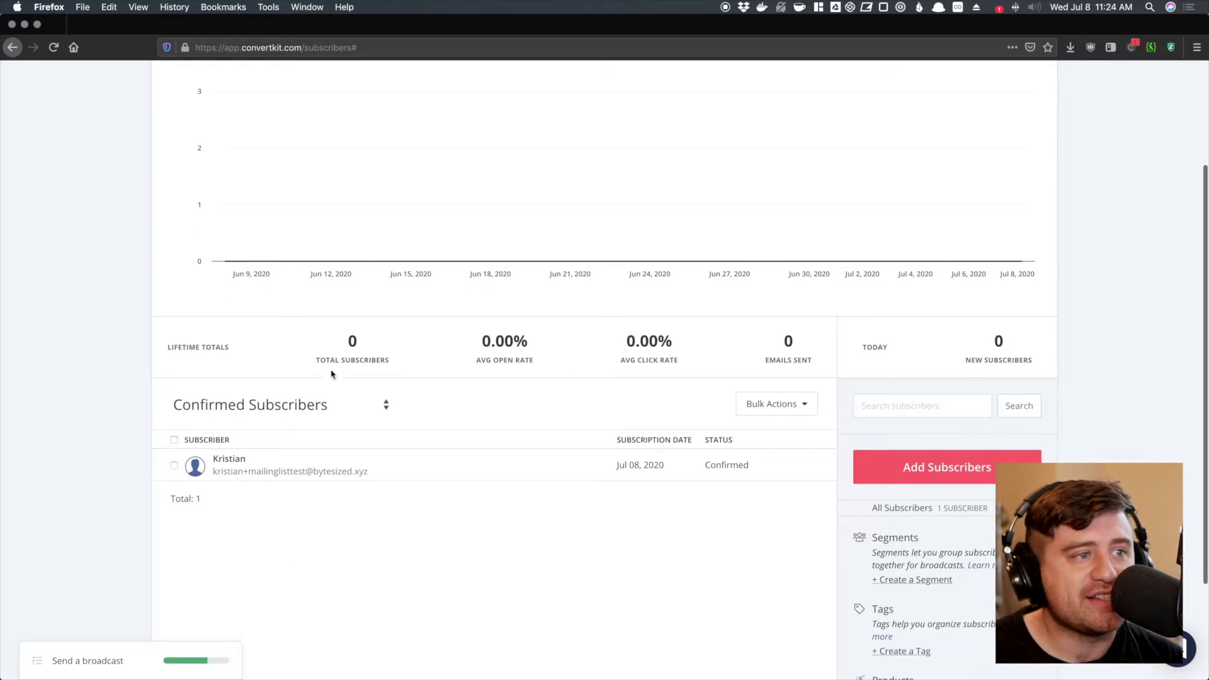
scroll(333, 372, "up", 4)
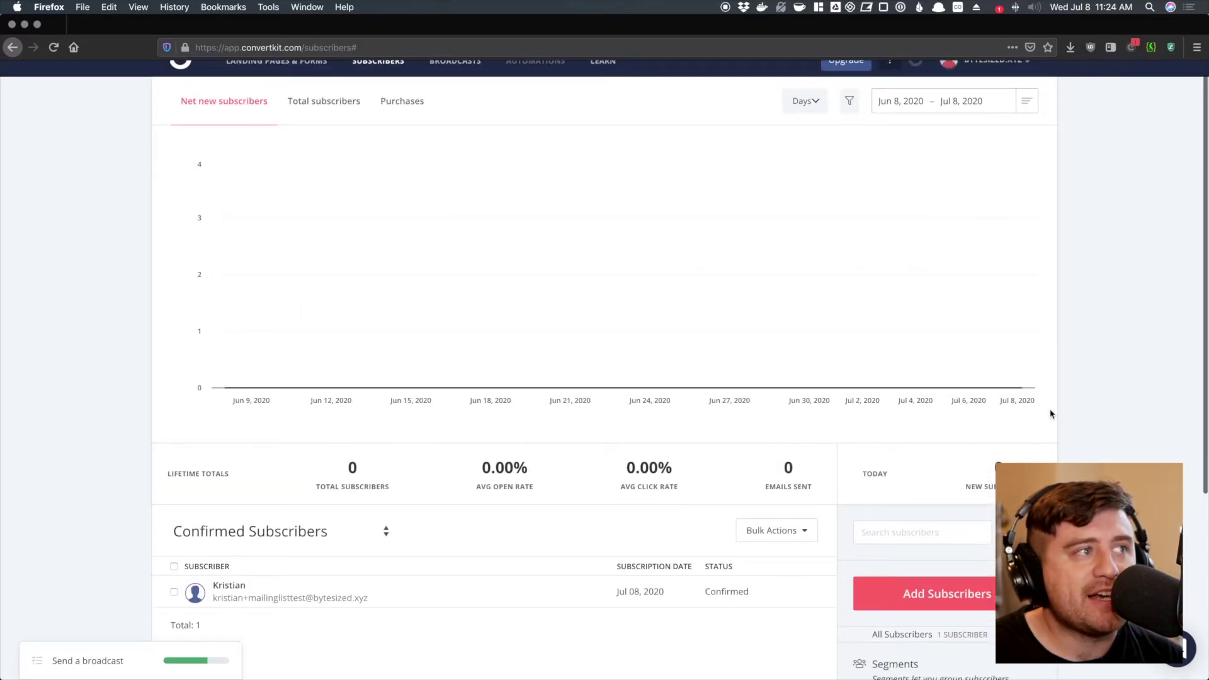
scroll(1050, 414, "down", 5)
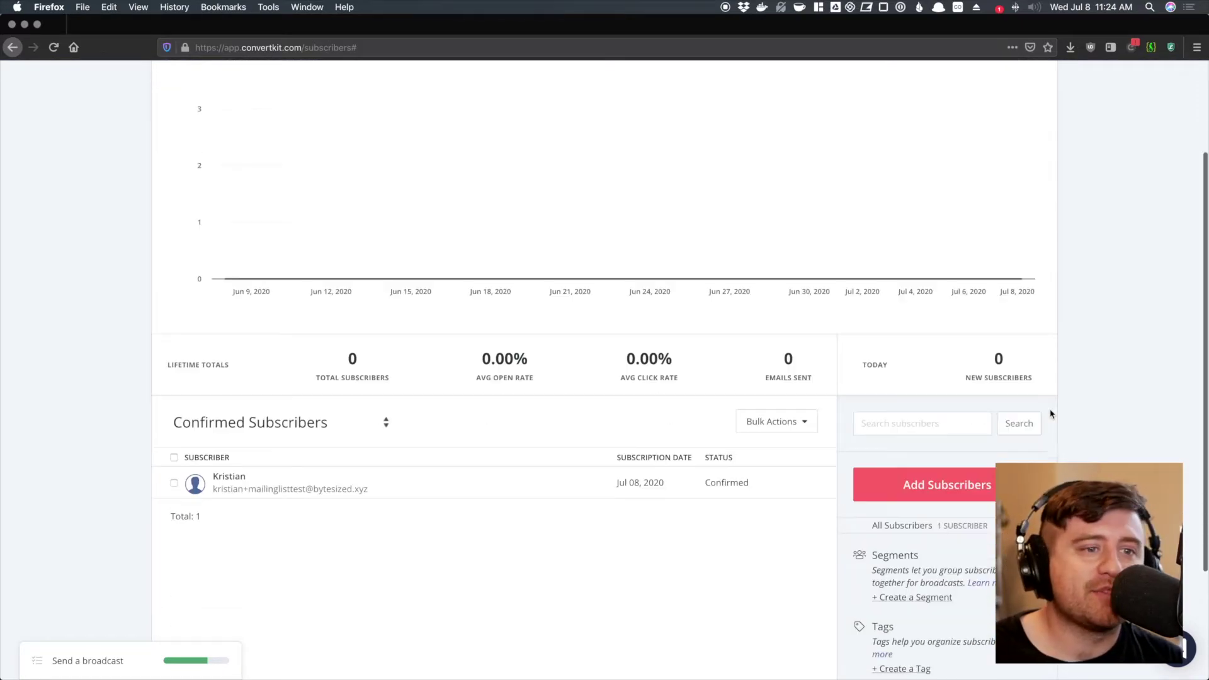
left_click(230, 376)
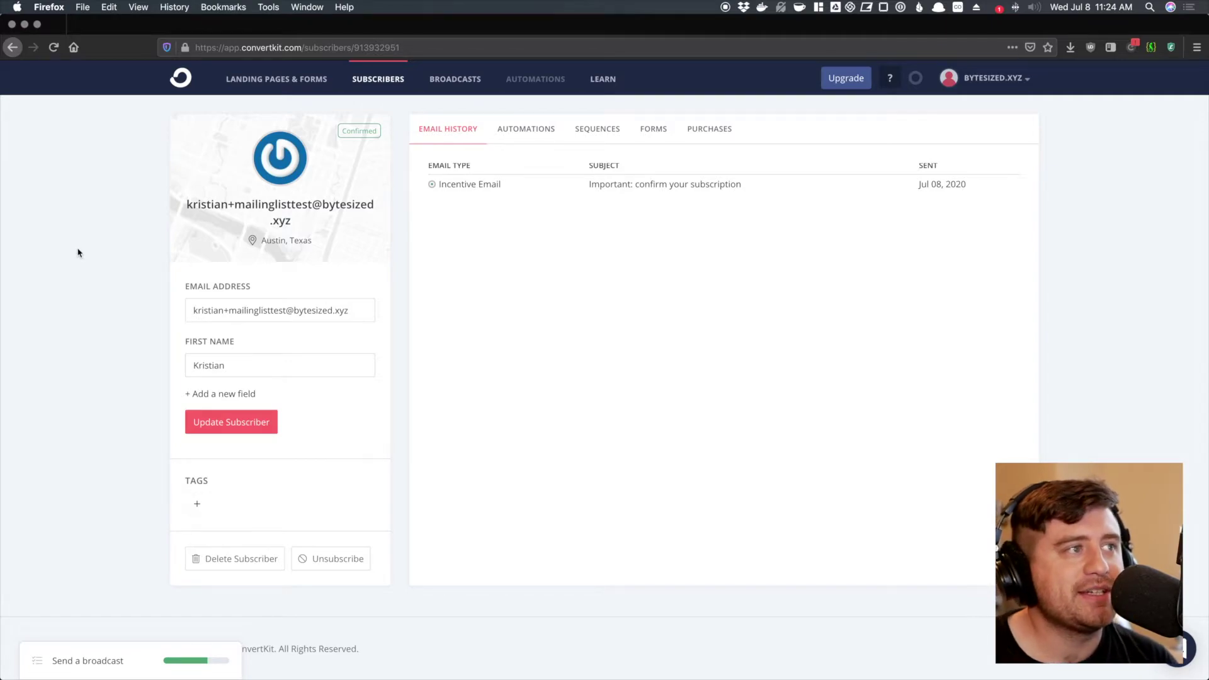
- Check the subscriber's Forms tab (Email List Ebook since Jul 08, 2020), then go to Broadcasts
left_click_drag(319, 246, 232, 250)
left_click(443, 255)
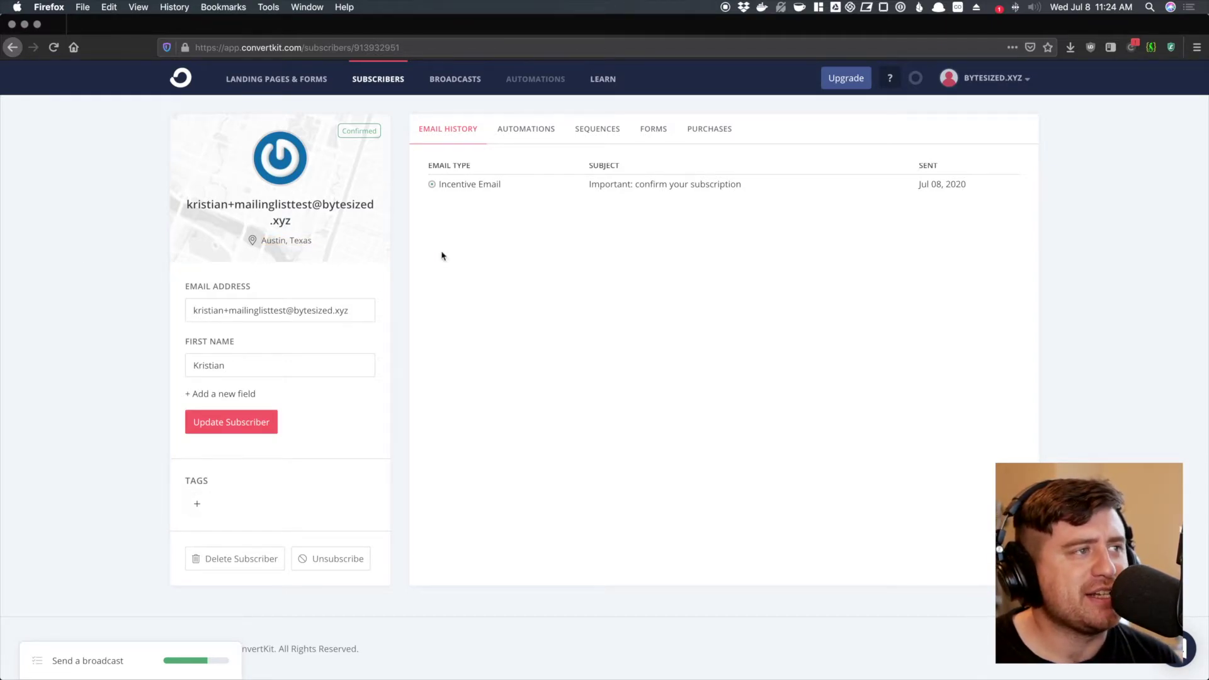
double_click(201, 373)
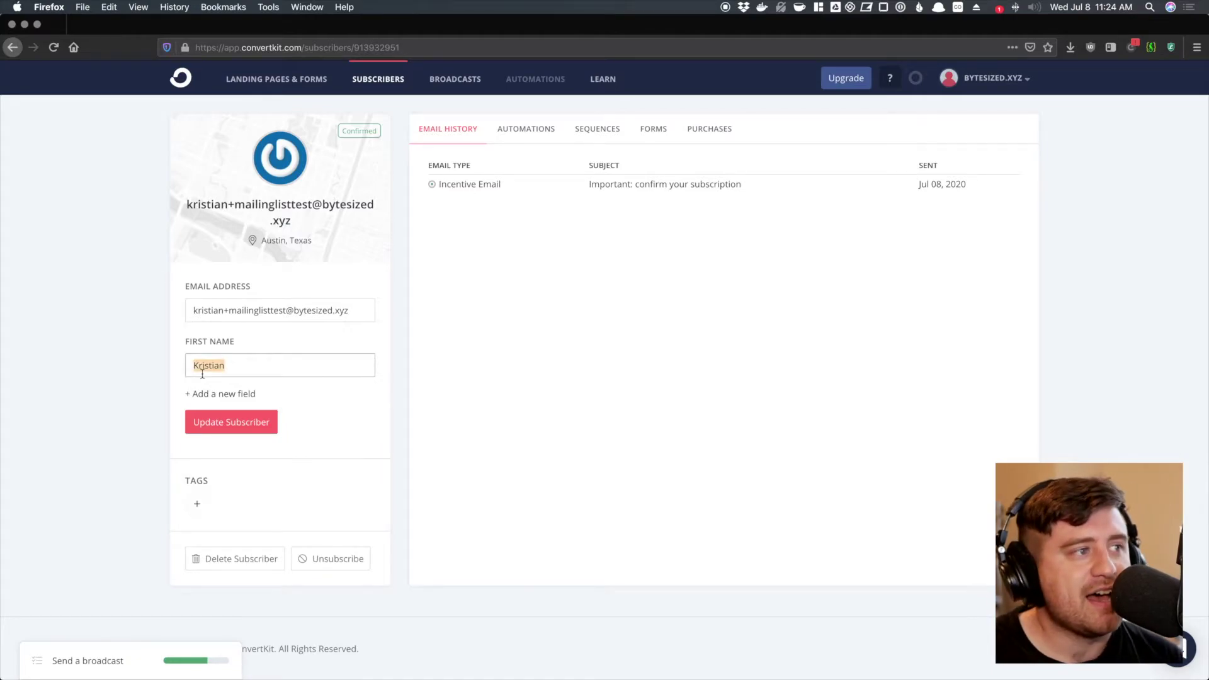
left_click(423, 355)
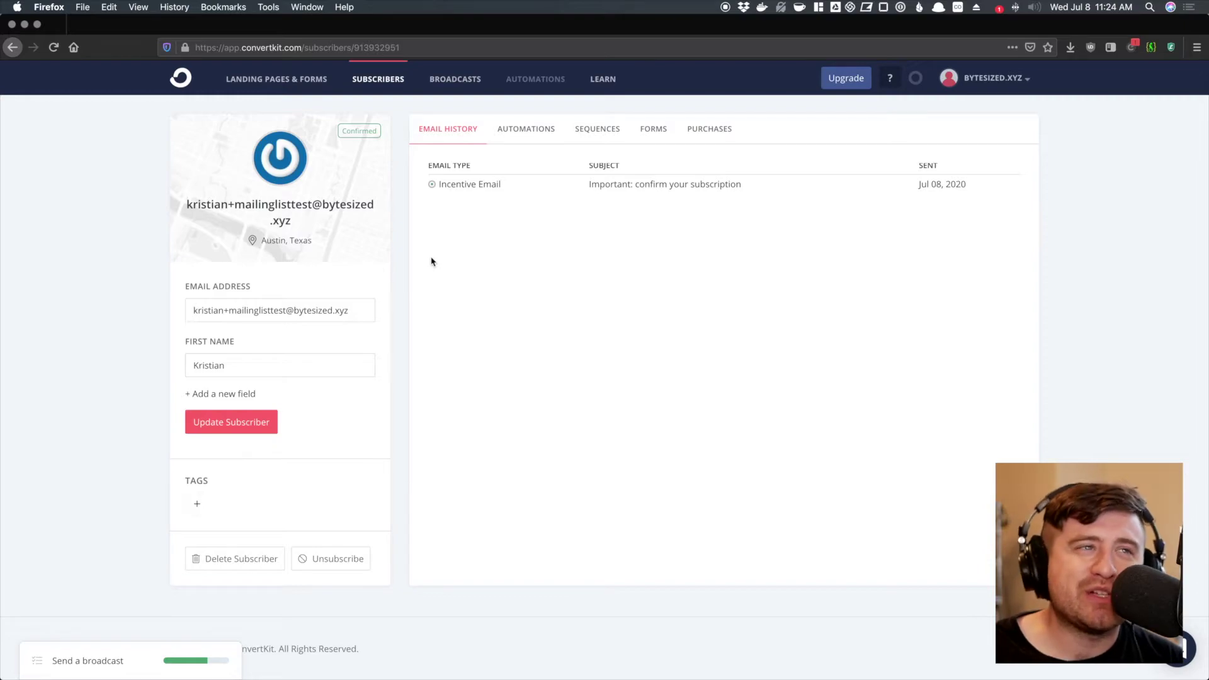
left_click(660, 131)
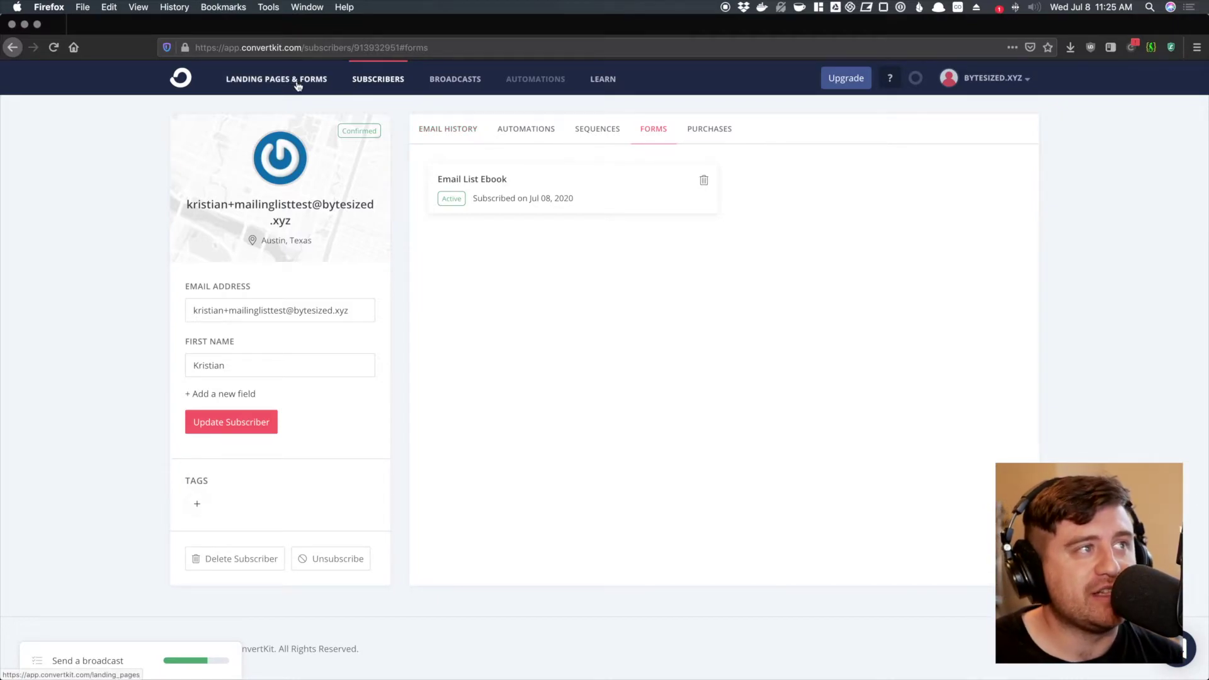
left_click(458, 79)
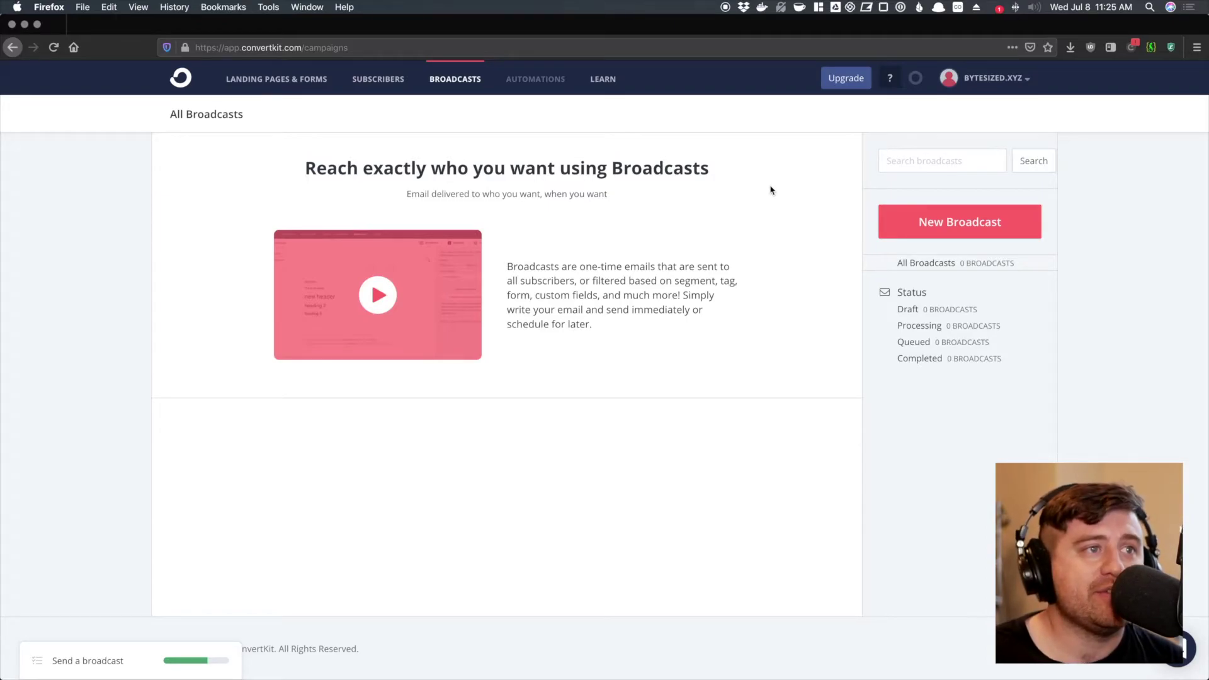
- Create a new broadcast, keeping the existing sender address in the From dropdown
left_click(902, 229)
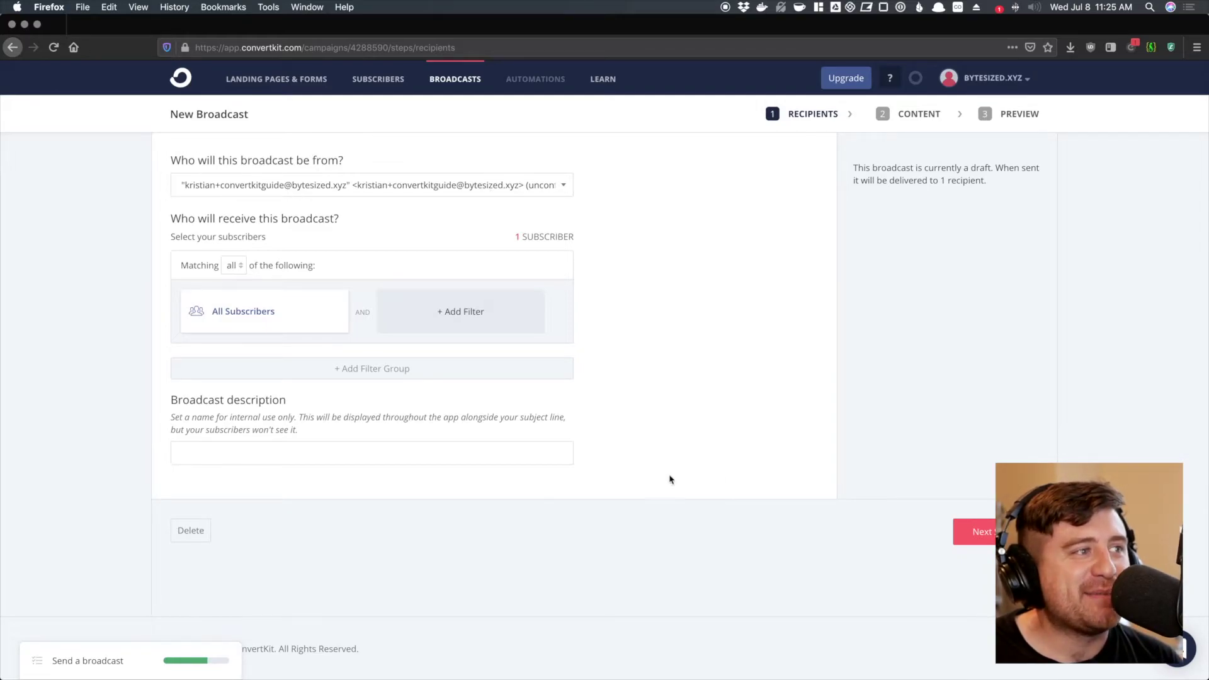
left_click(216, 184)
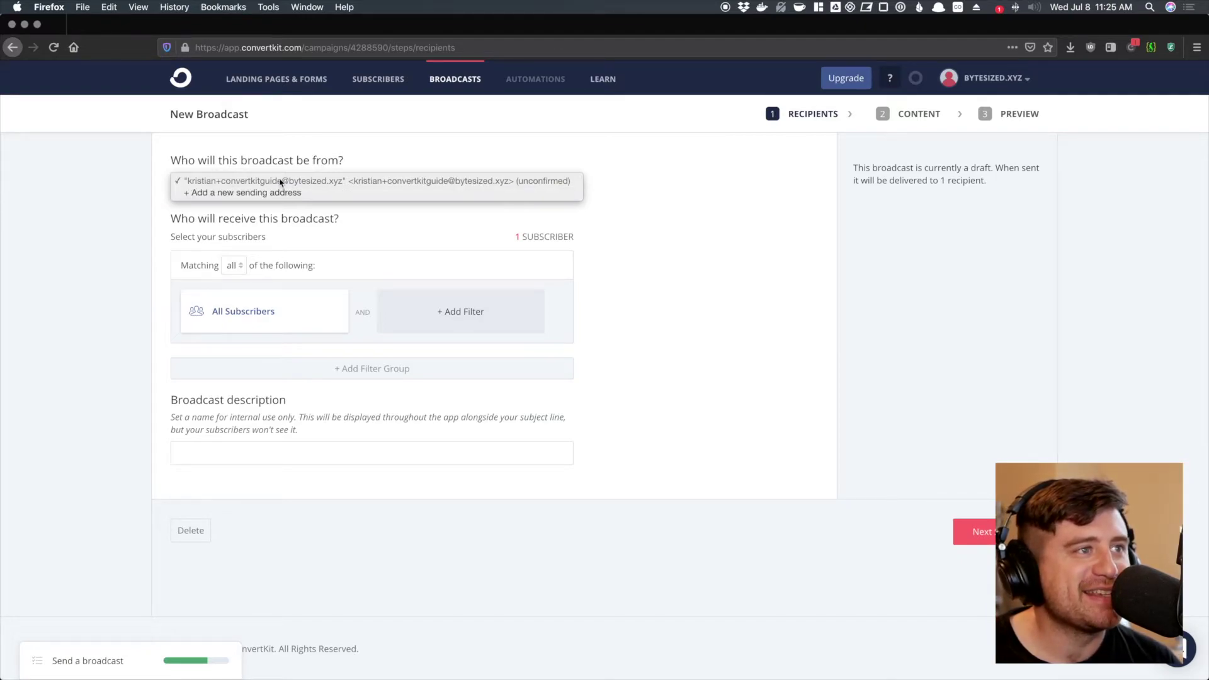
left_click(655, 197)
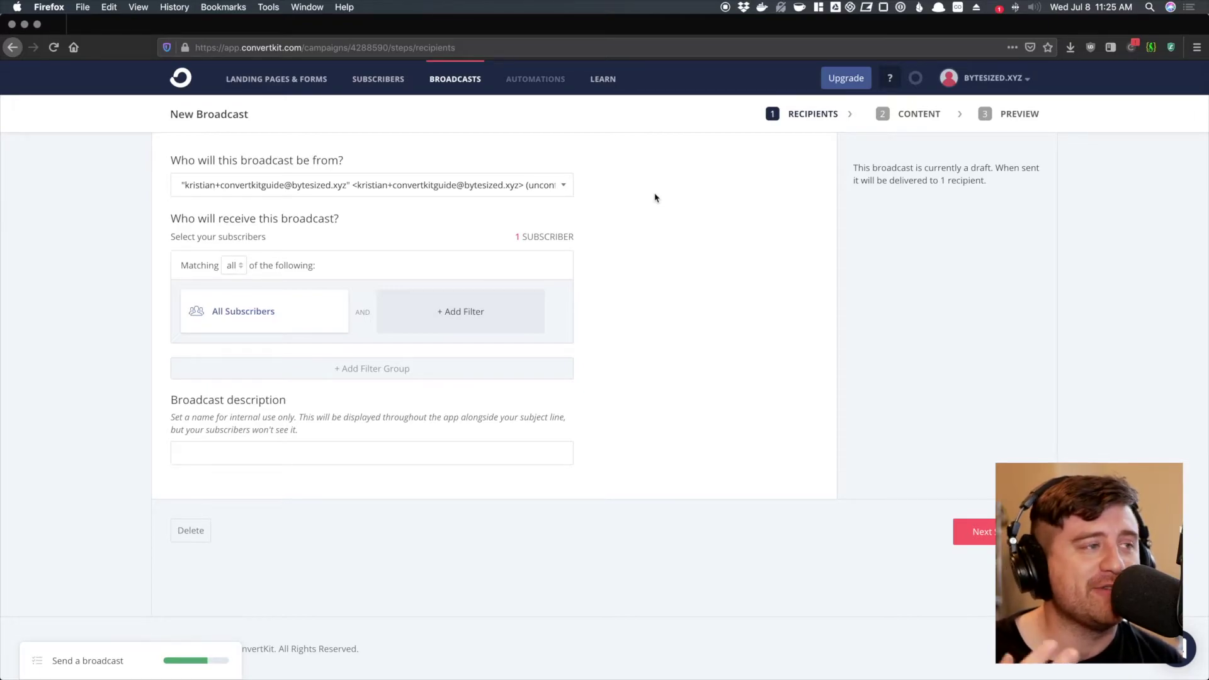
left_click(529, 185)
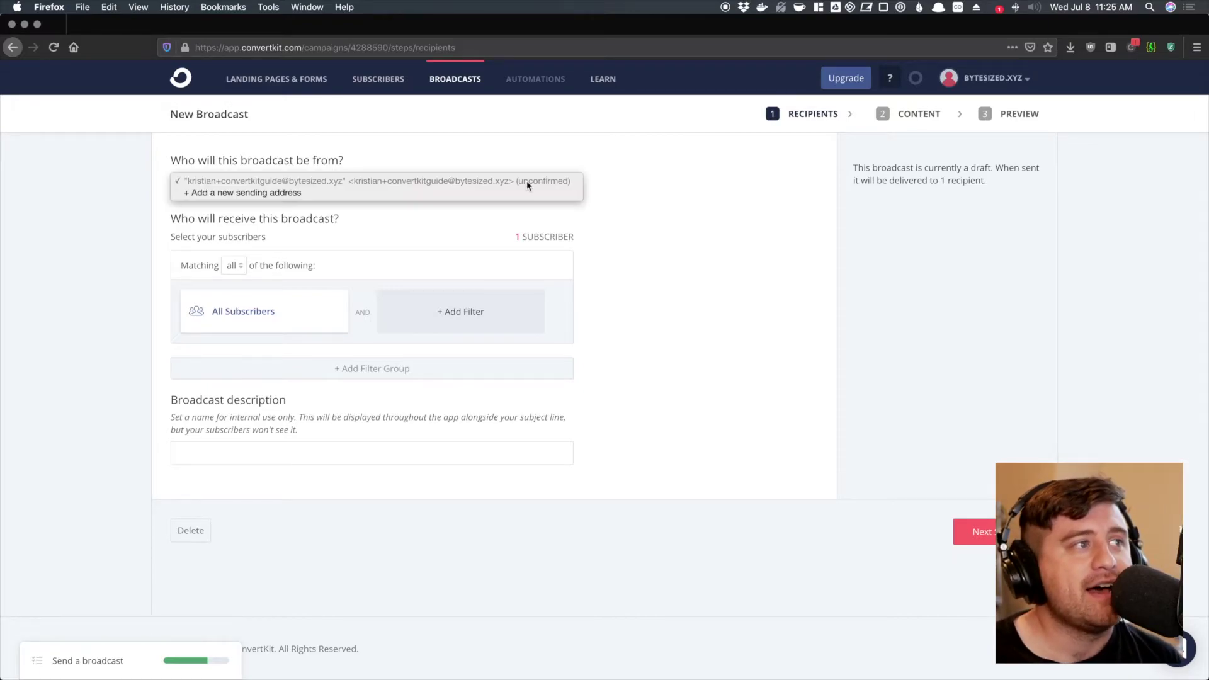
left_click(615, 199)
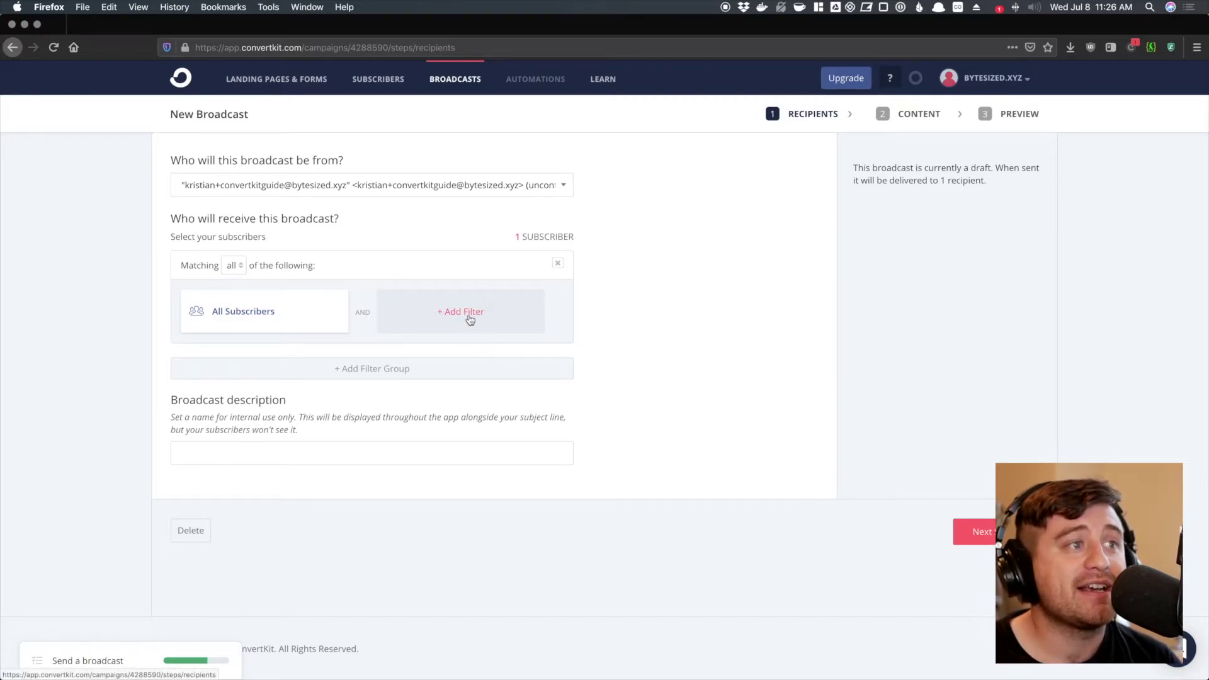
left_click(469, 315)
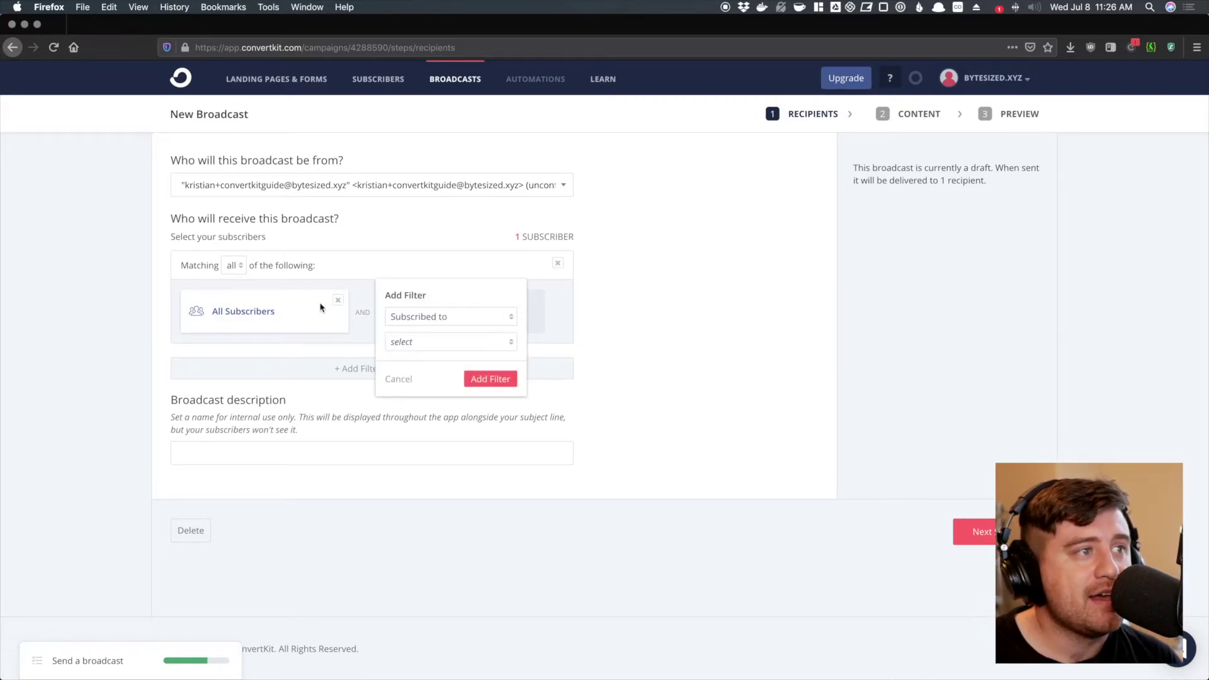
left_click(412, 320)
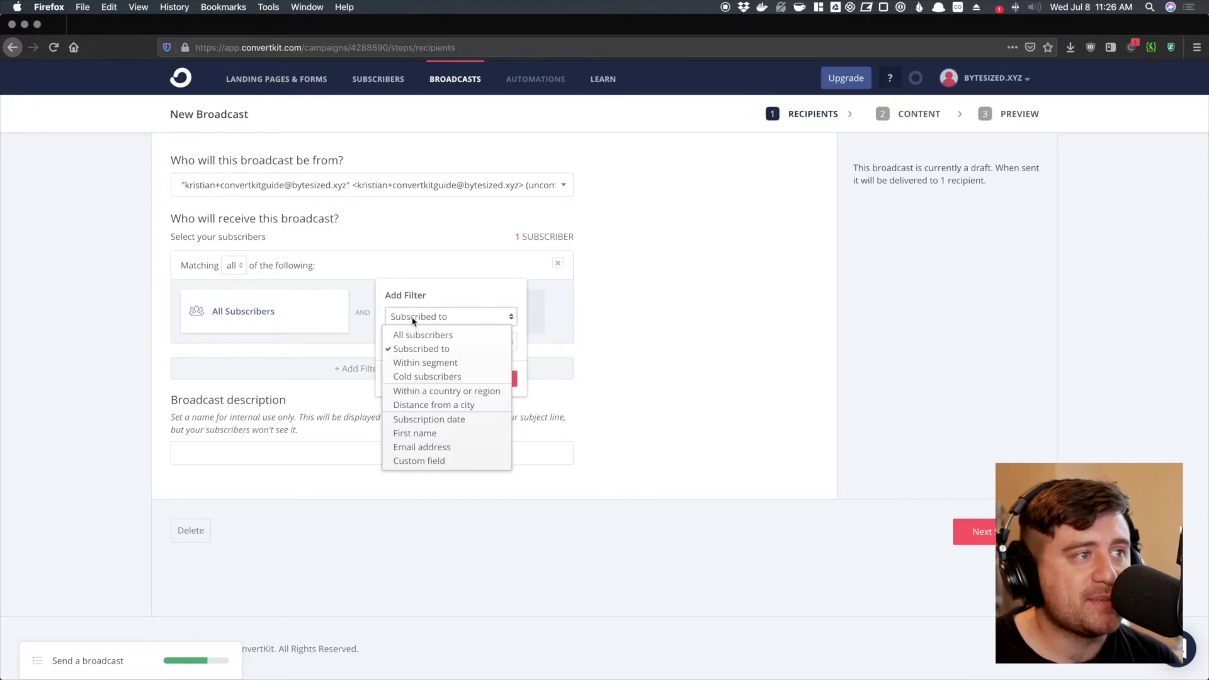
left_click(436, 393)
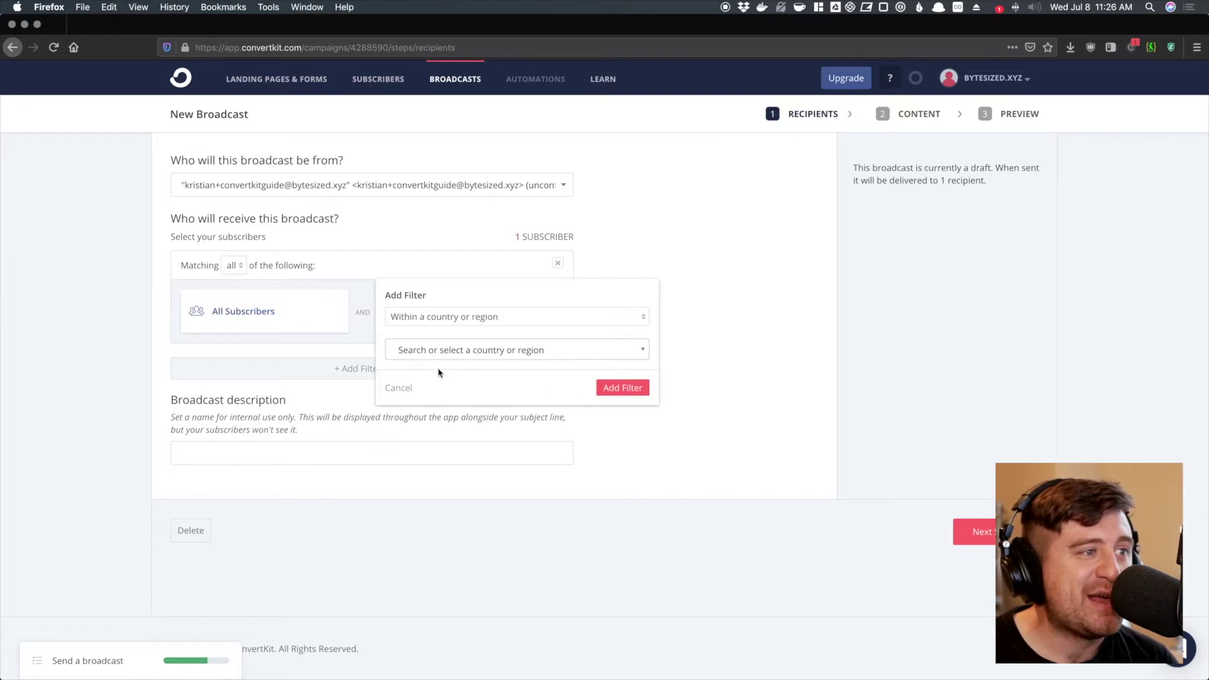
left_click(441, 350)
left_click(446, 387)
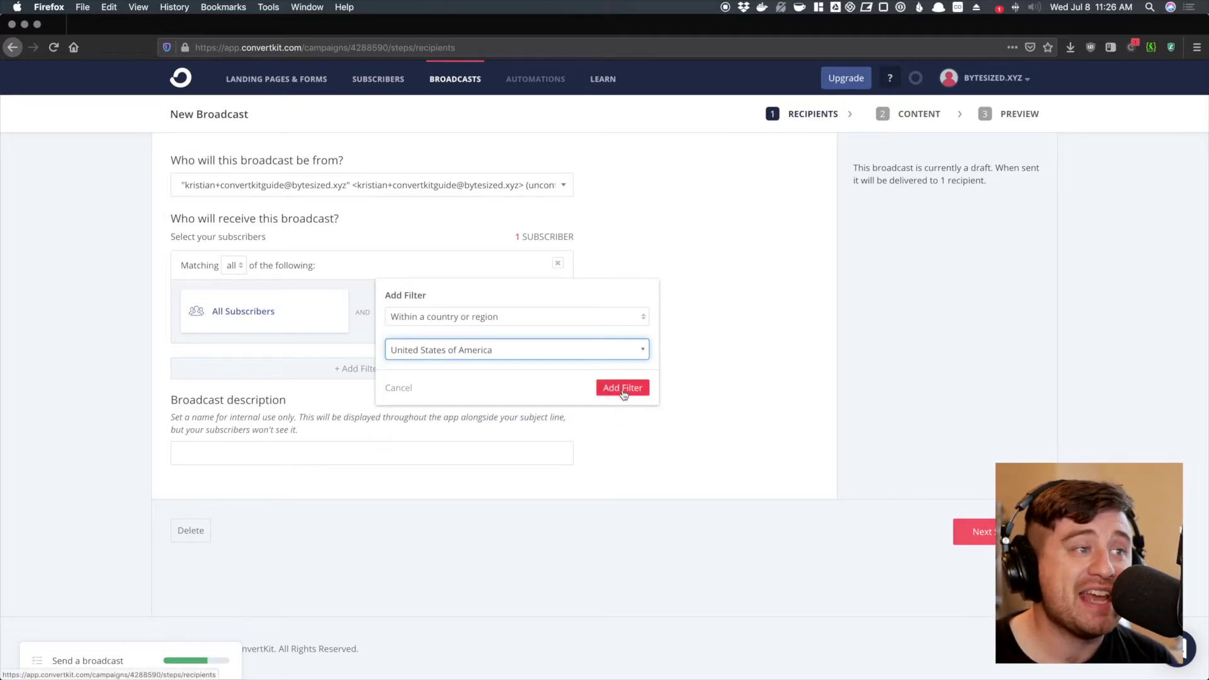
left_click(584, 348)
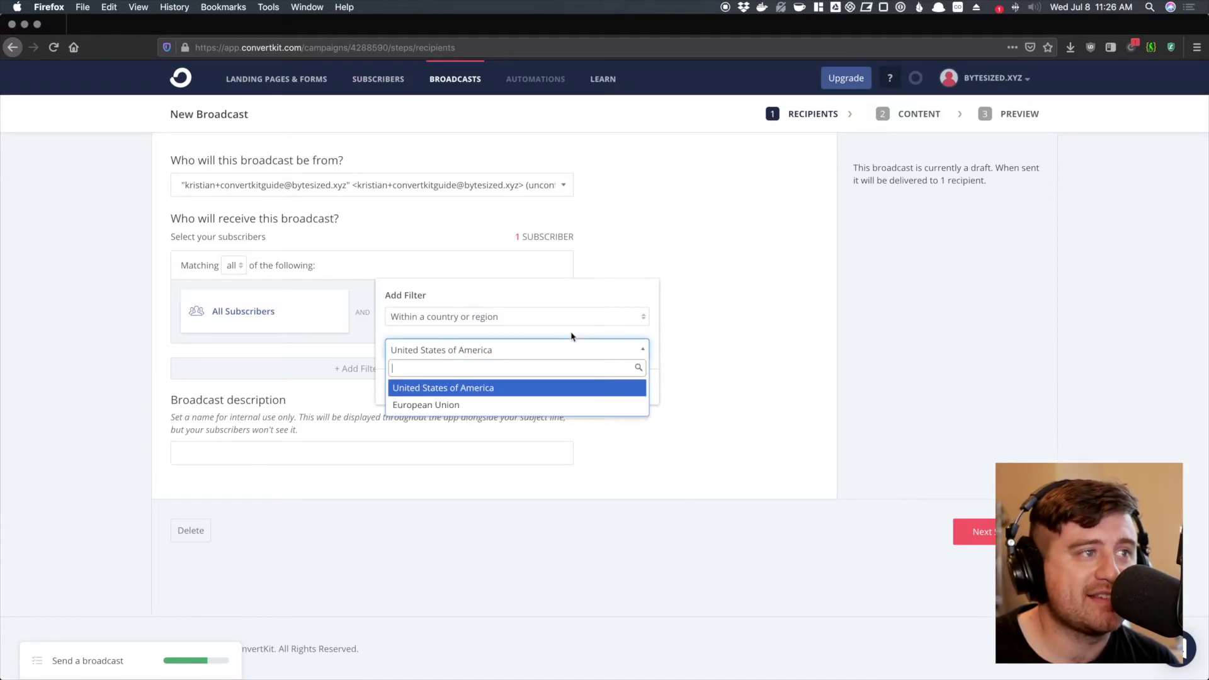
left_click(574, 318)
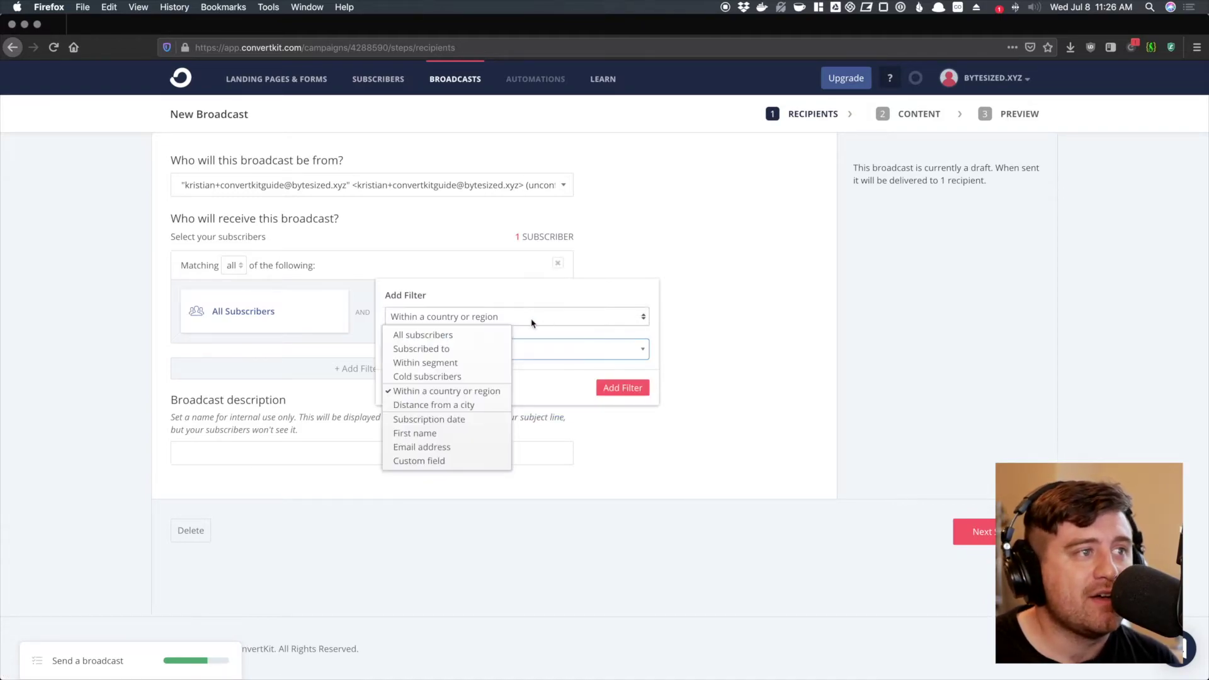
left_click(457, 420)
left_click(440, 356)
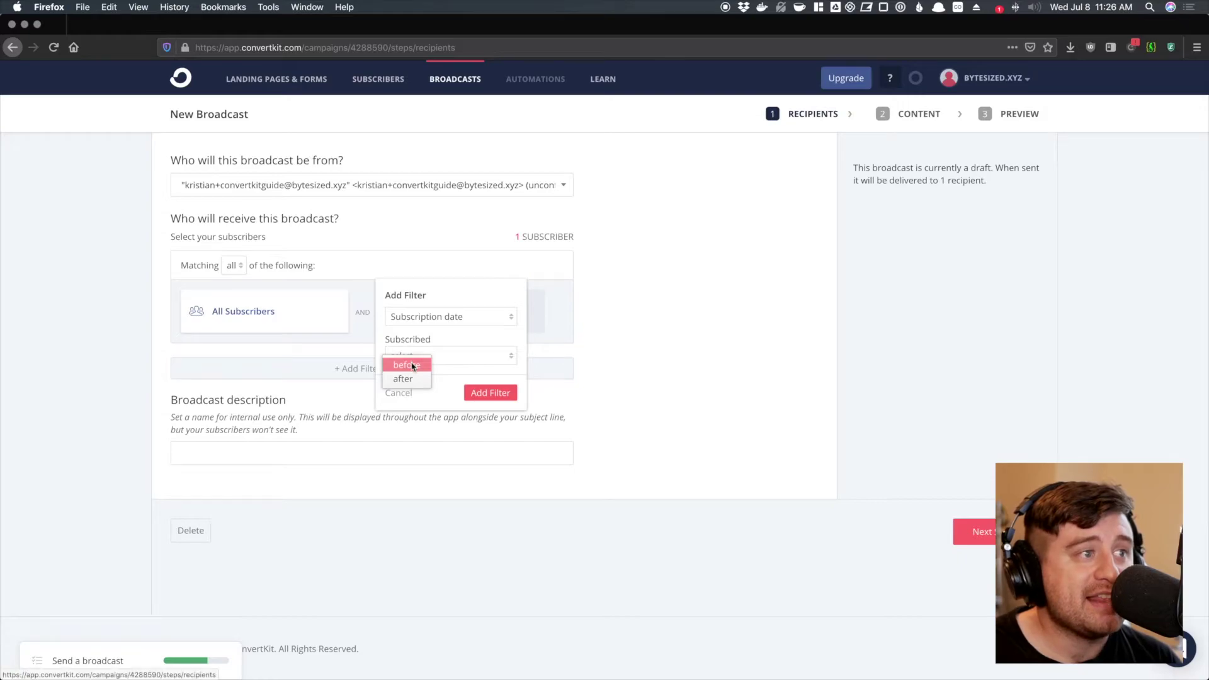
left_click(406, 364)
left_click(434, 380)
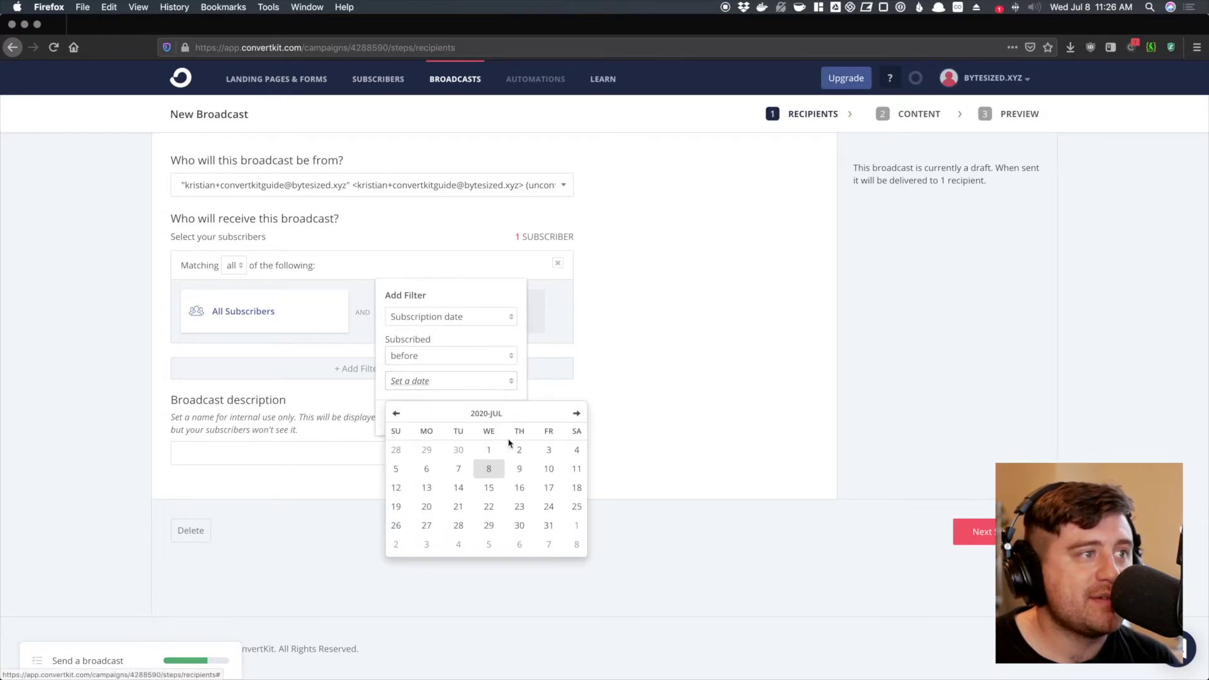
left_click(427, 470)
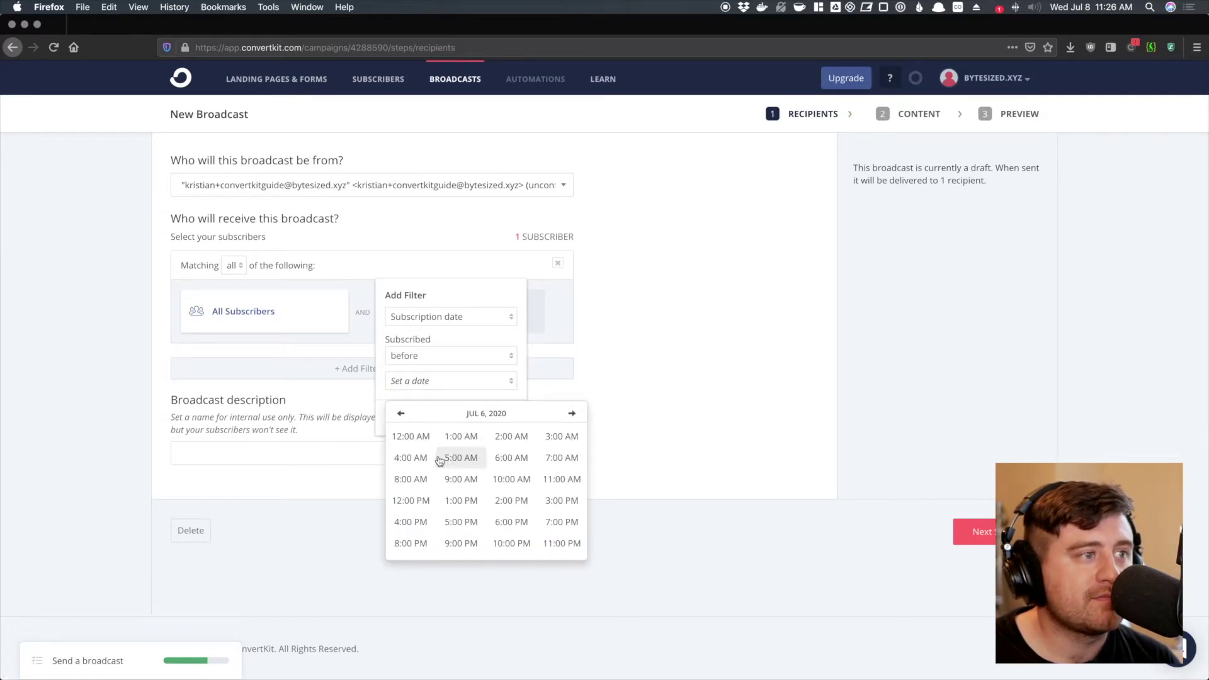
left_click(411, 436)
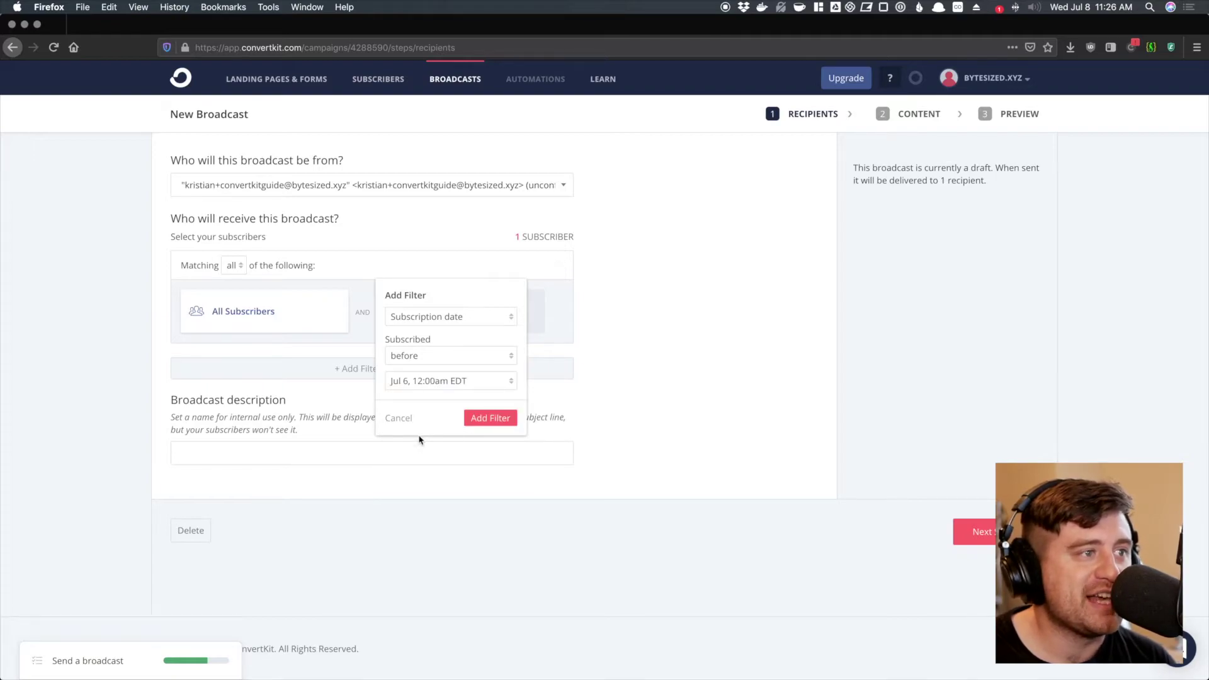
left_click(474, 430)
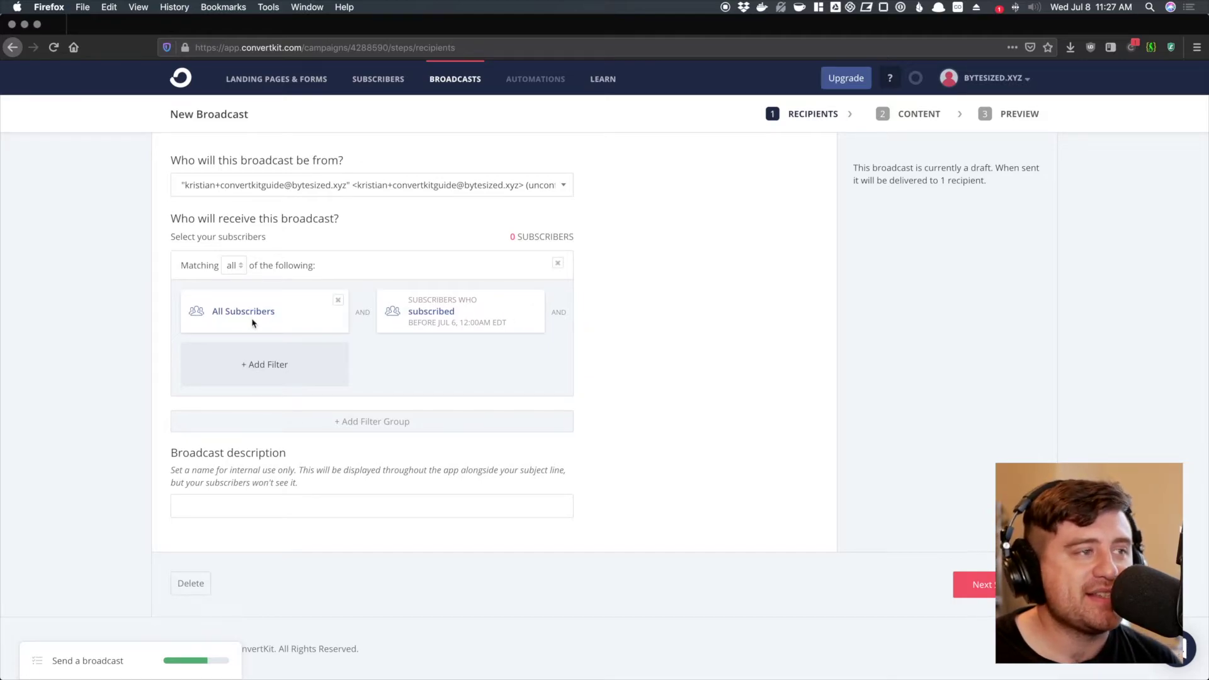
left_click(231, 270)
left_click(231, 269)
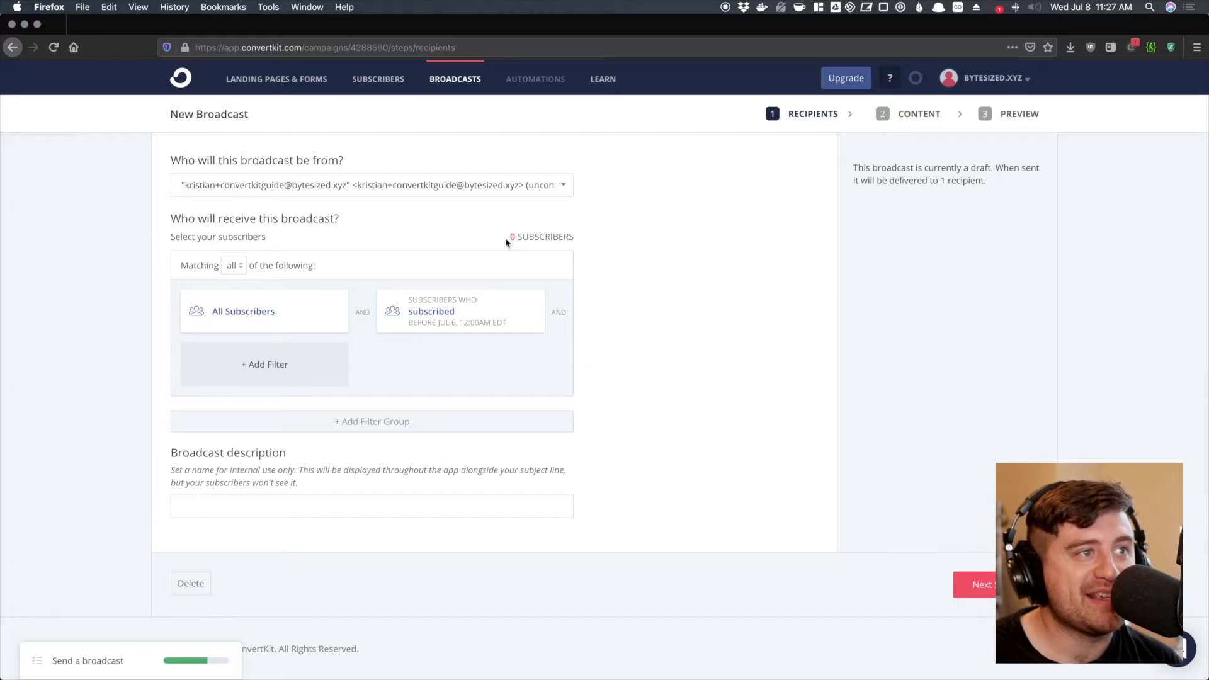
left_click(533, 300)
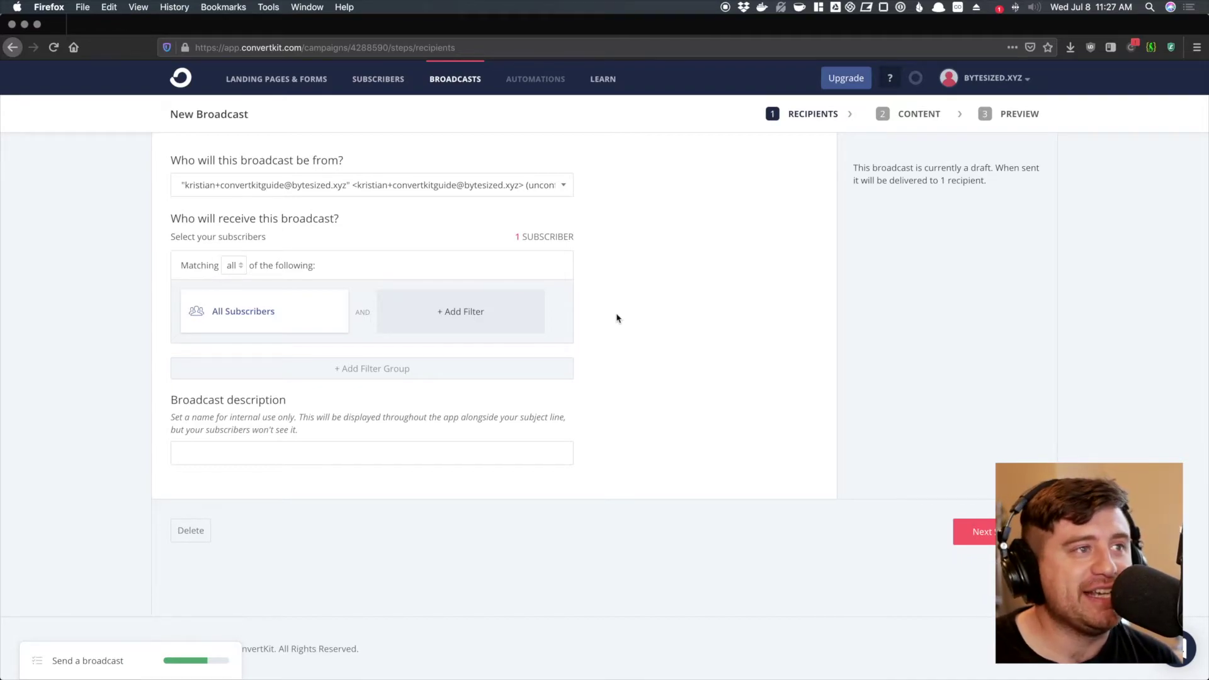
left_click(480, 452)
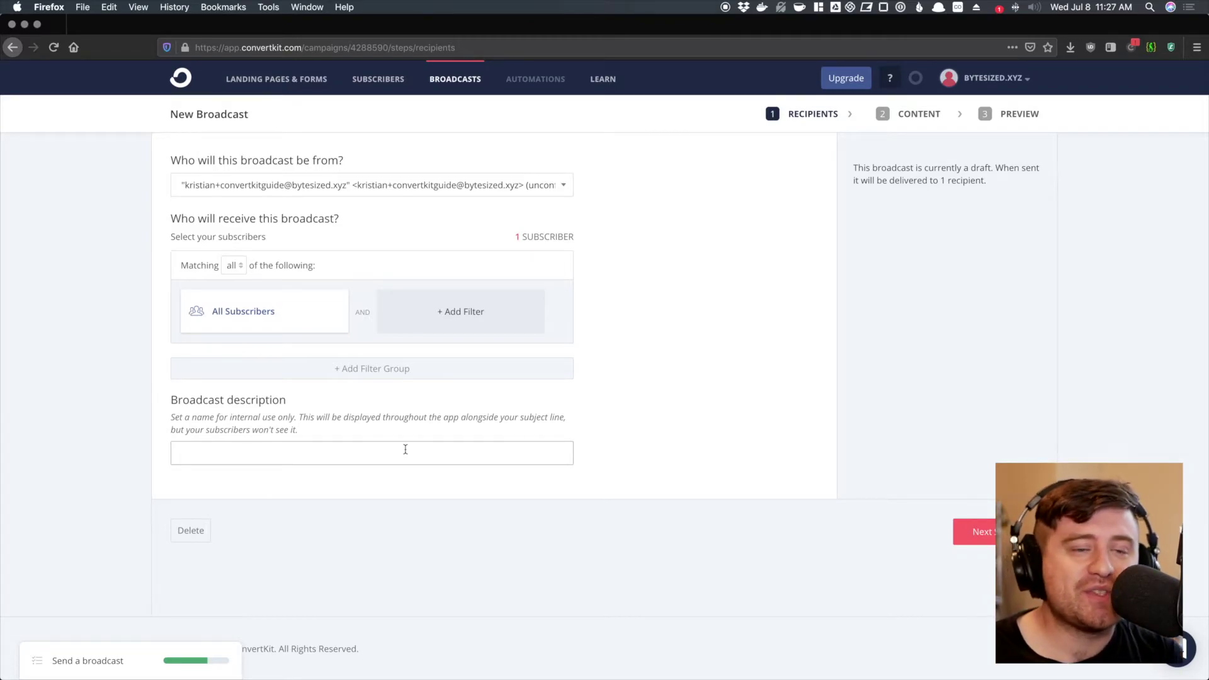
- Enter 'First broadcast' as the broadcast description and continue to the Content step
type("First broadcast")
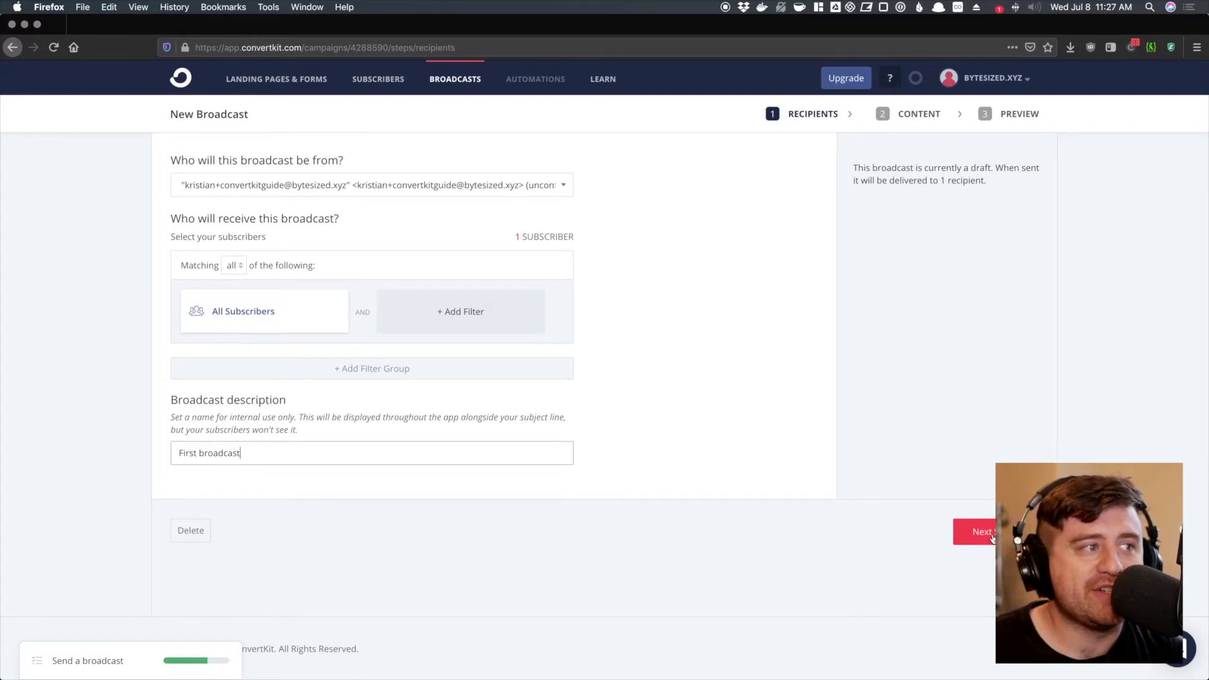
left_click(992, 538)
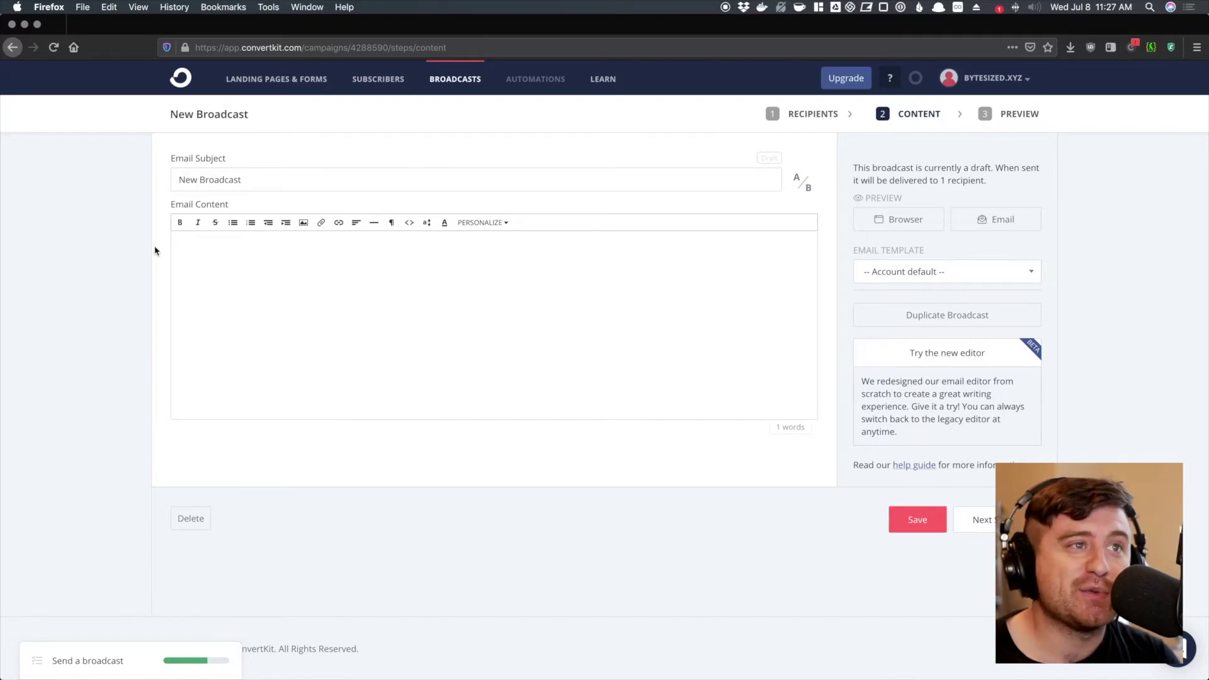
- Set the subject to 'Hello new subscribers!' and write the welcome sentence of the body
triple_click(241, 179)
type("Hello new subscribers!")
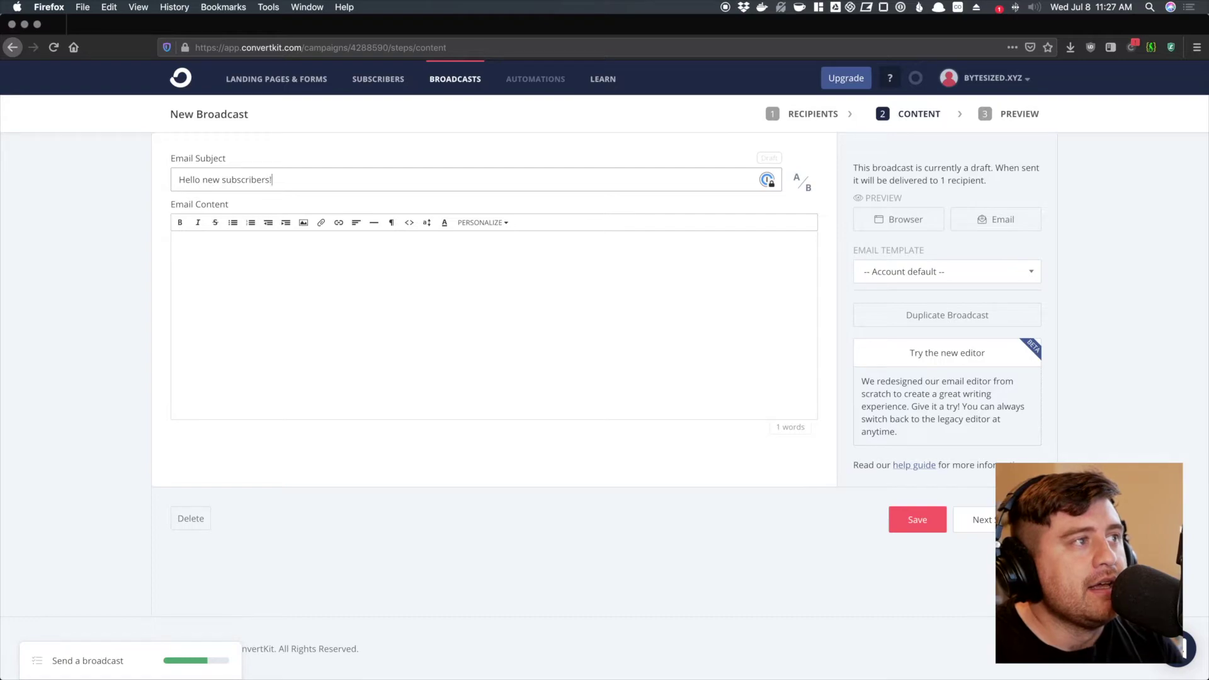
left_click(287, 274)
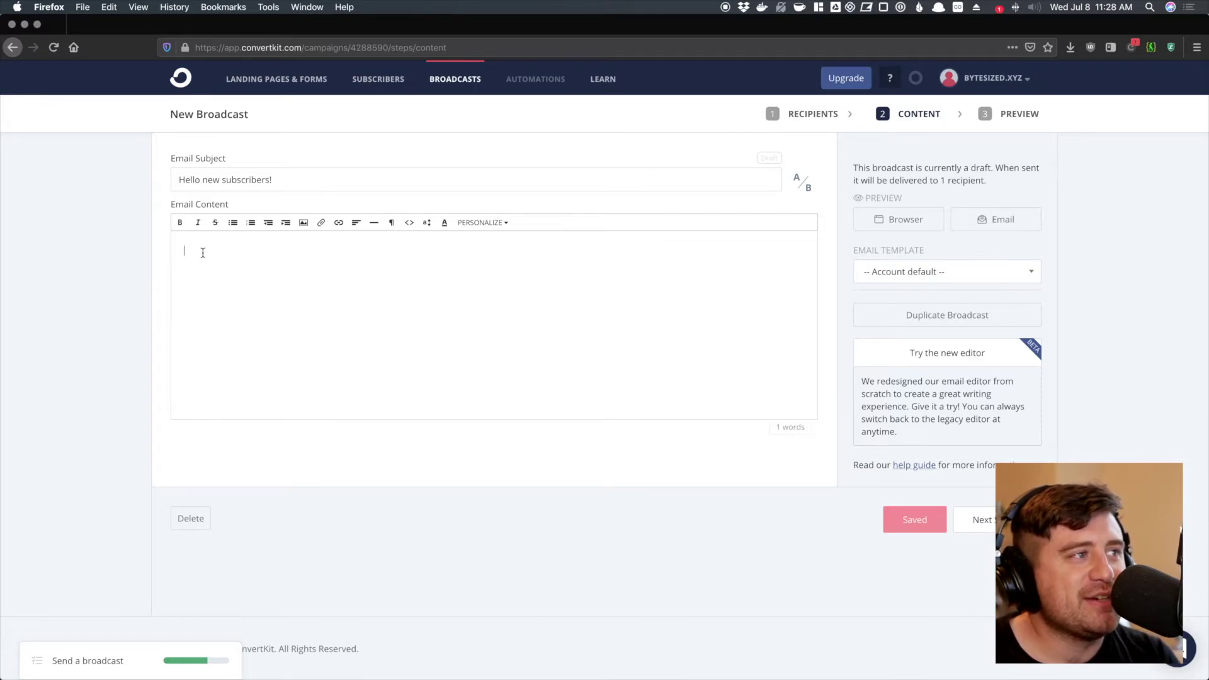
type("Hey")
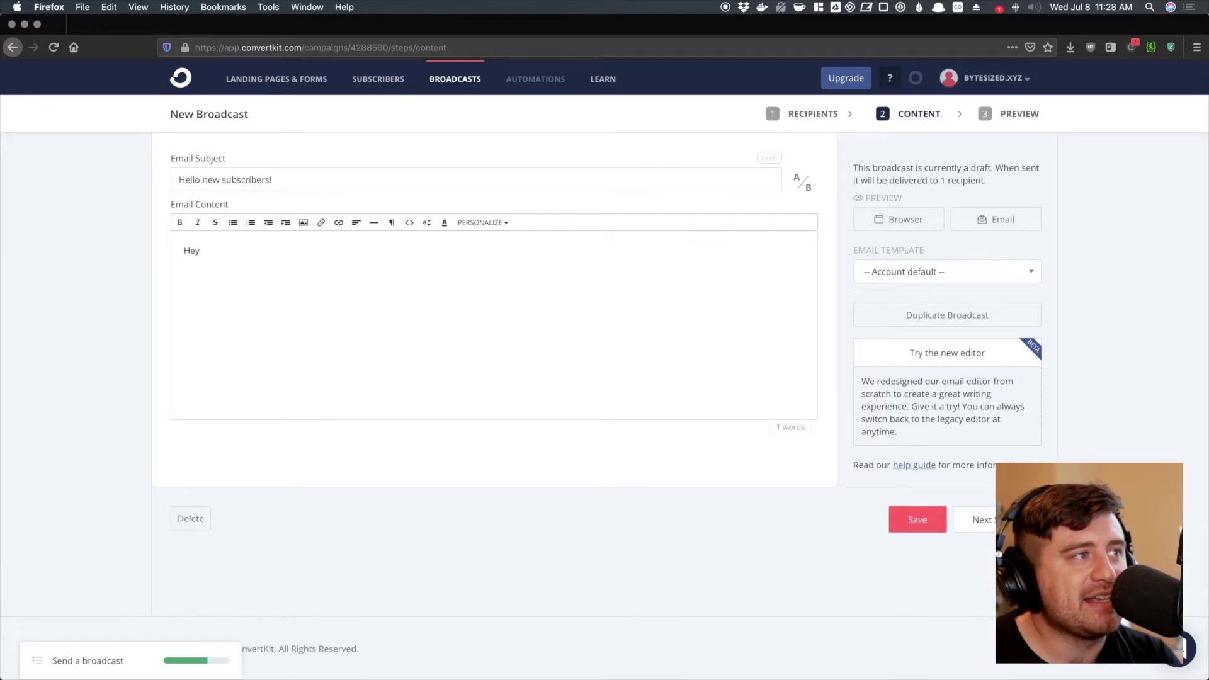
type(" there, I just started your")
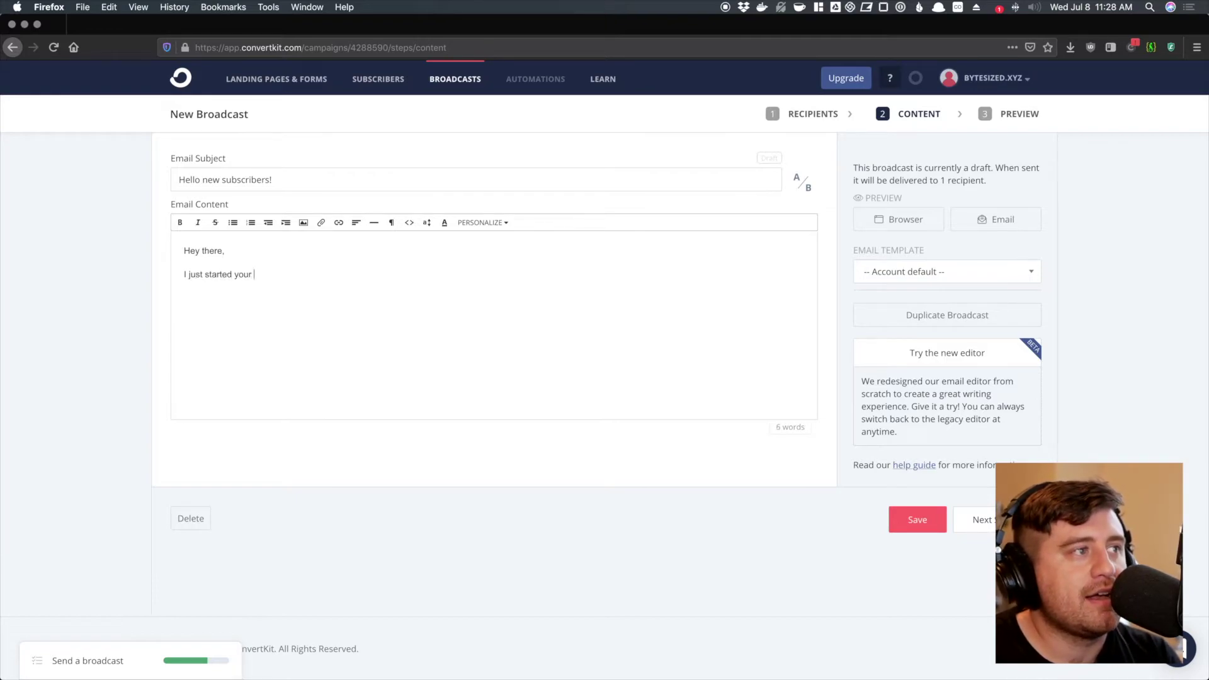
key("alt+BackSpace")
type("this ")
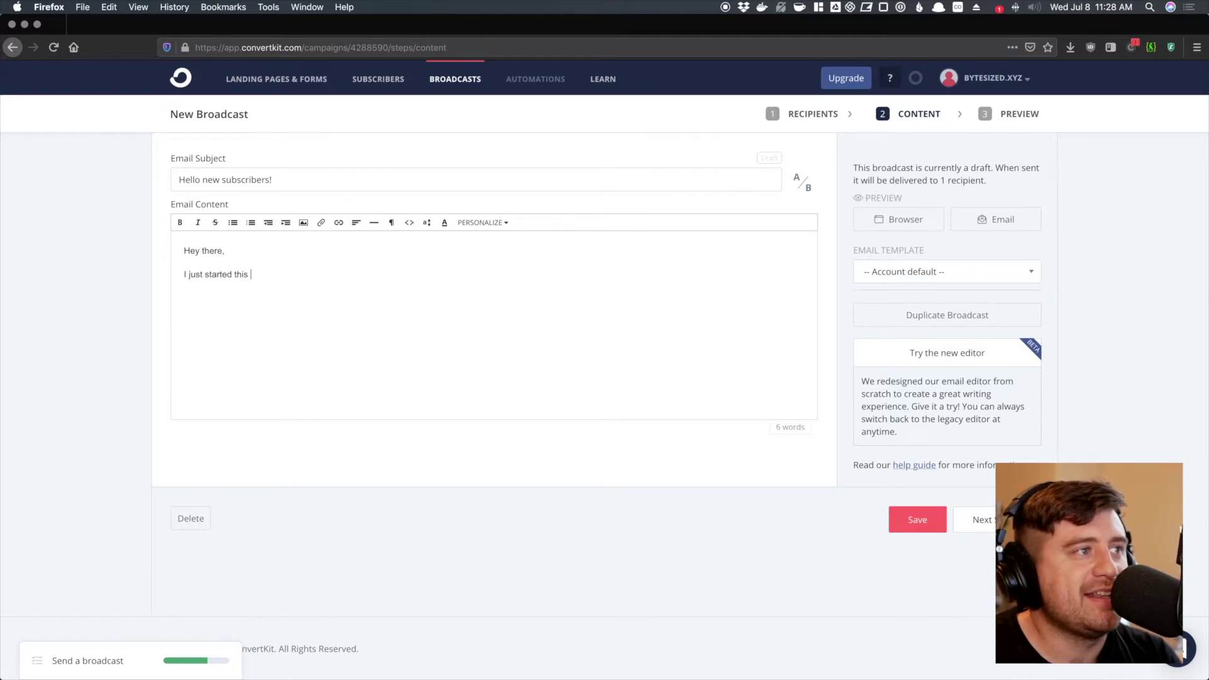
type("email Iist and I'm")
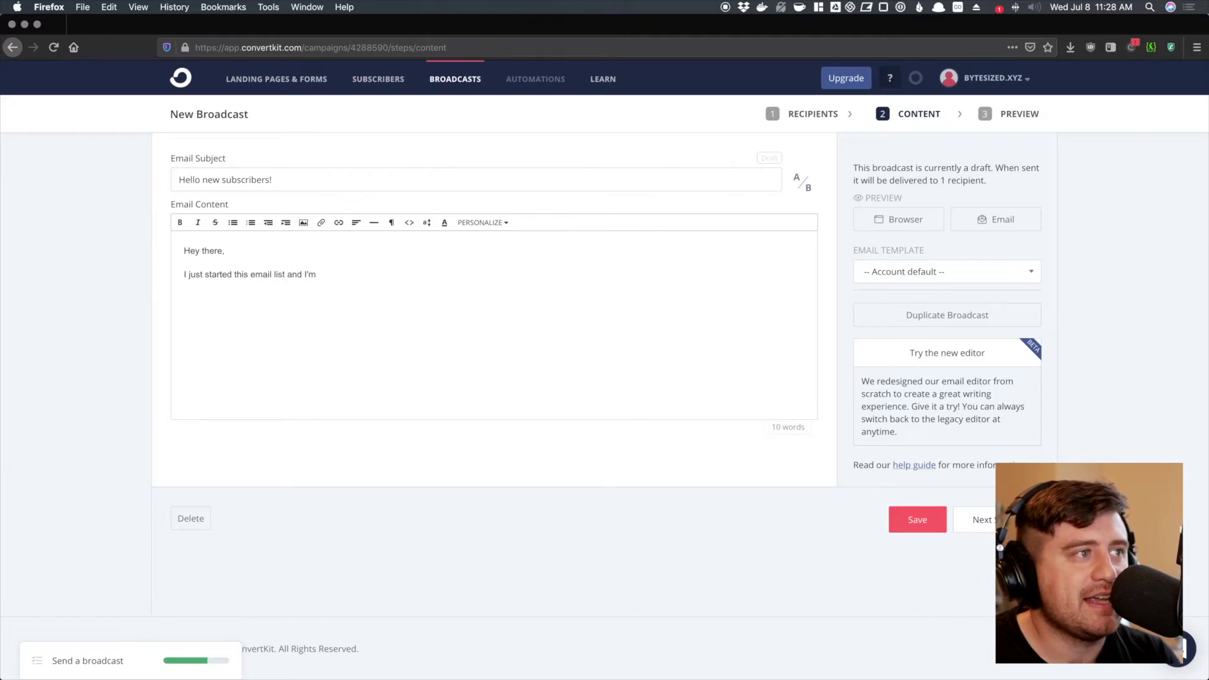
type(" super happy th")
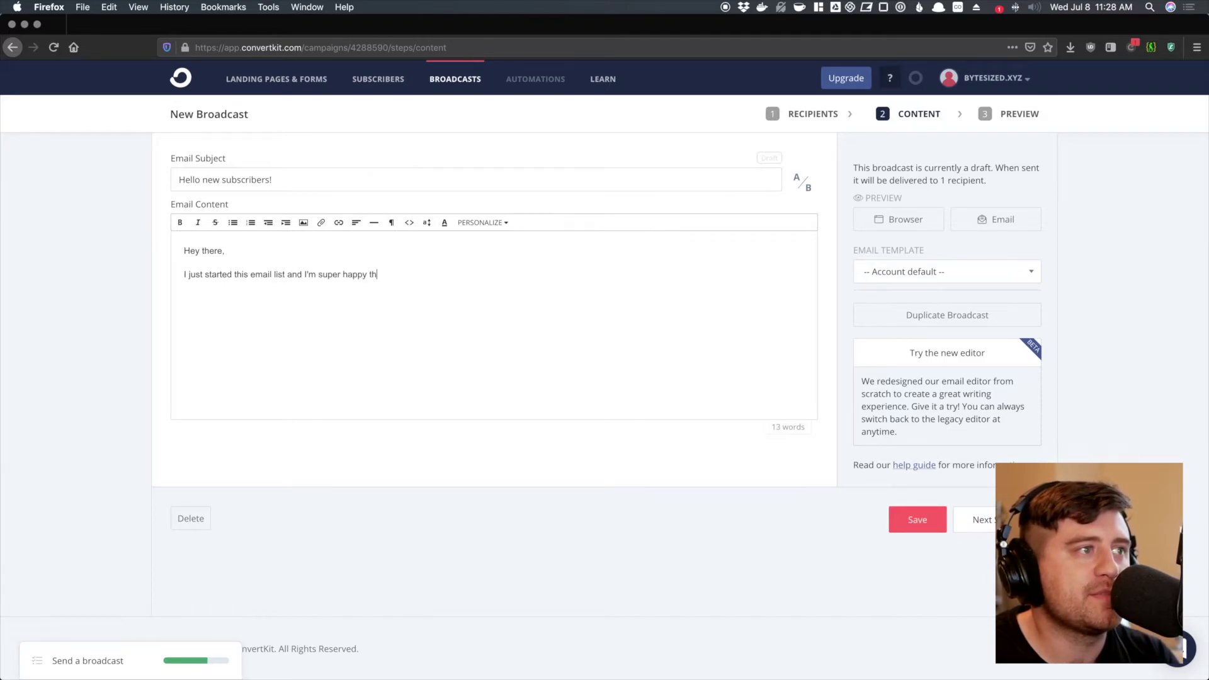
type("at you've subscribed.")
- Add the social media paragraph with the twitter.com link and the 'Thanks, chat again soon!' sign-off
key("Return")
type("Check out ")
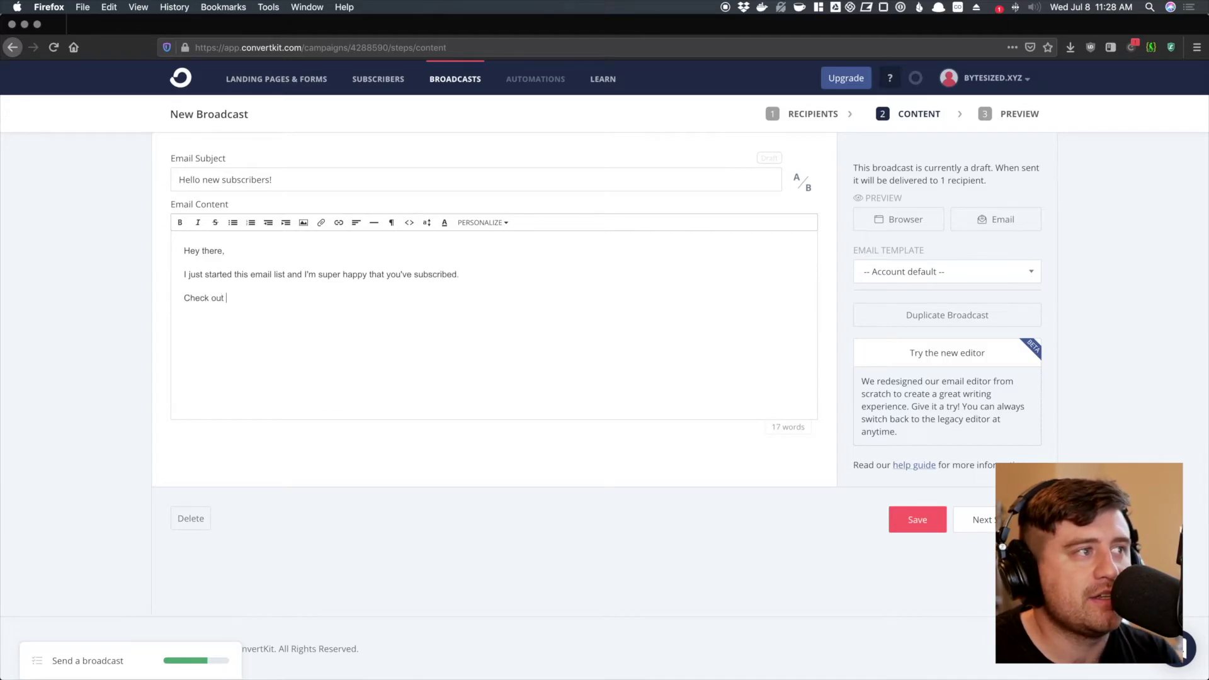
type("our social")
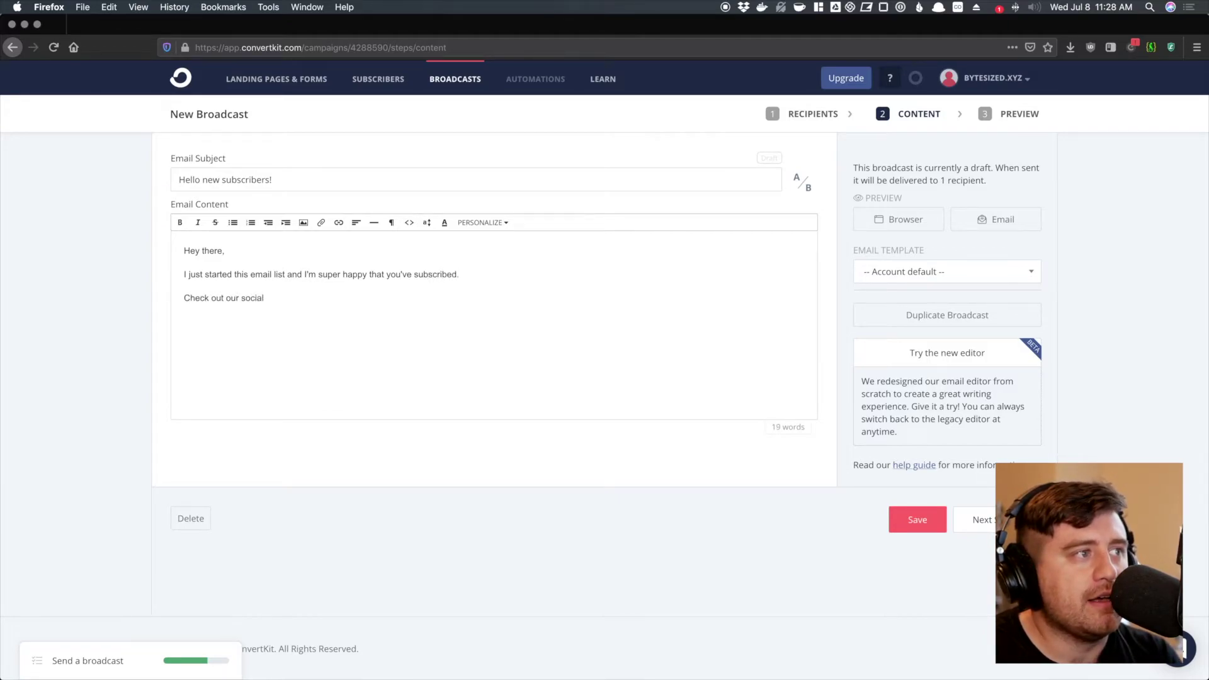
type(" media to learn more abou")
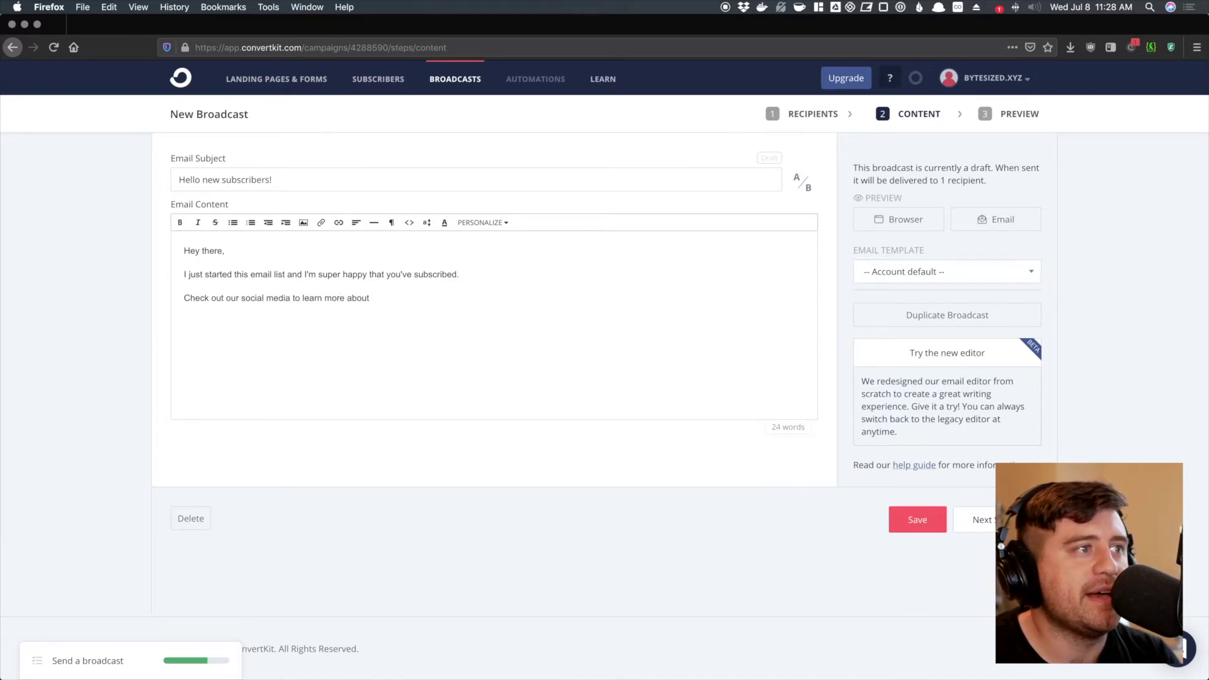
type("t ")
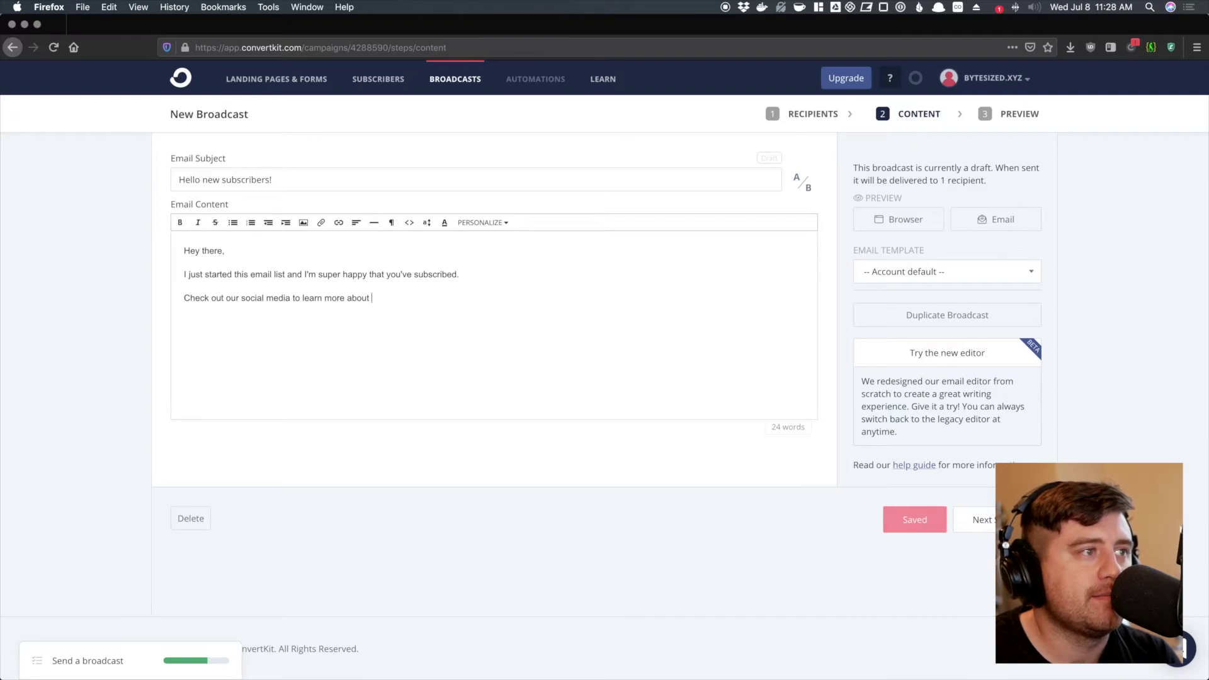
type("what we're up to: ")
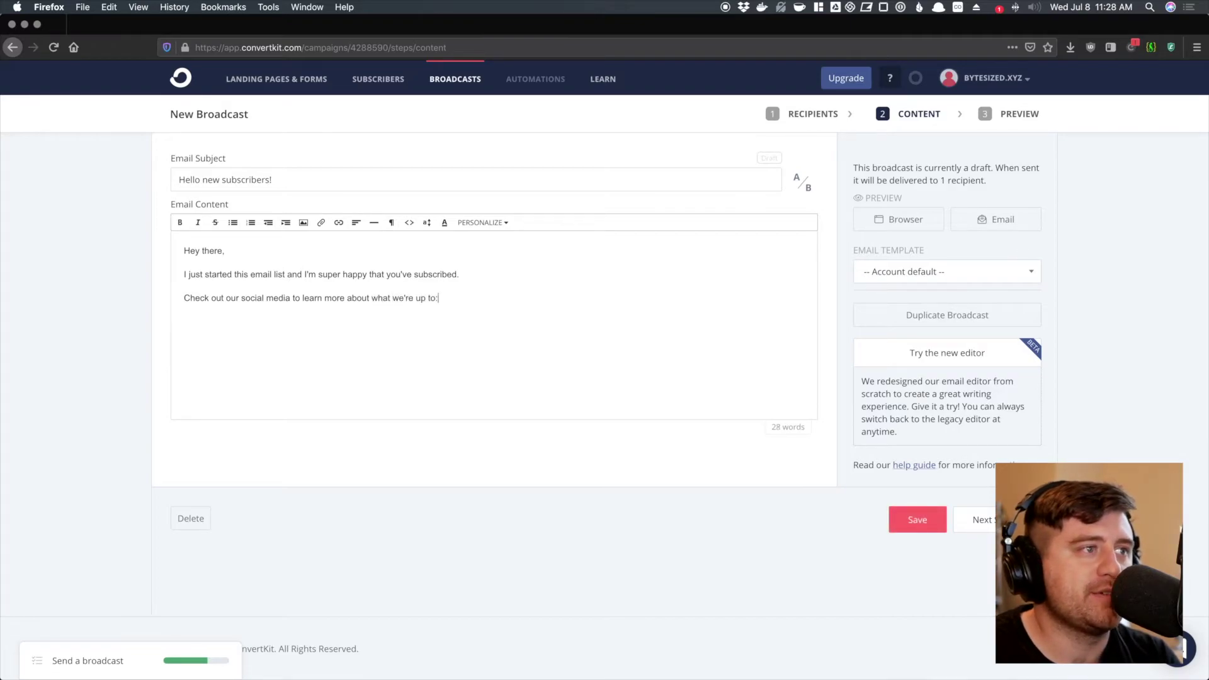
type("https://t")
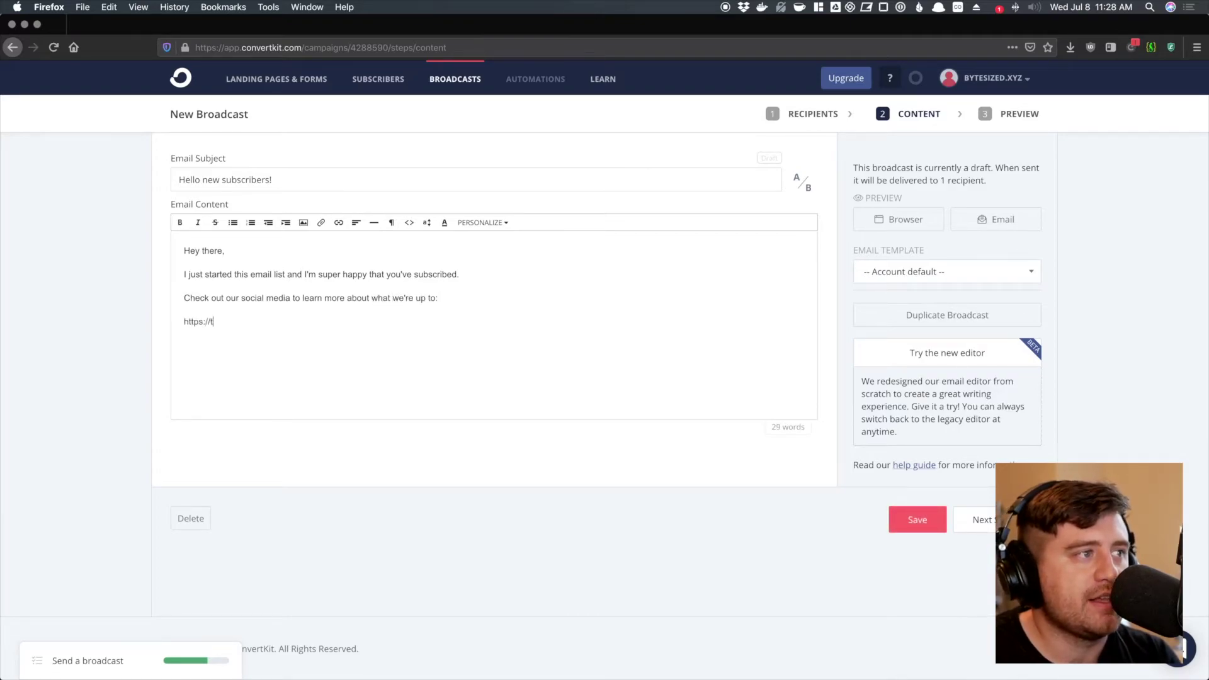
type("witter.com/")
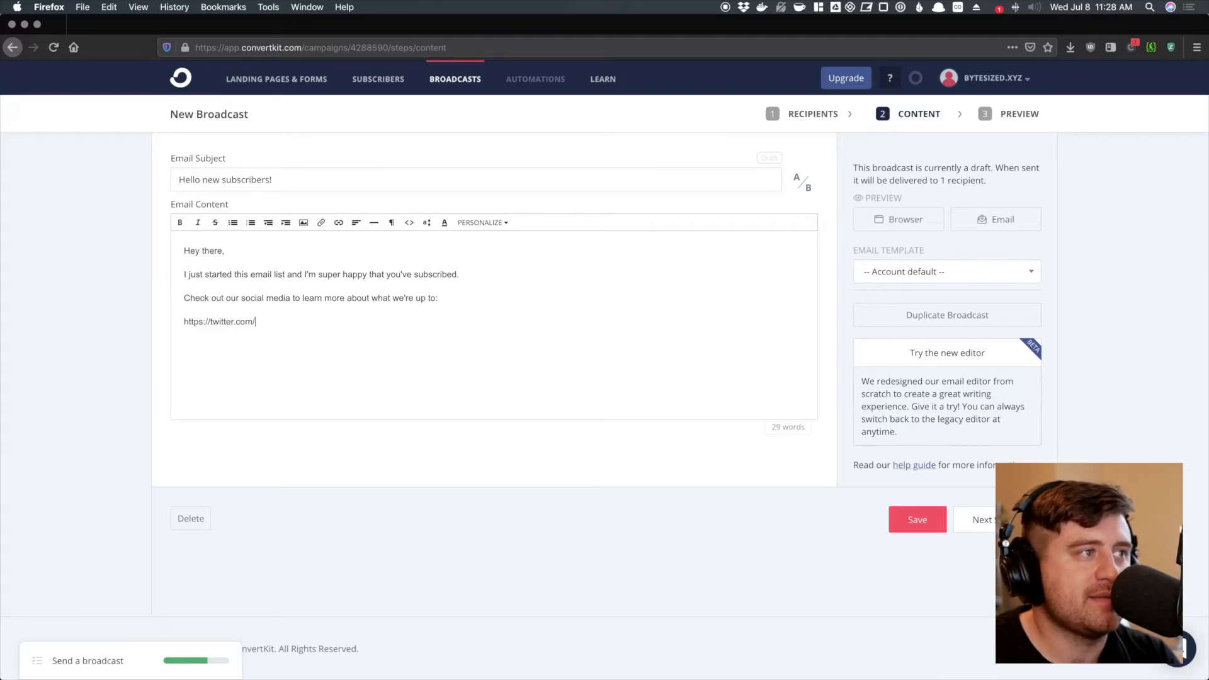
type("mytwitter")
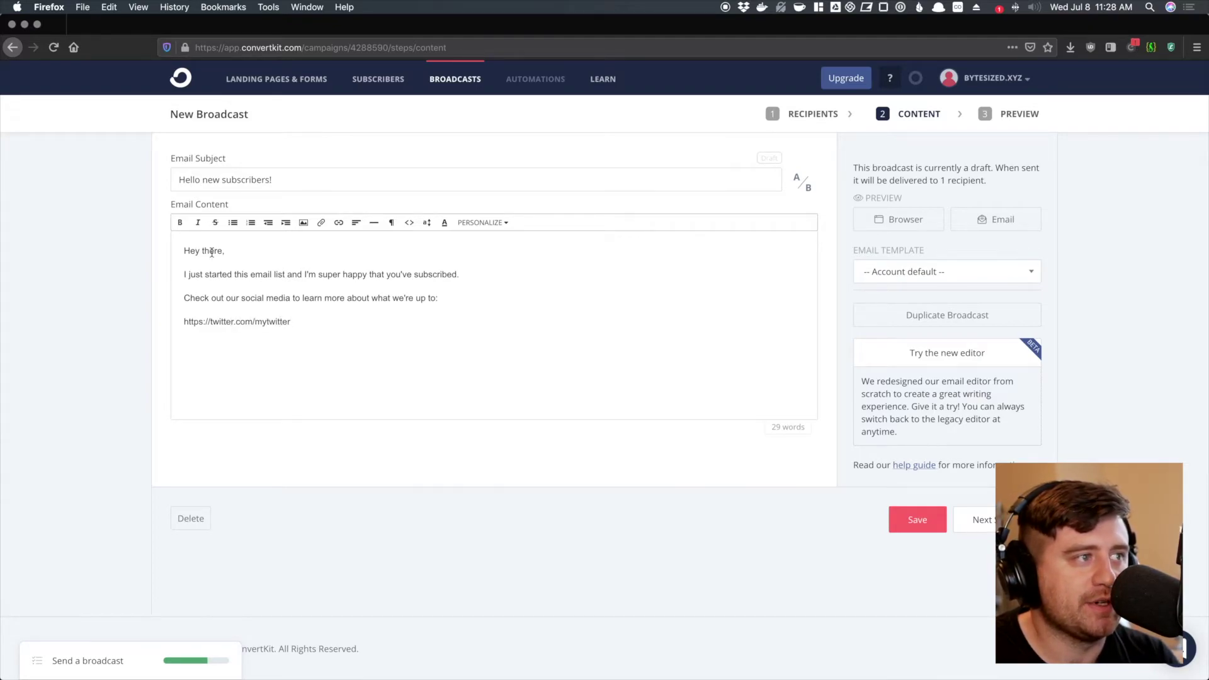
key("Return")
type("Thanks, chat again soon!")
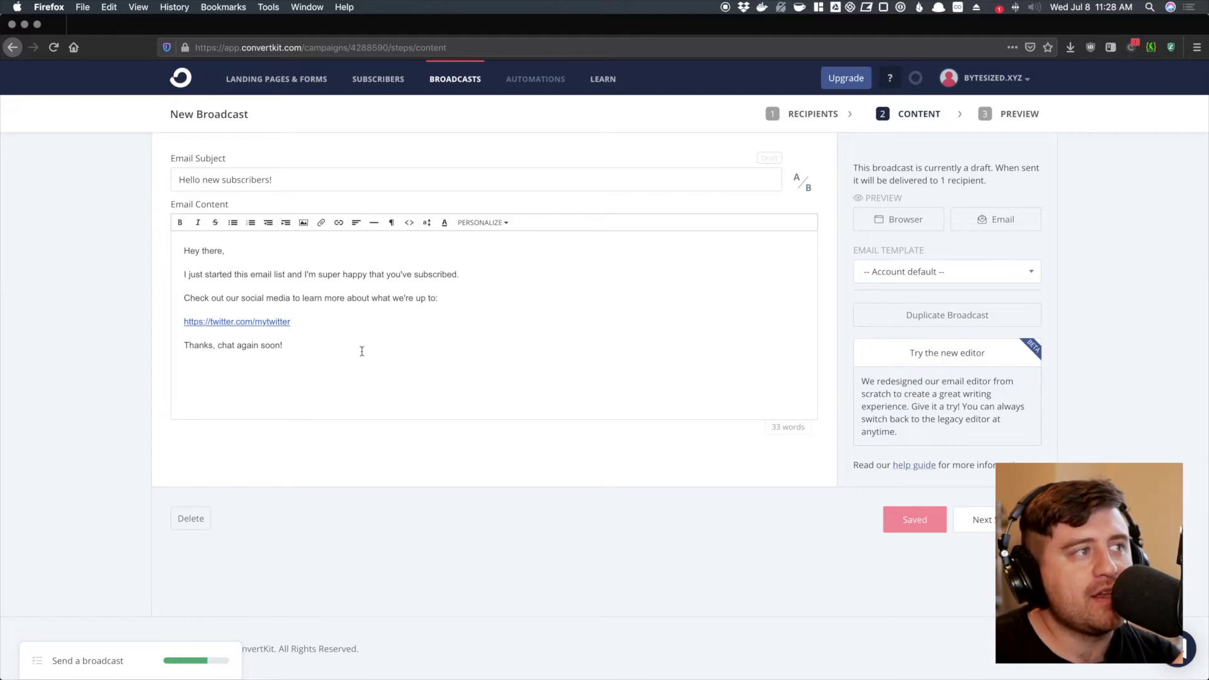
left_click(495, 224)
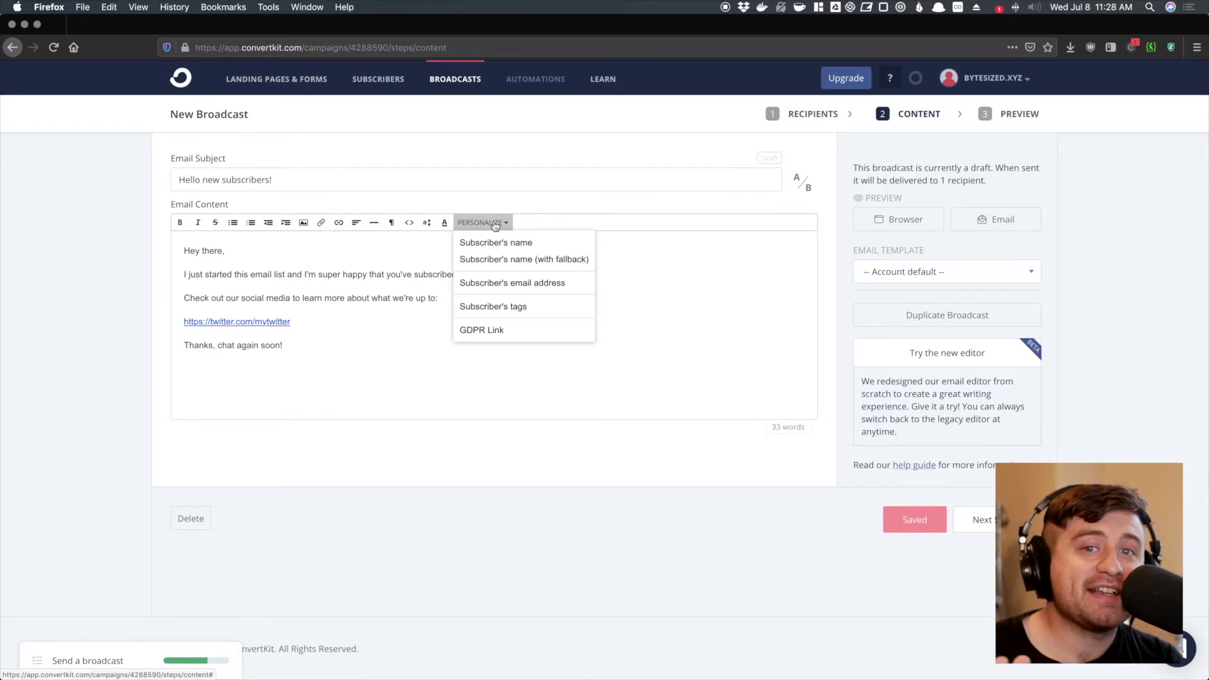
- Replace 'Hey there,' with the Subscriber's name merge tag, falling back to 'Hello,'
left_click(495, 224)
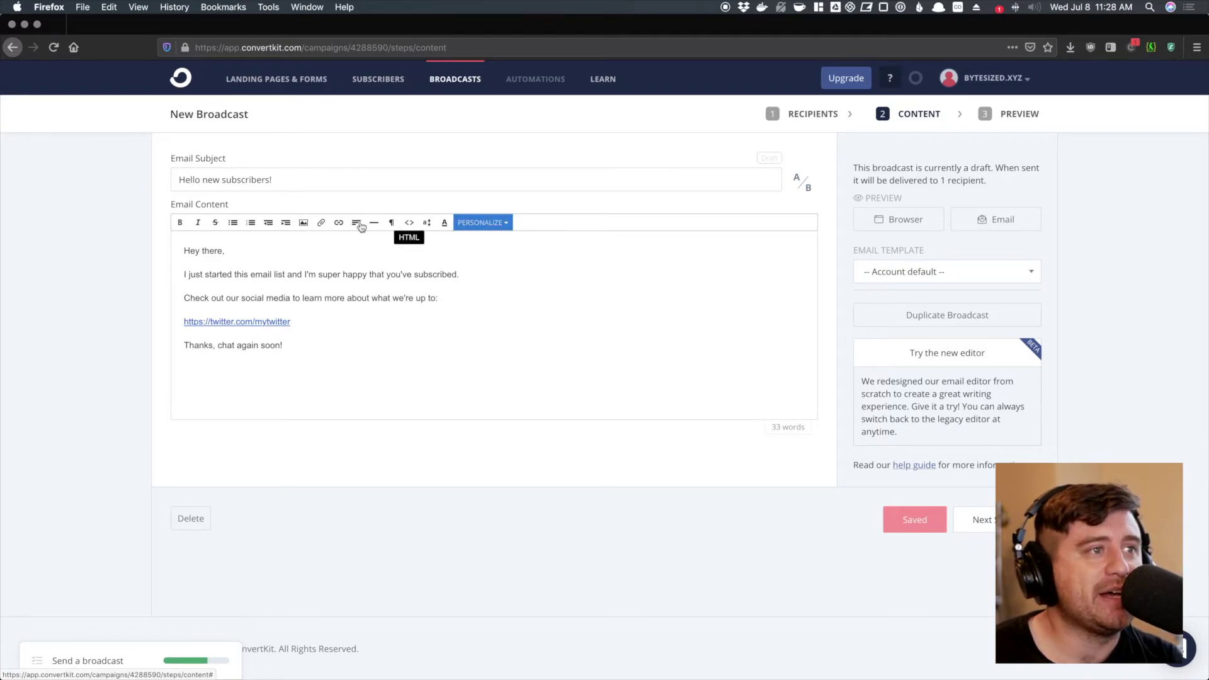
left_click_drag(223, 252, 143, 251)
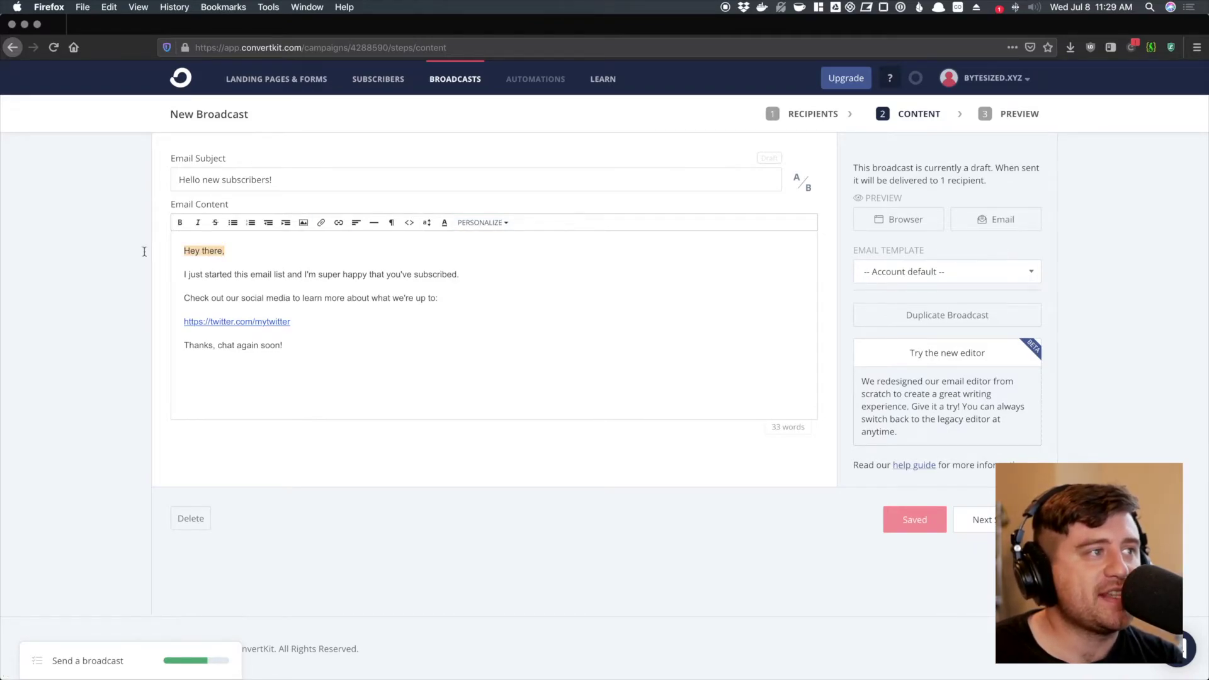
left_click(484, 222)
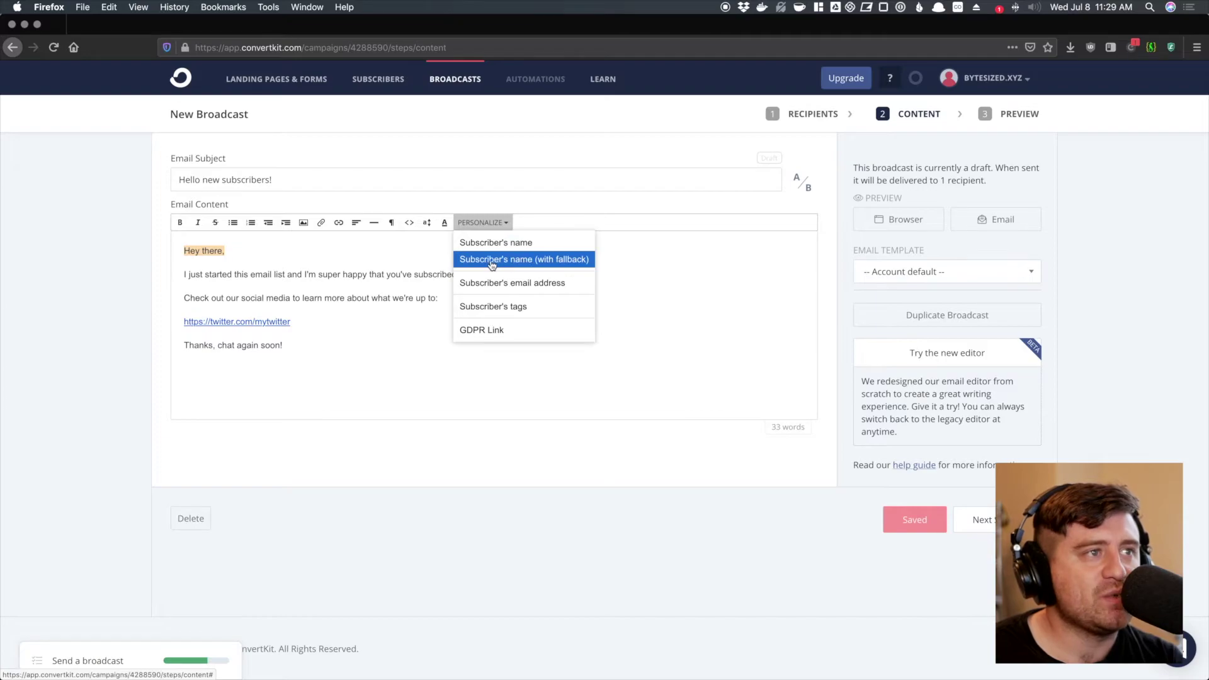
left_click(468, 261)
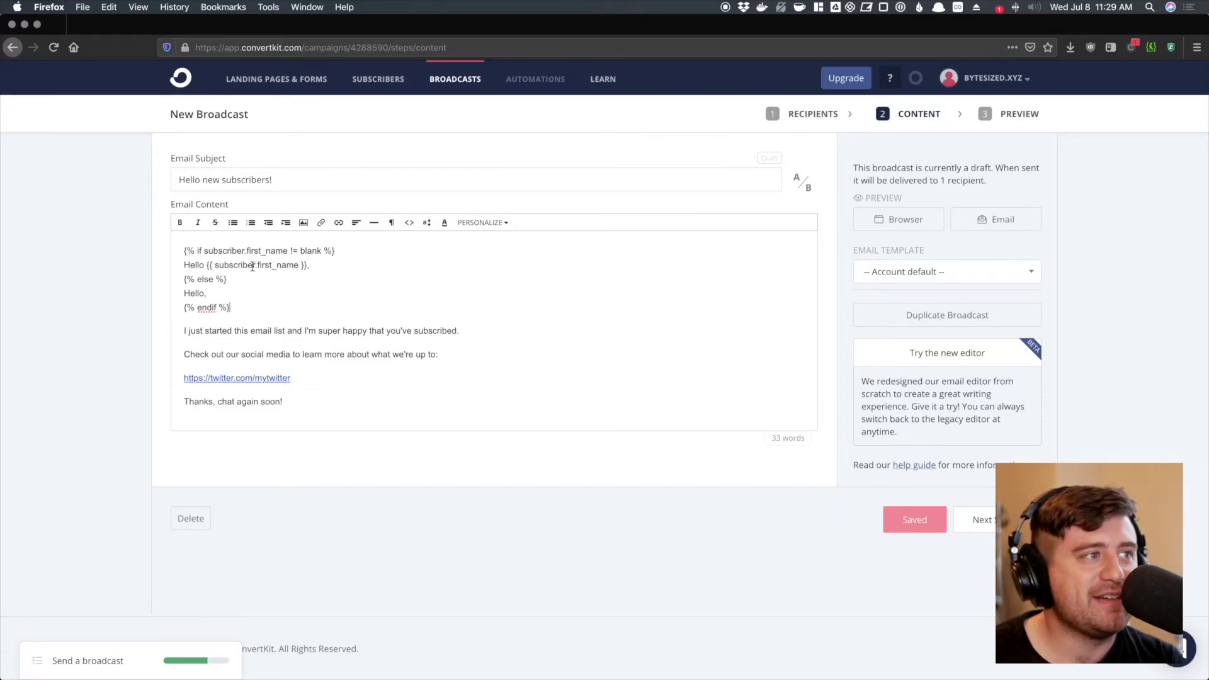
- Review the inserted if/else greeting template and open the draft in the new editor
left_click_drag(182, 251, 334, 251)
left_click(267, 252)
left_click(341, 251)
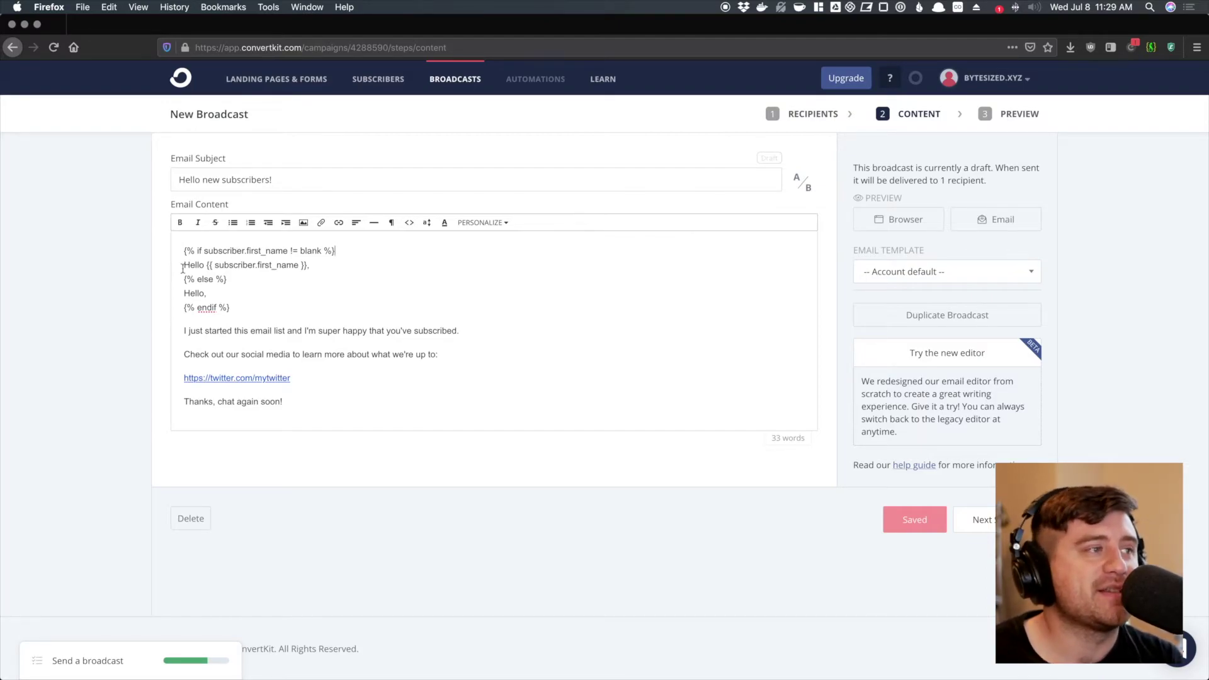
left_click_drag(182, 267, 320, 267)
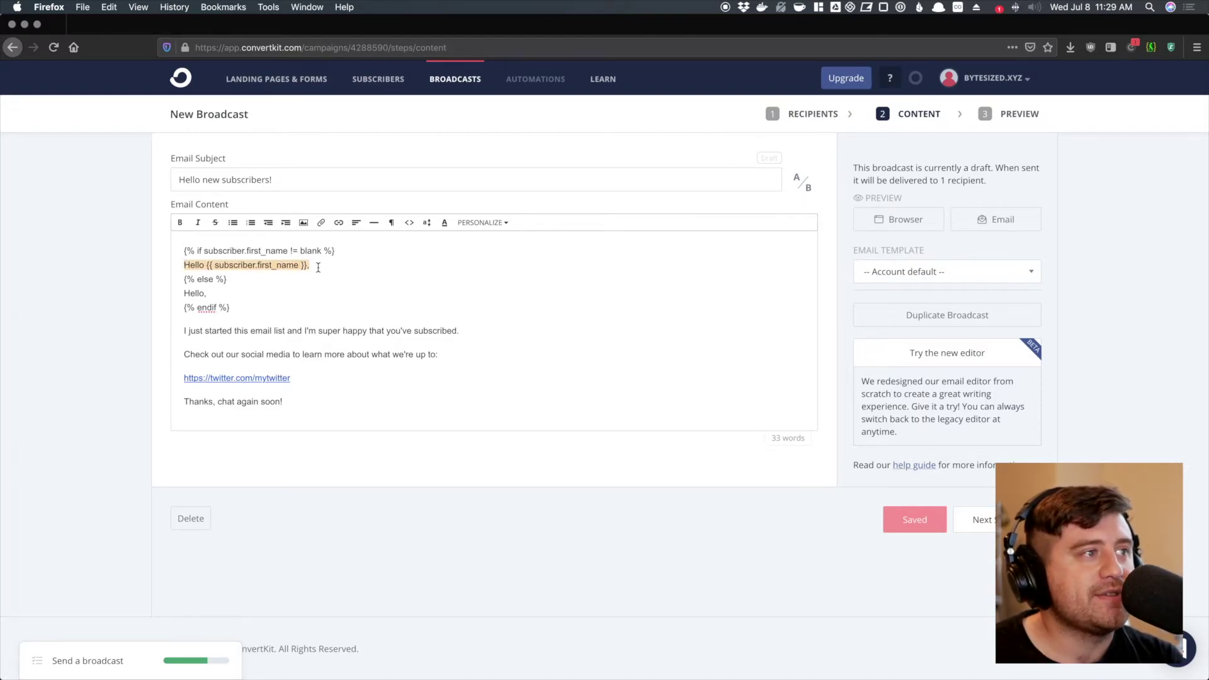
left_click_drag(250, 279, 184, 279)
left_click(199, 291)
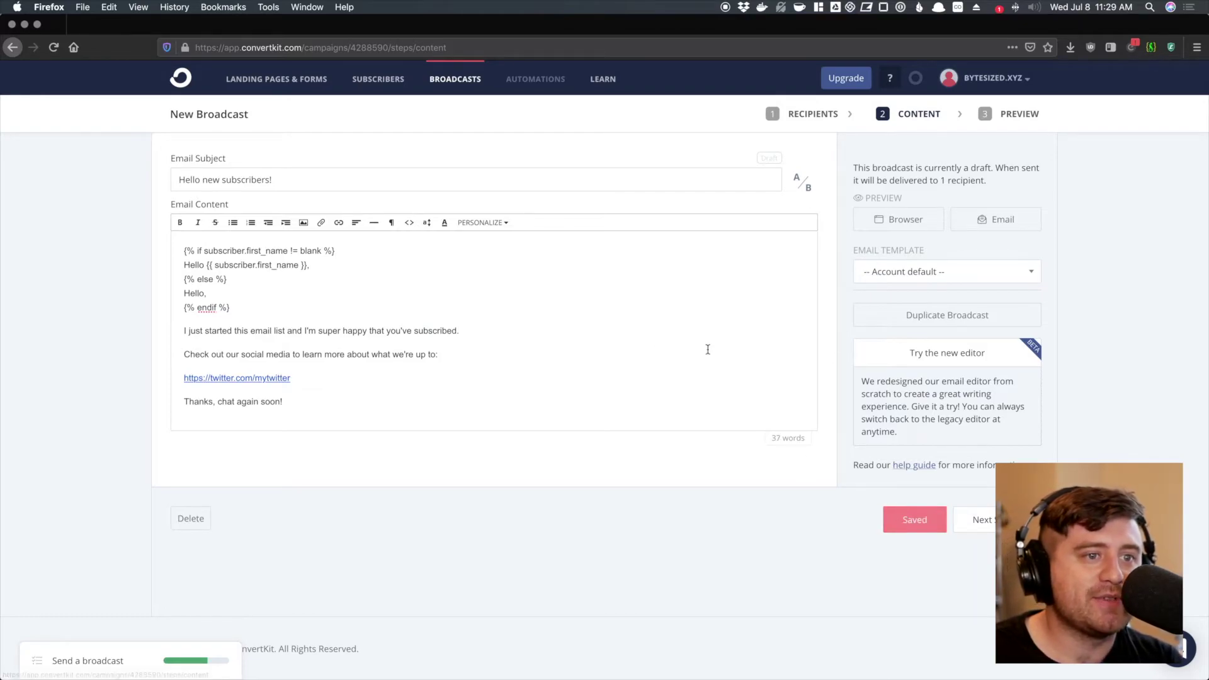
left_click(926, 363)
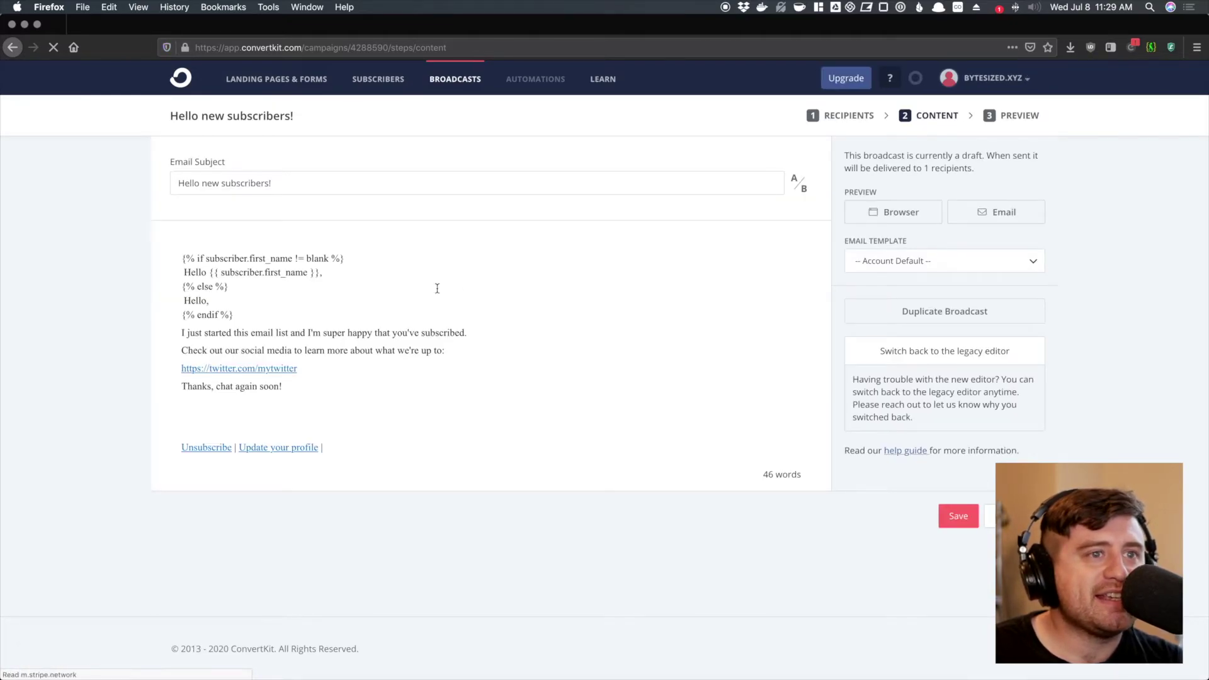
- Explore the draft's blocks and insert menu in the new editor, then return to the legacy editor
left_click(318, 372)
left_click(318, 382)
left_click(211, 259)
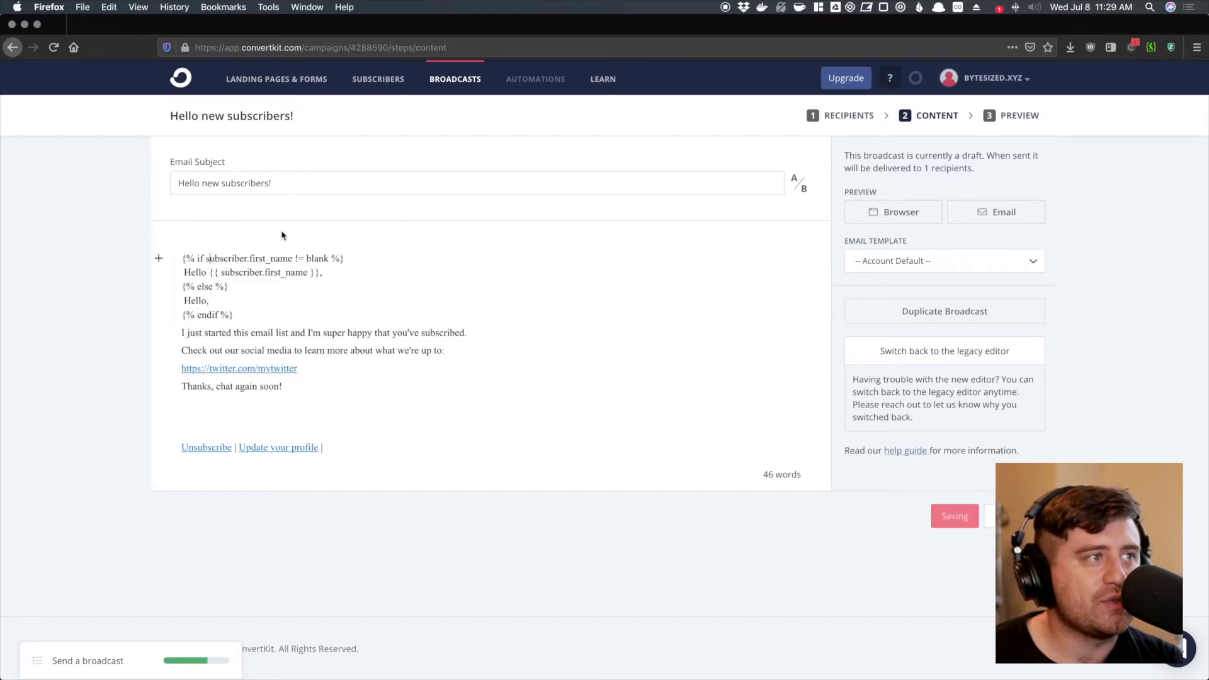
left_click(157, 259)
scroll(185, 325, "down", 5)
scroll(202, 331, "up", 5)
left_click(411, 320)
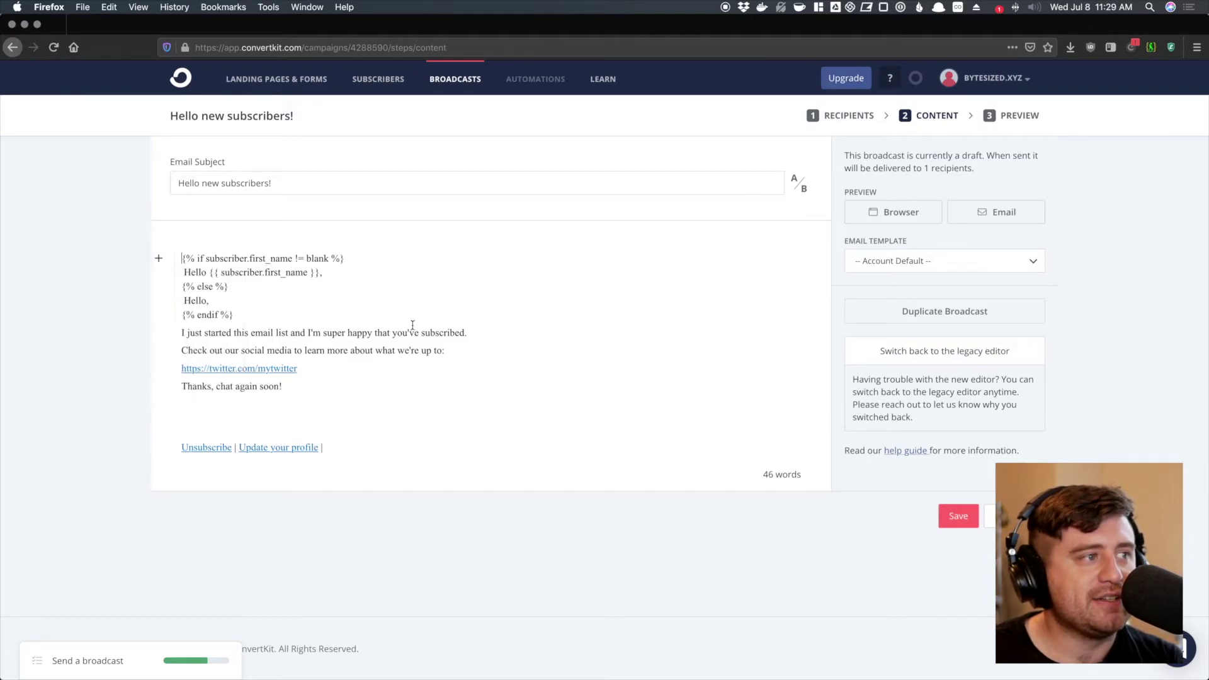
left_click(1004, 365)
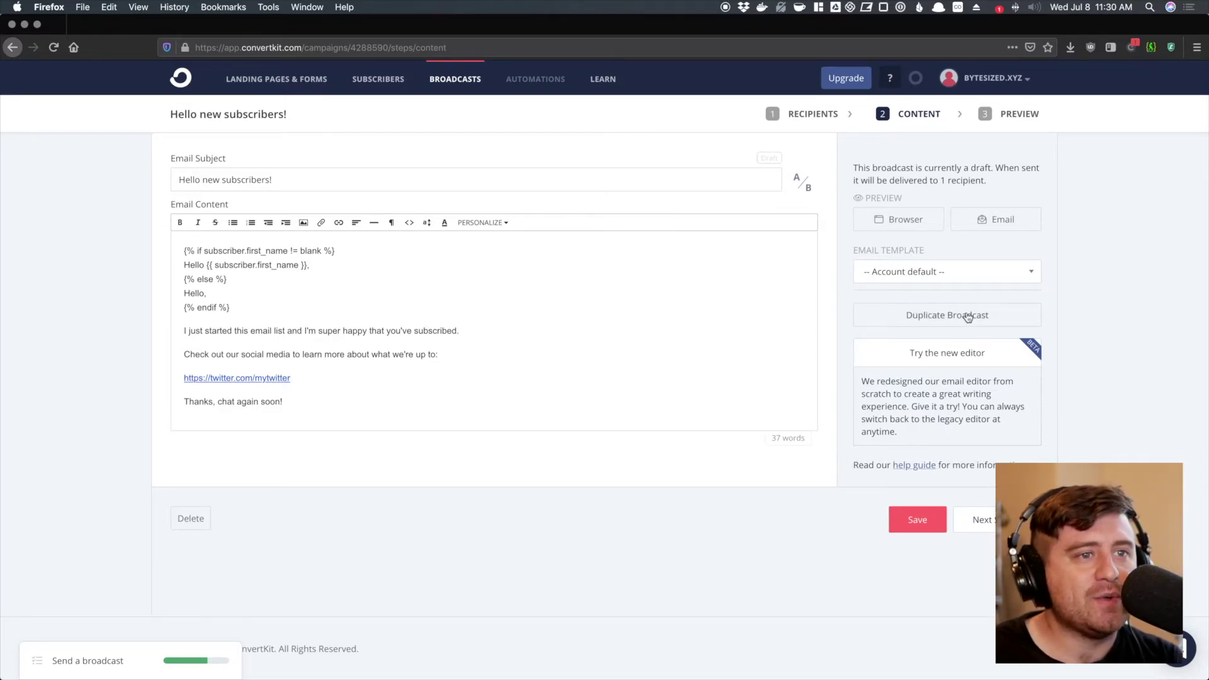
- Save the broadcast draft and view its rendered preview in a browser window
left_click(911, 518)
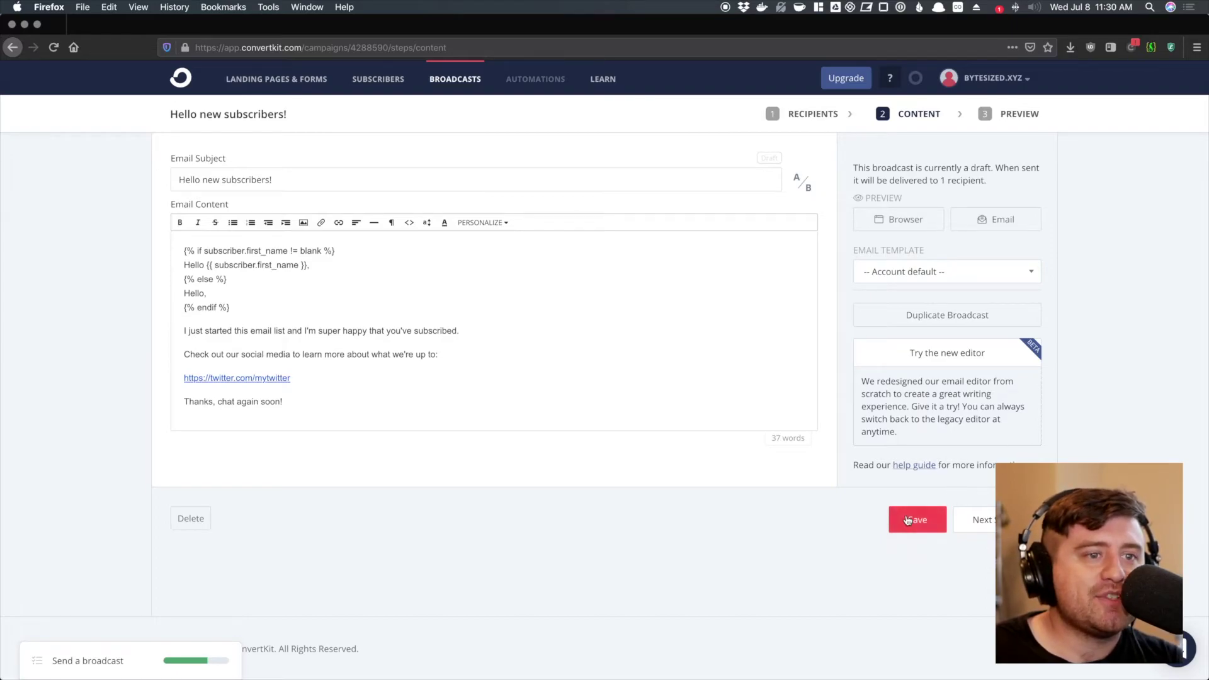
left_click(902, 222)
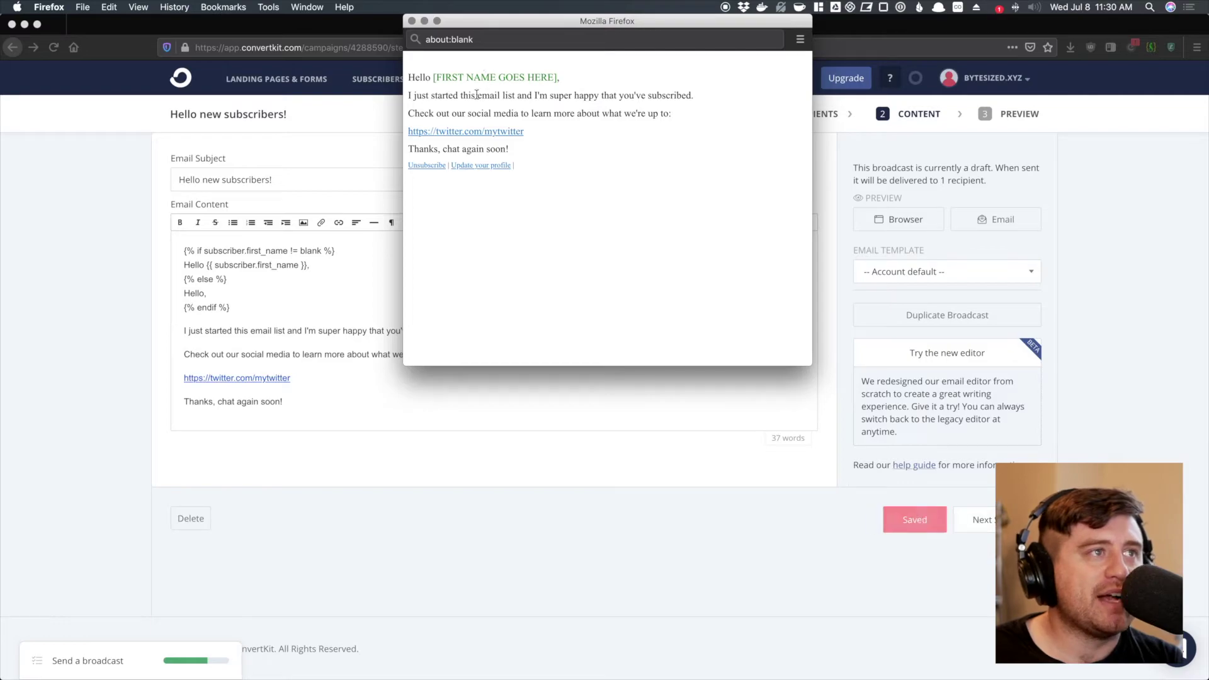
left_click_drag(408, 75, 575, 144)
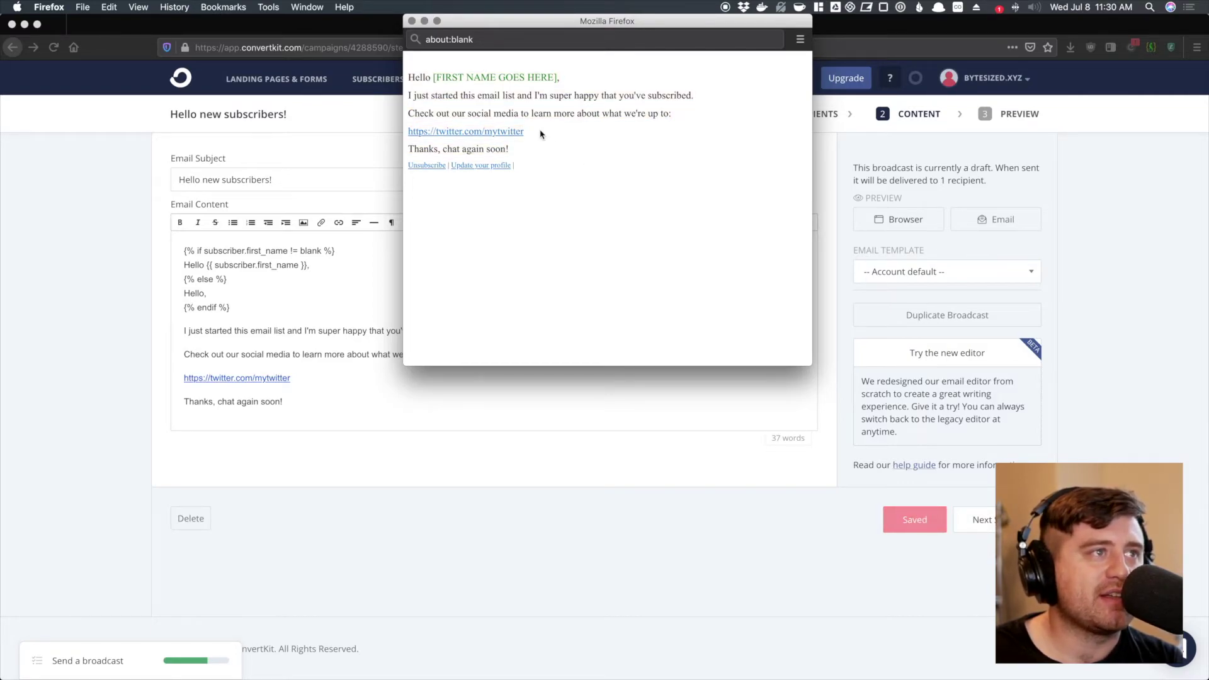
left_click(412, 21)
- Cancel sending a preview e-mail and enable subject A/B testing with an empty B line
left_click(1011, 226)
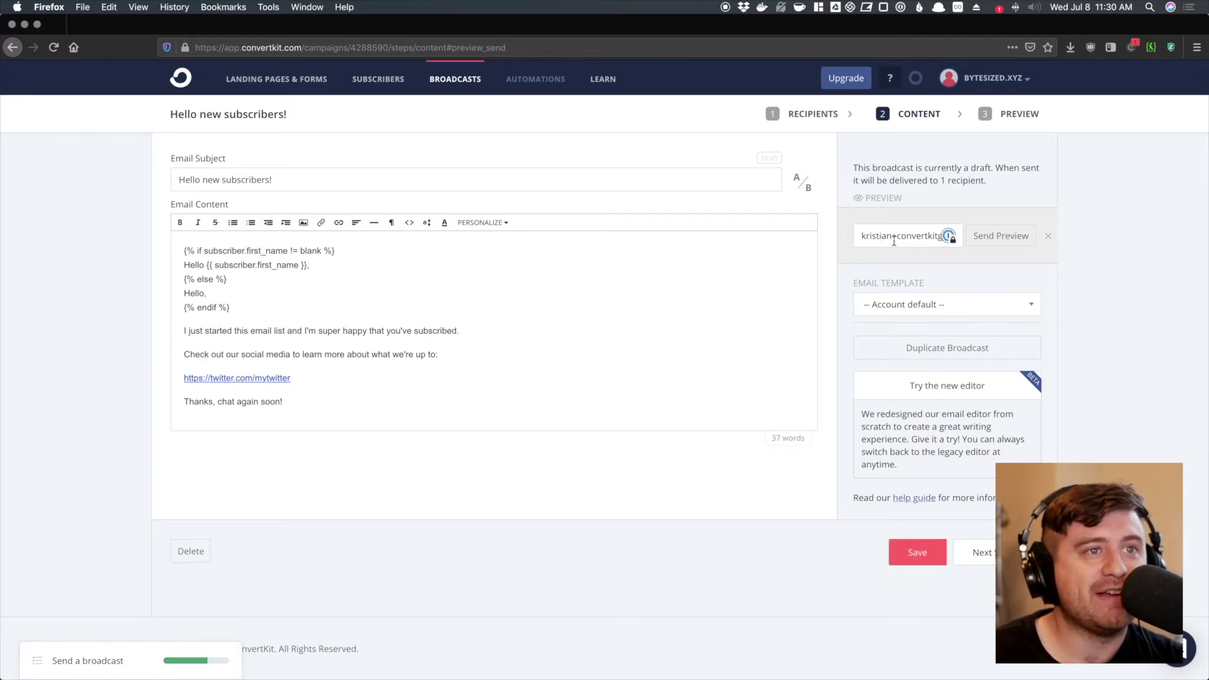
left_click_drag(897, 240, 949, 246)
left_click(921, 239)
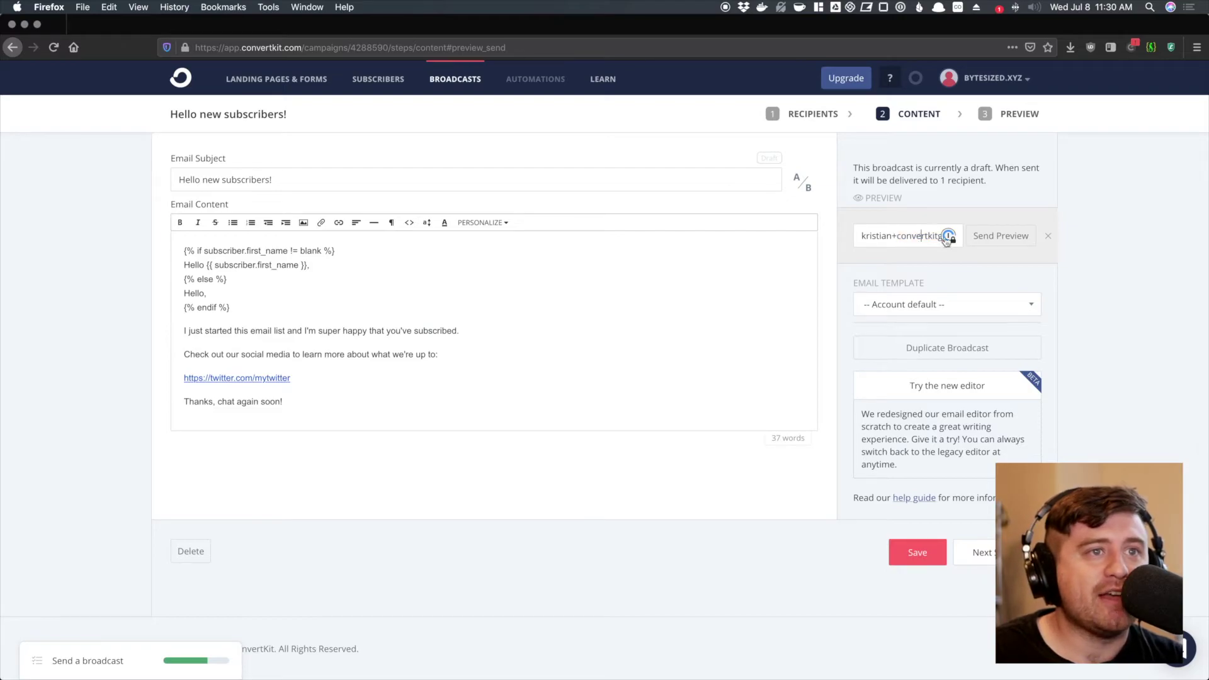
left_click(1050, 238)
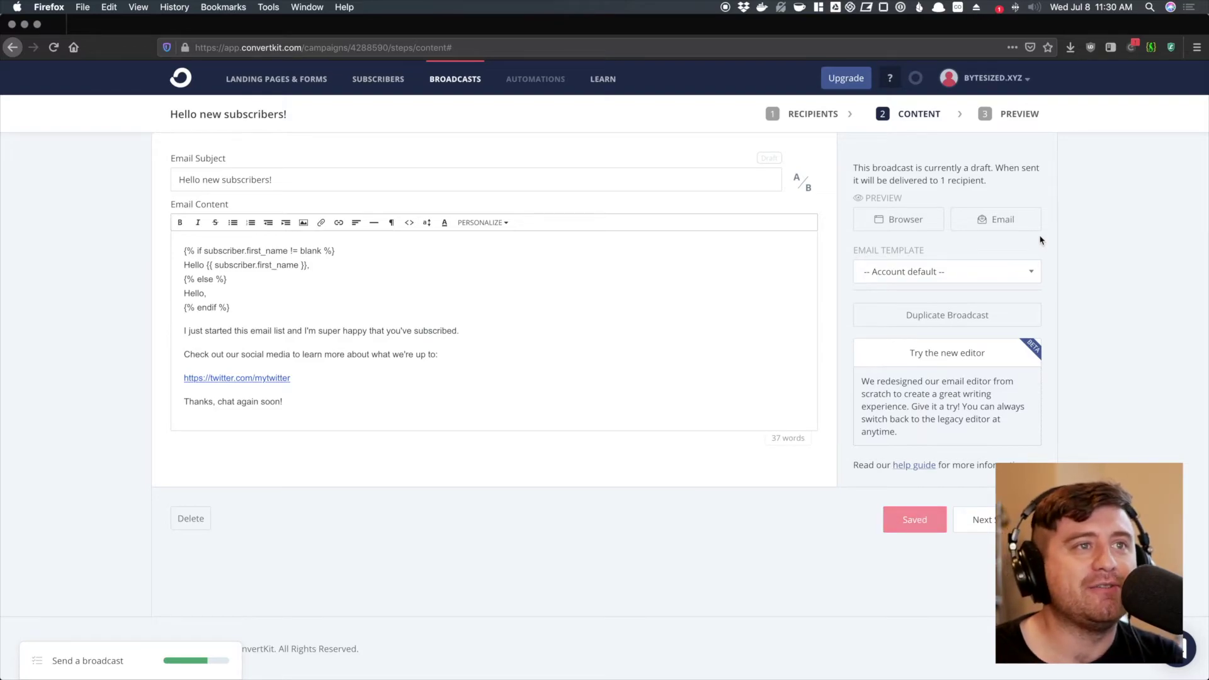
left_click(802, 183)
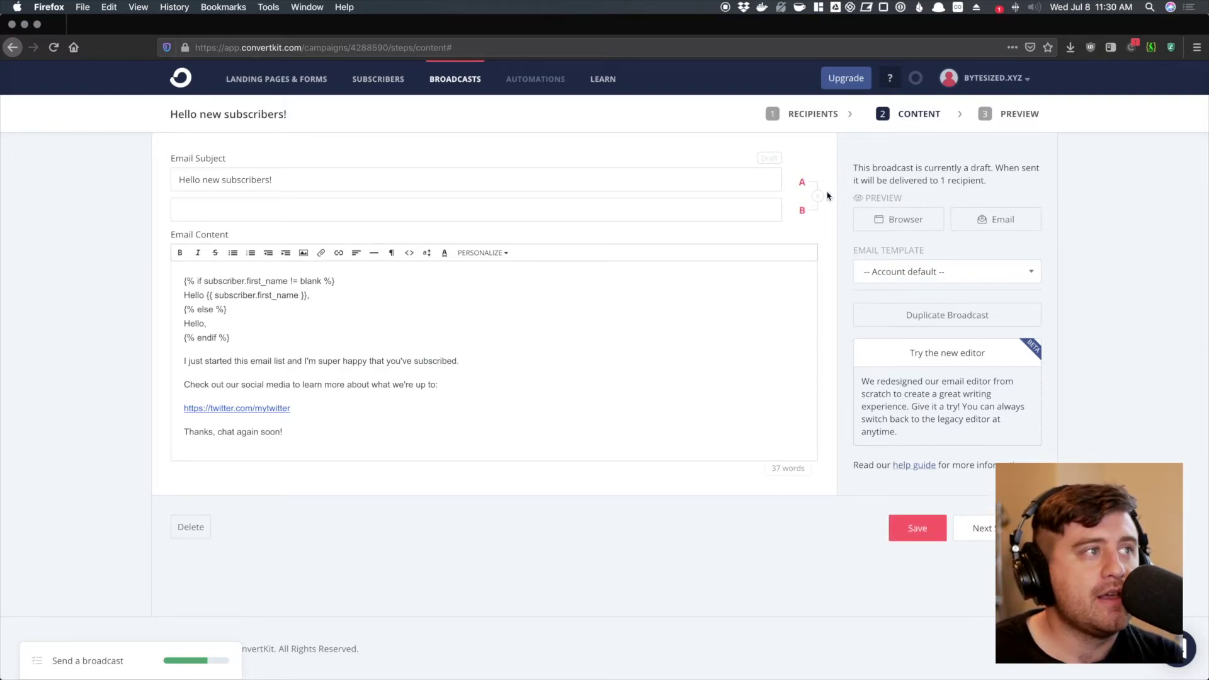
- Re-add the B subject variant and copy subject A's wording into it
left_click(817, 195)
left_click(803, 182)
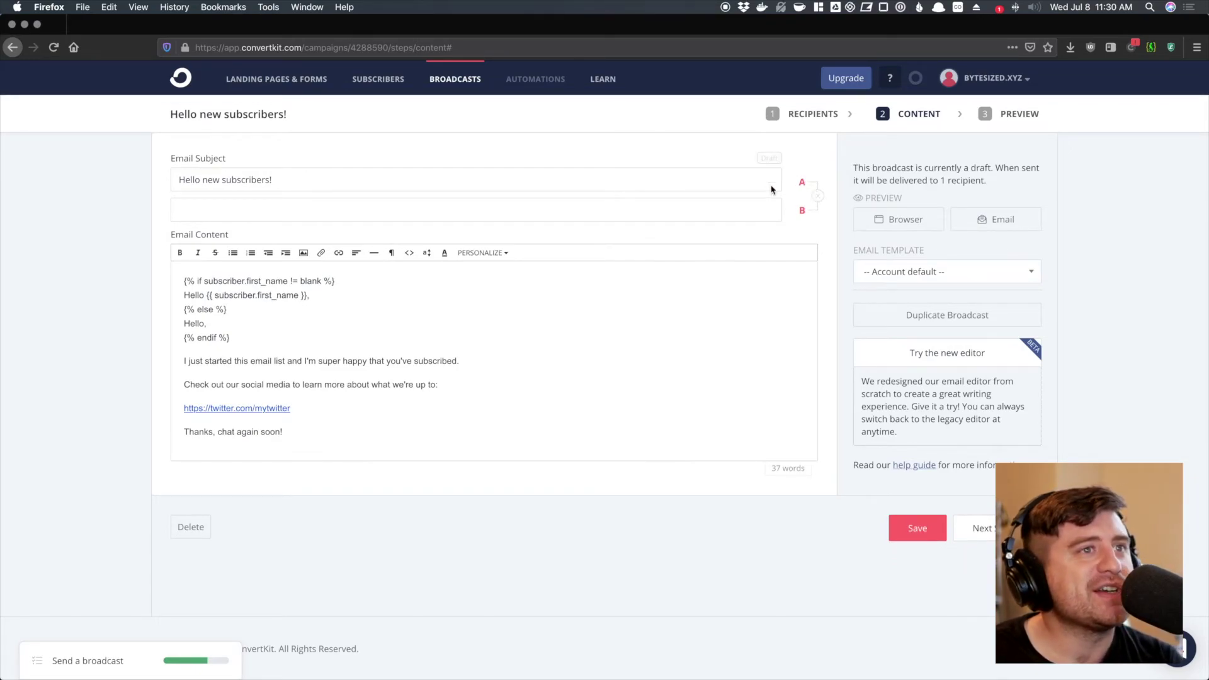
left_click(189, 180)
key("super+a")
key("super+c")
left_click(213, 203)
key("super+v")
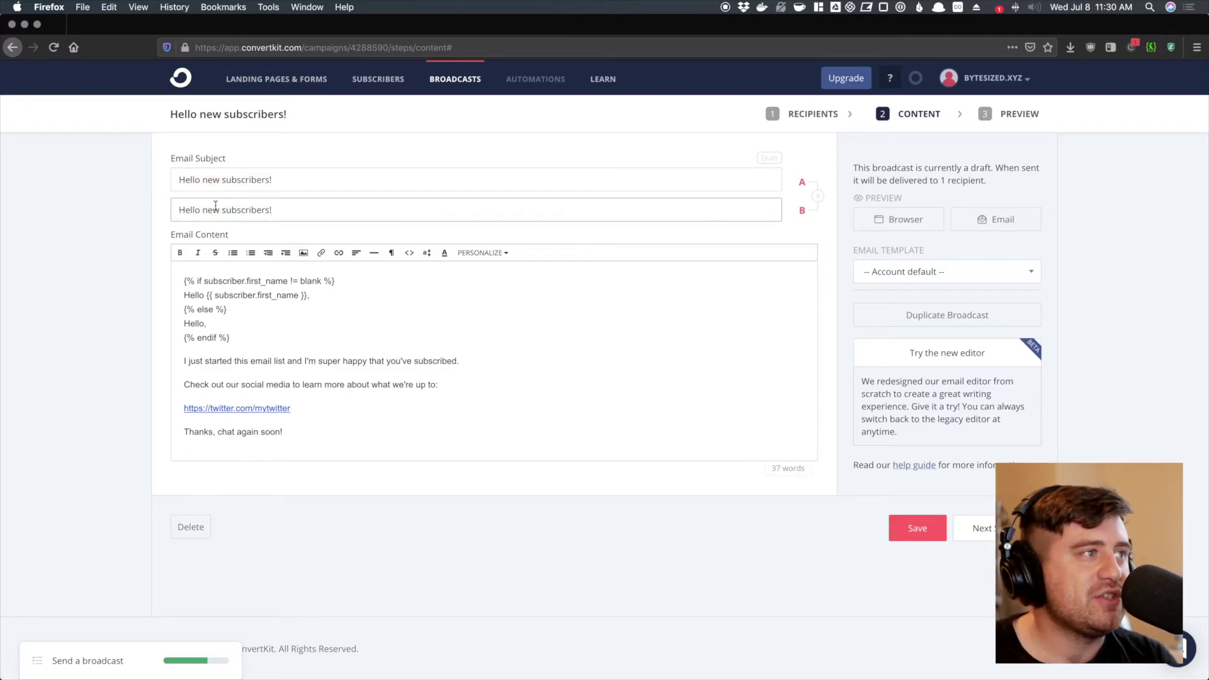
- Change subject B to 'New subscribers, what you need to know 👇' and continue to Preview
key("super+a")
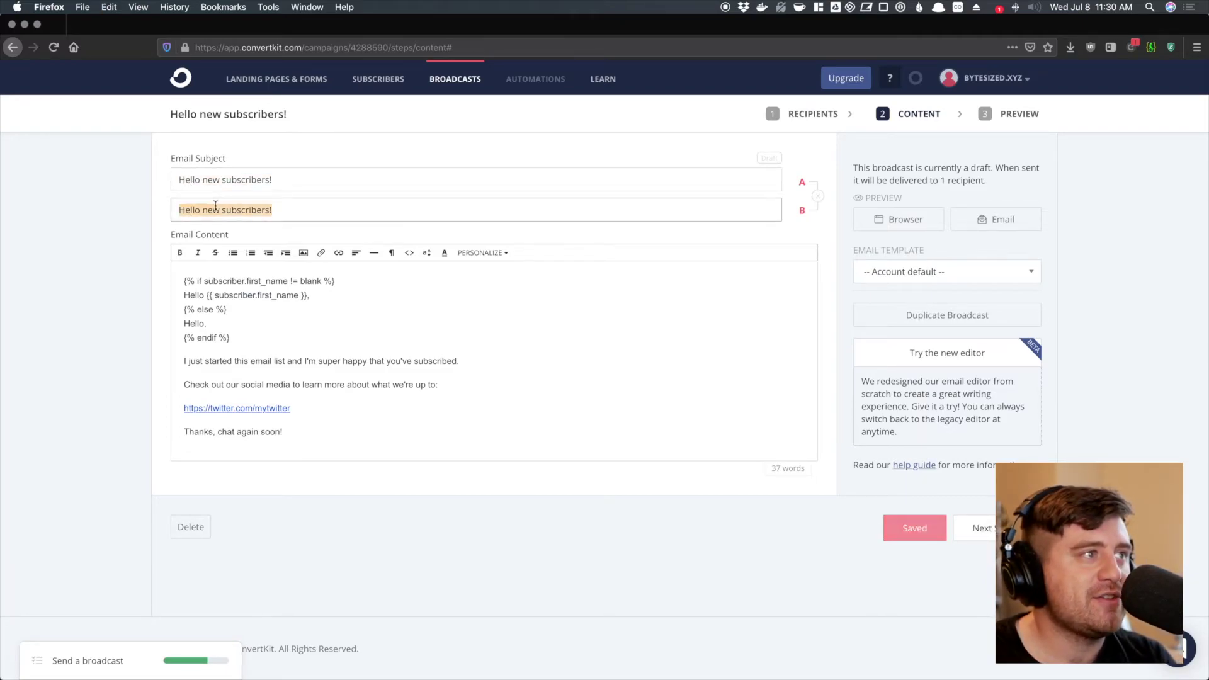
type("New subscri")
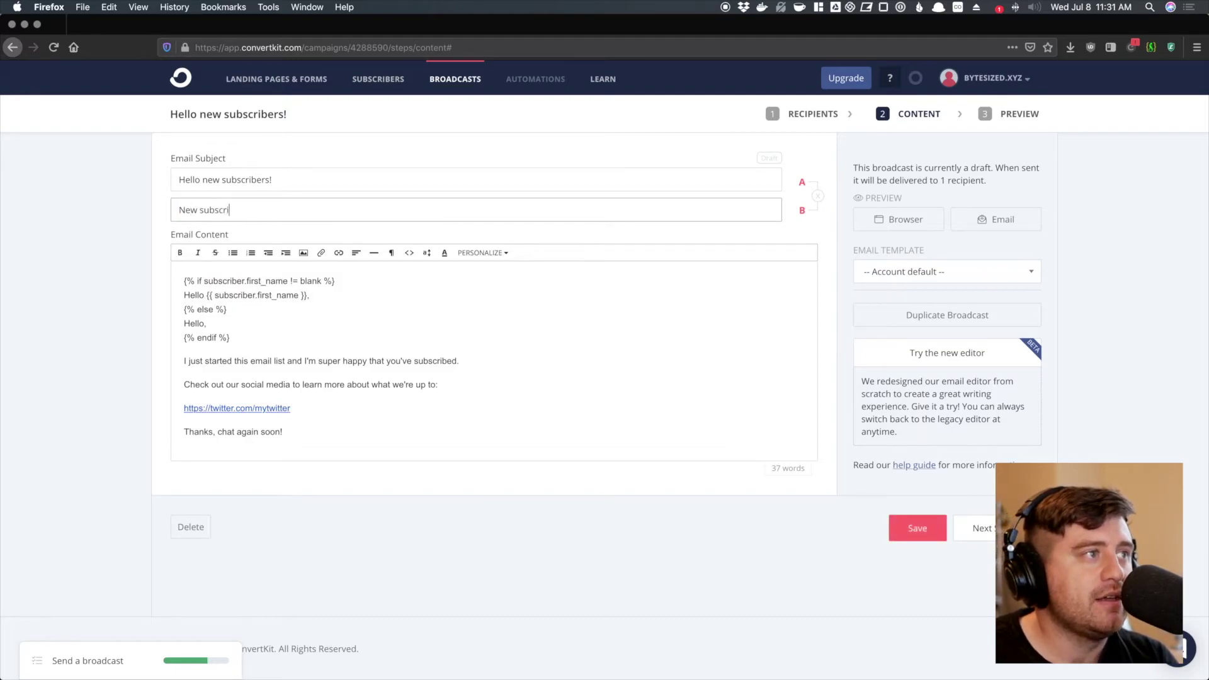
type("bers, what you ")
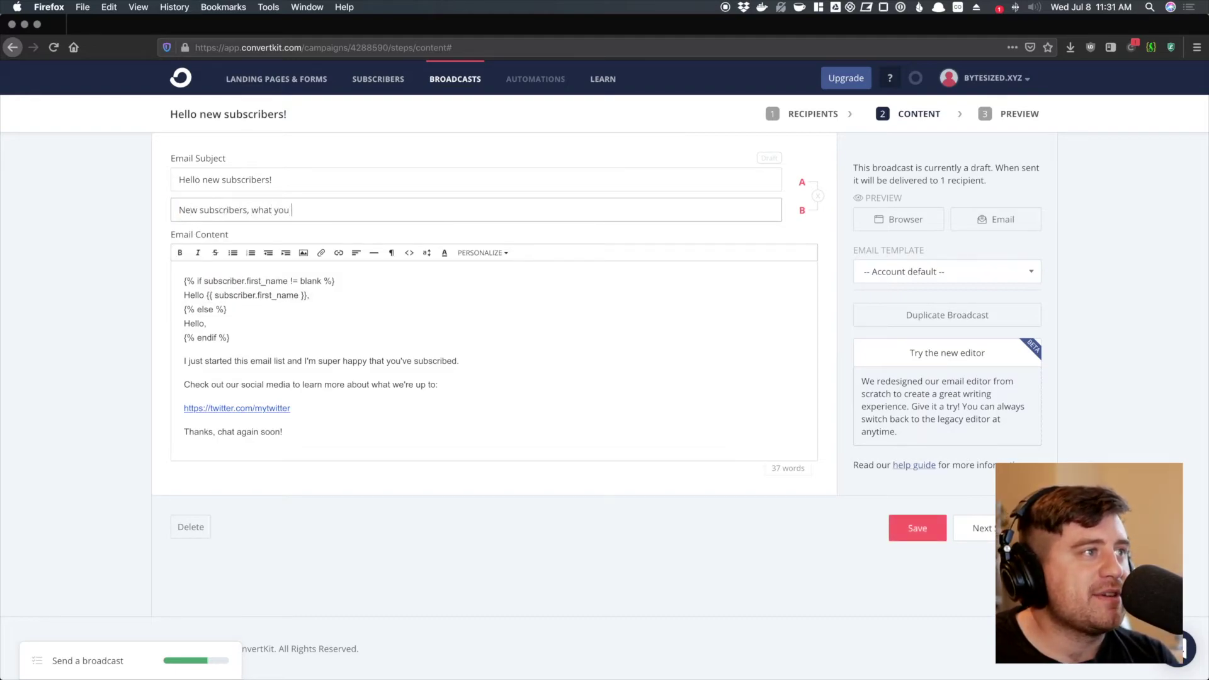
type("need to know")
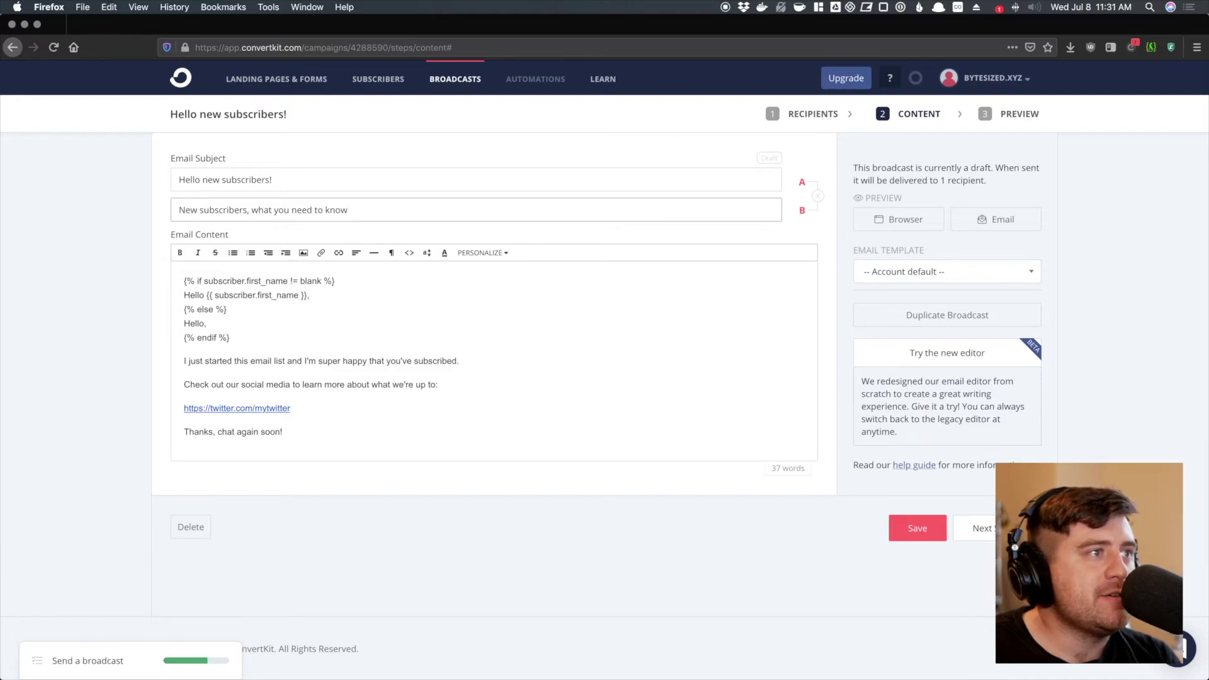
key("ctrl+super+space")
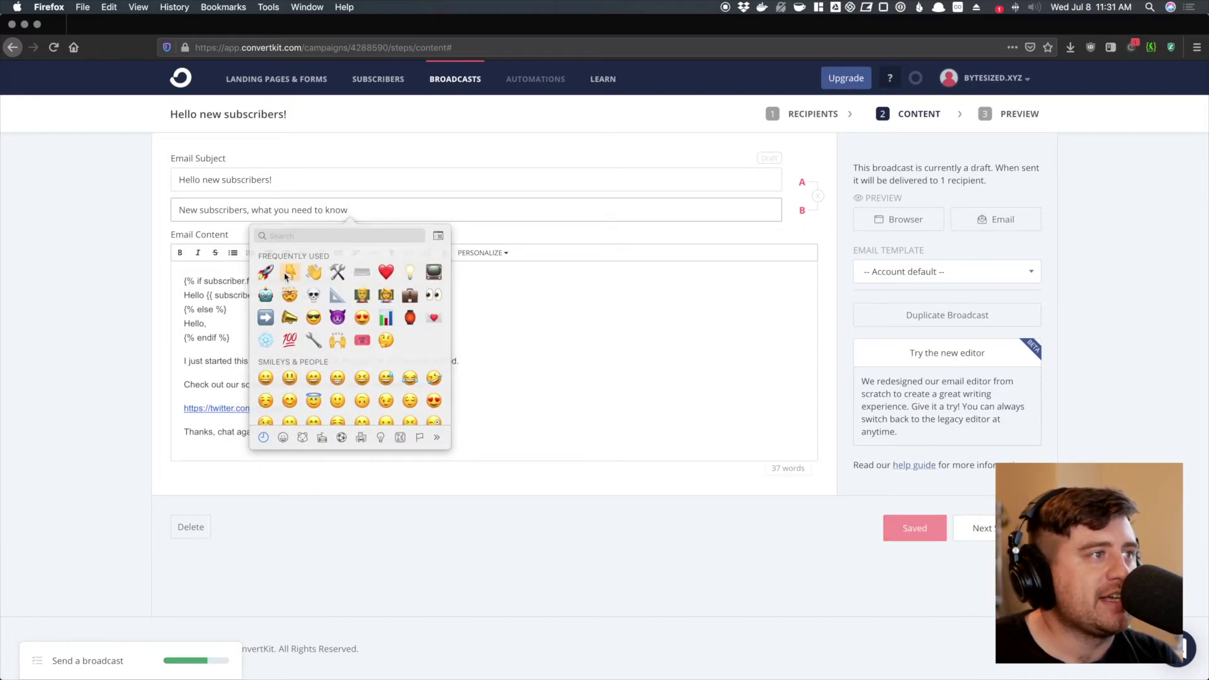
left_click(289, 272)
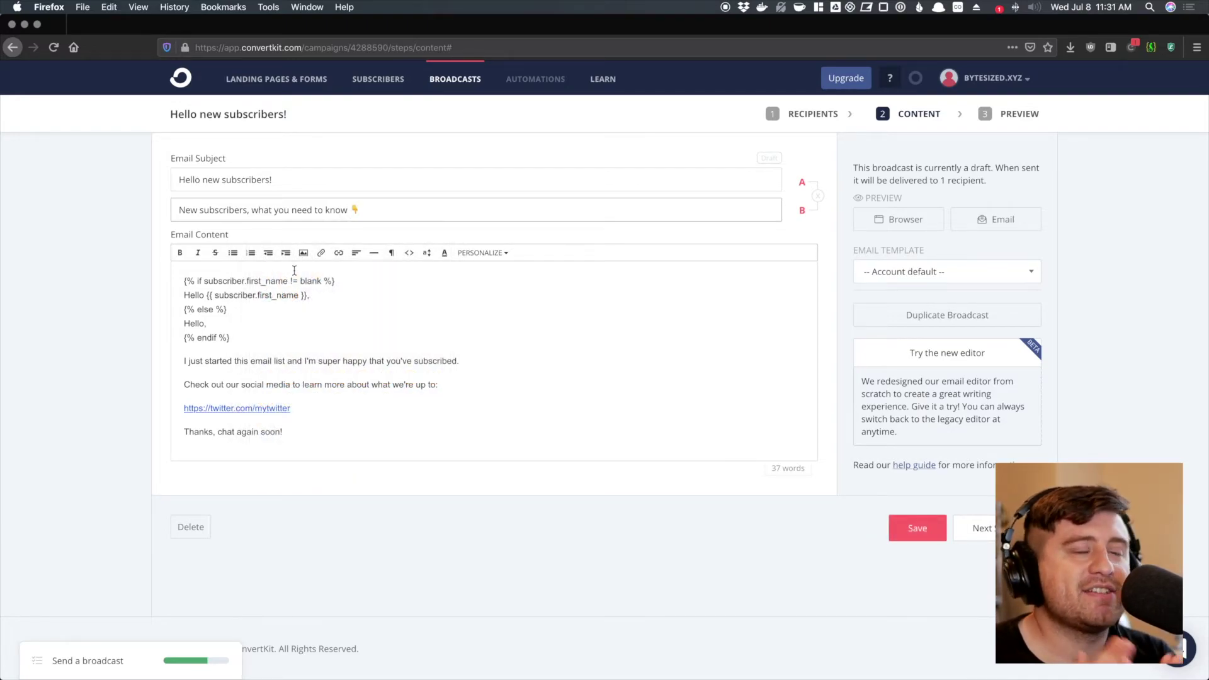
left_click(131, 302)
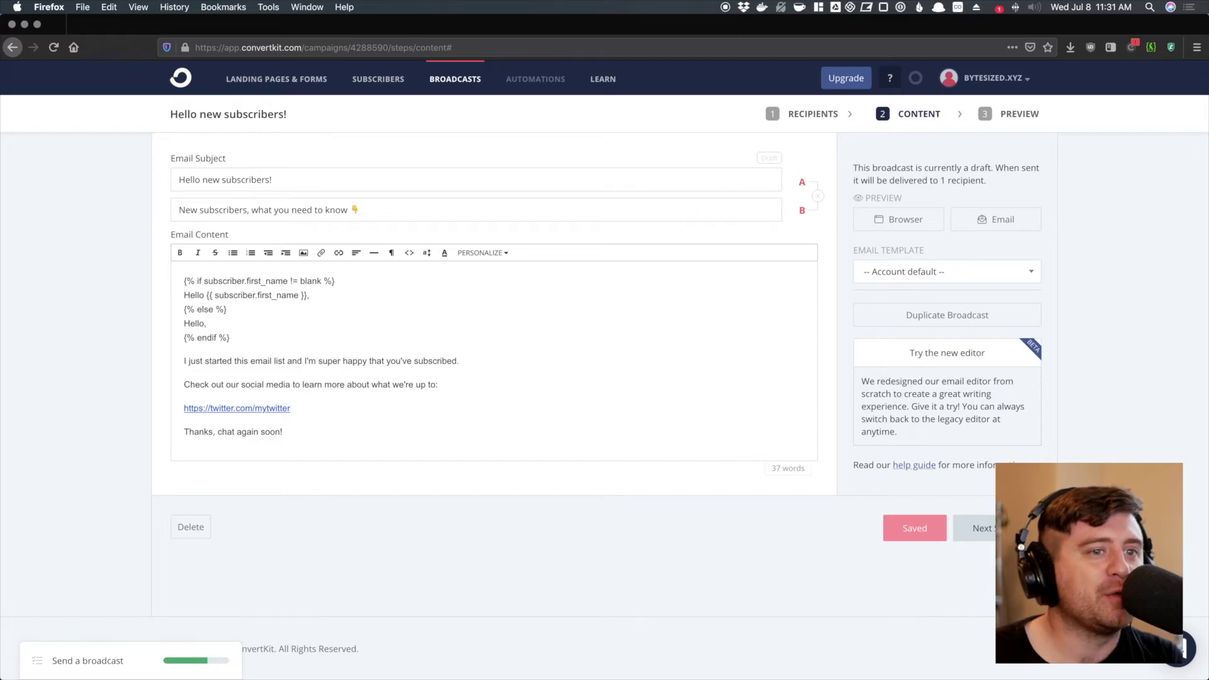
left_click(975, 528)
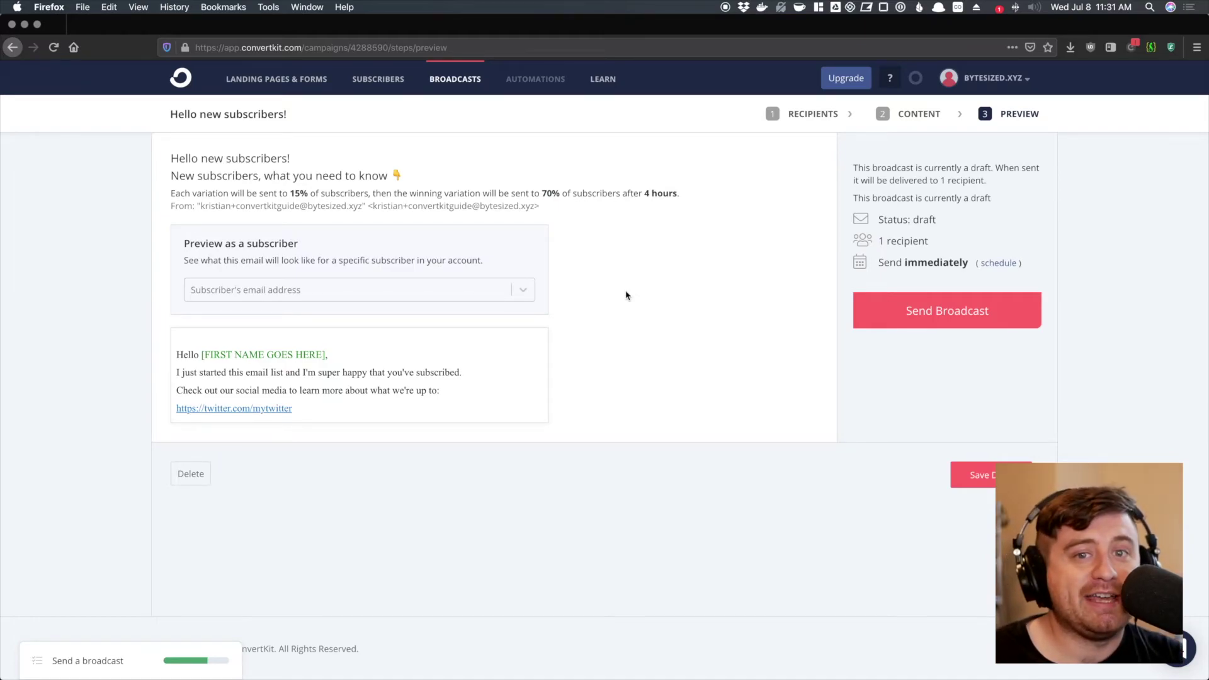
- Review both subject lines, the 15% split and the 70% after 4 hours winner rule
left_click_drag(172, 158, 386, 183)
left_click(424, 188)
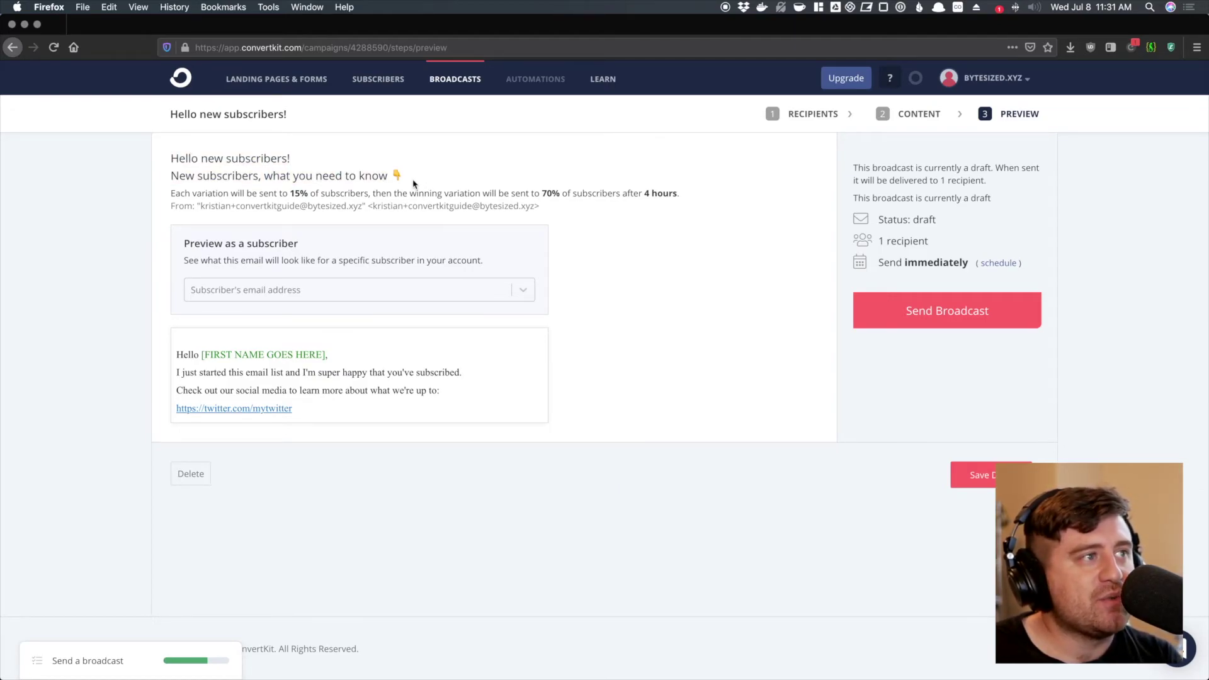
left_click_drag(172, 194, 368, 195)
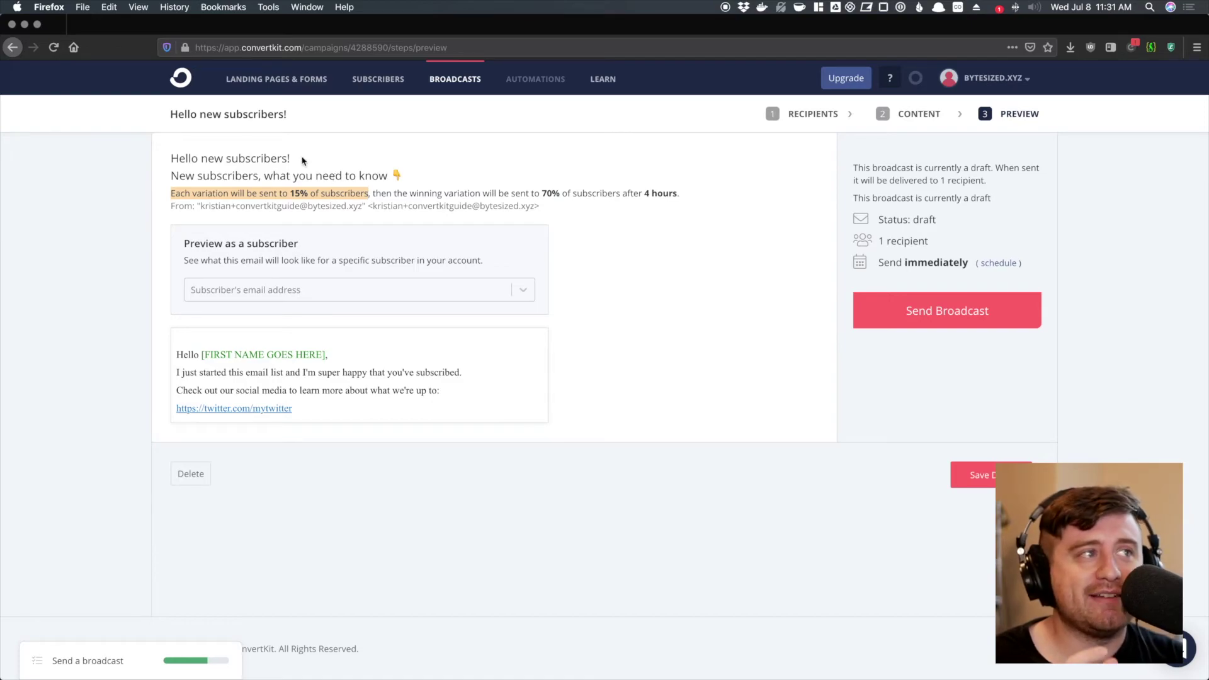
triple_click(271, 159)
left_click(276, 184)
triple_click(271, 177)
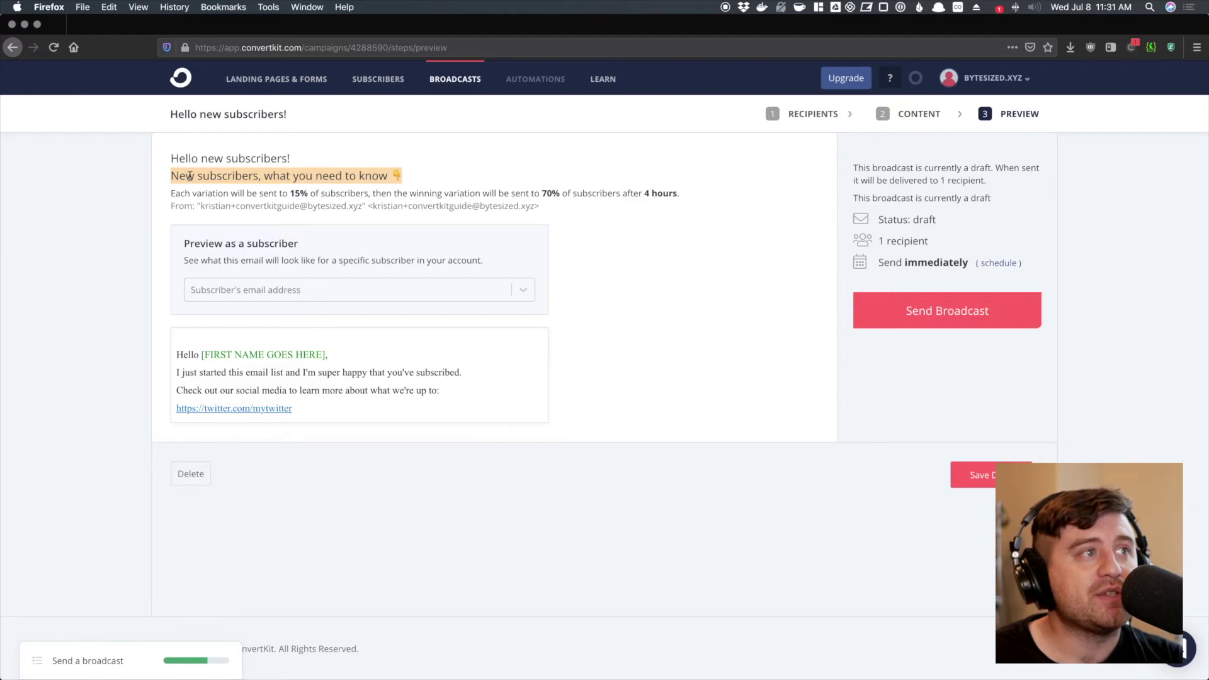
left_click(314, 184)
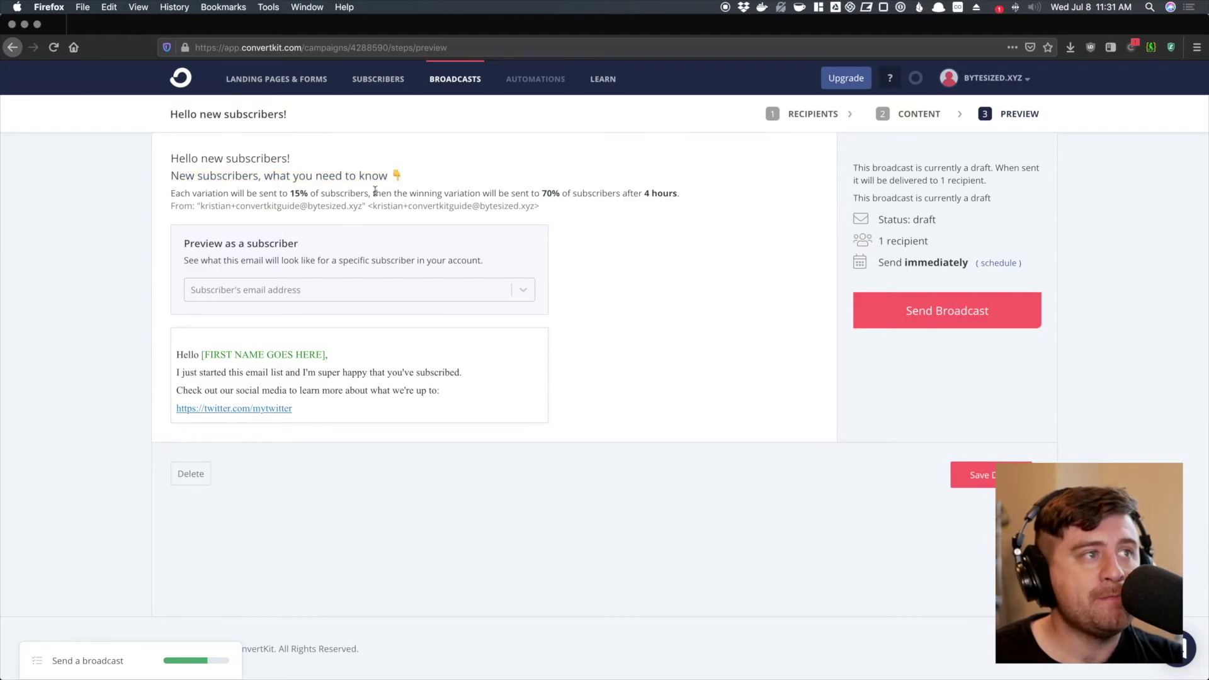
left_click_drag(372, 192, 732, 202)
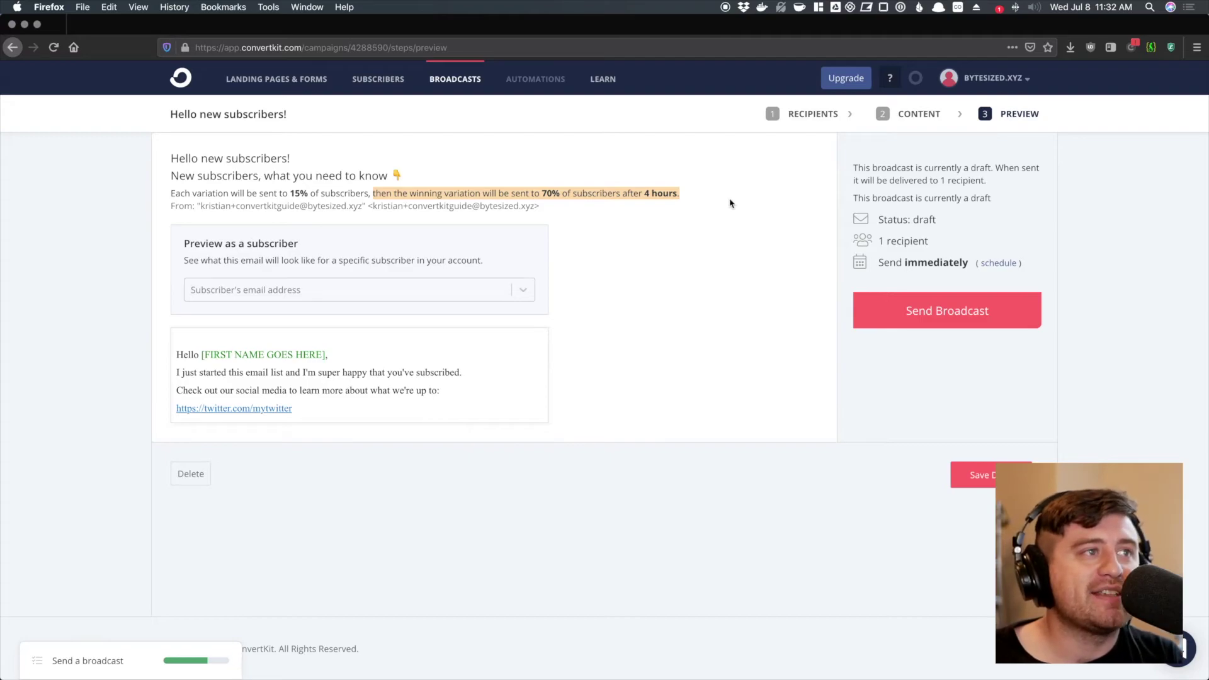
left_click(717, 221)
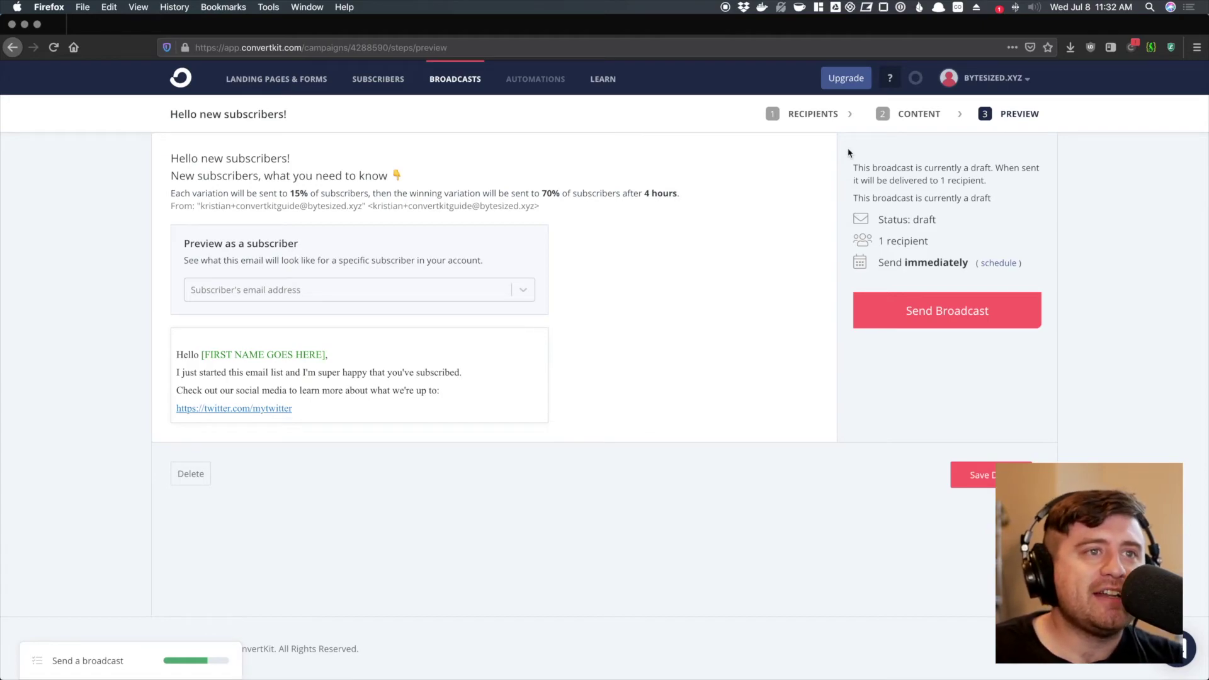
- Check the sidebar's draft status and Send immediately setting, then bring up the scheduling calendar
left_click_drag(851, 165, 1074, 356)
left_click(1046, 356)
left_click_drag(854, 162, 996, 235)
left_click(945, 186)
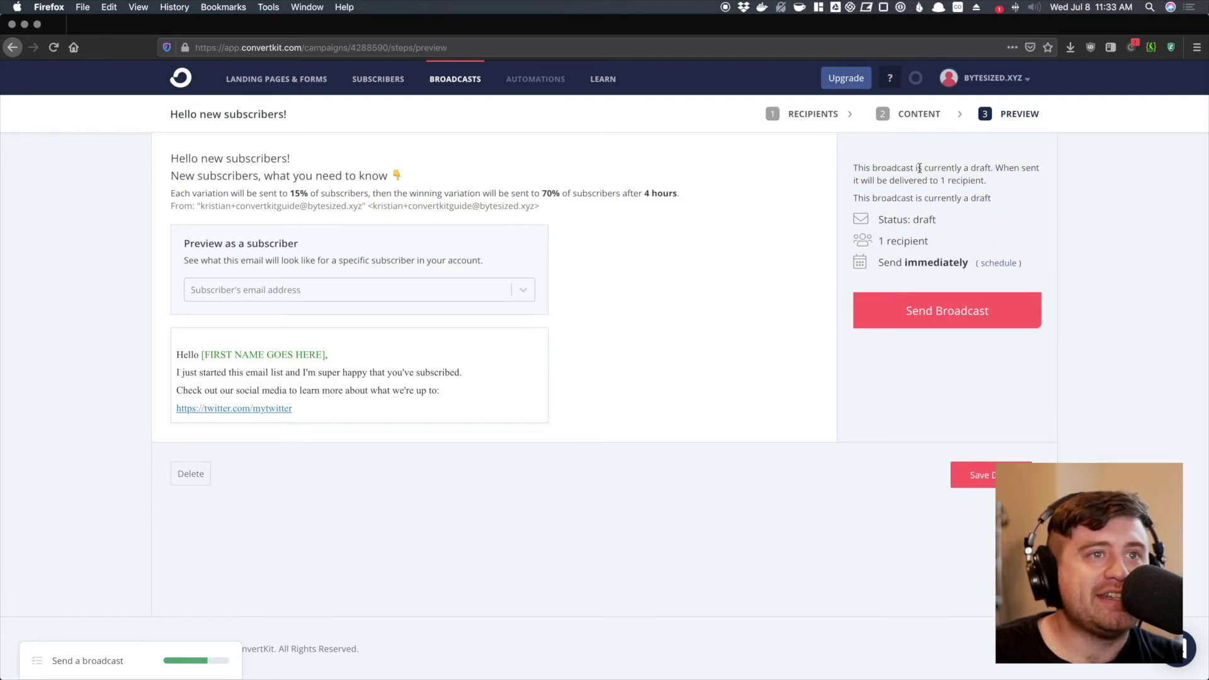
left_click_drag(877, 225, 838, 242)
left_click(948, 242)
left_click(901, 245)
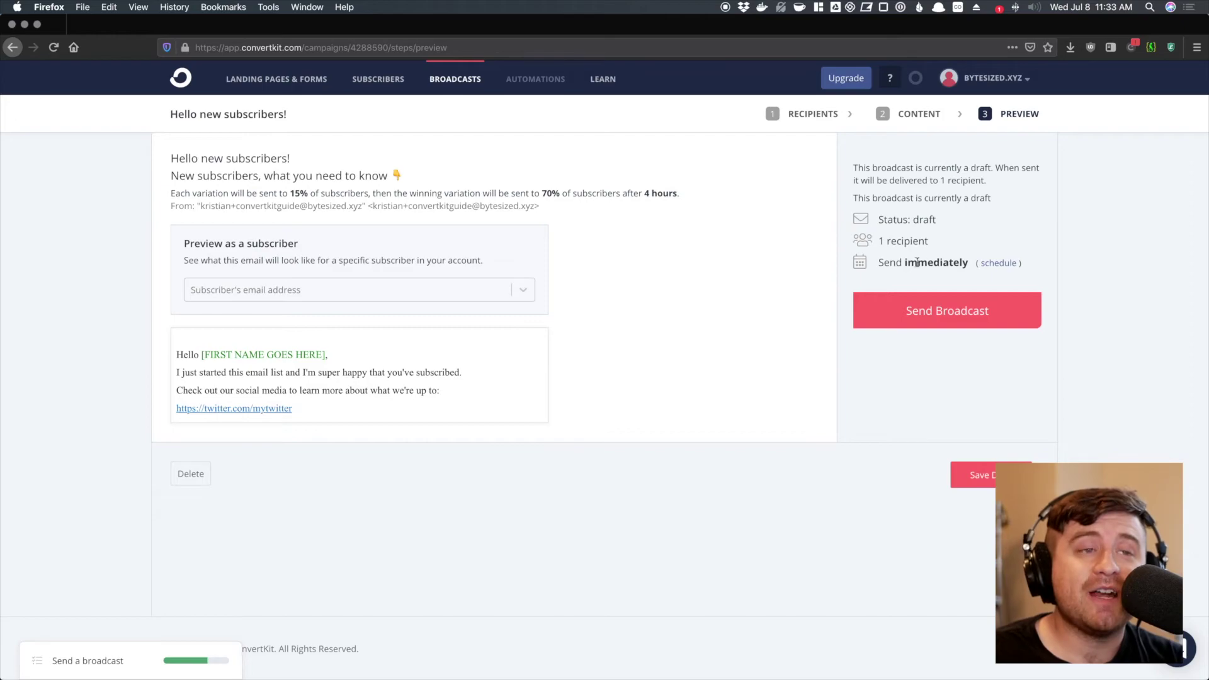
left_click_drag(878, 263, 970, 263)
left_click(952, 262)
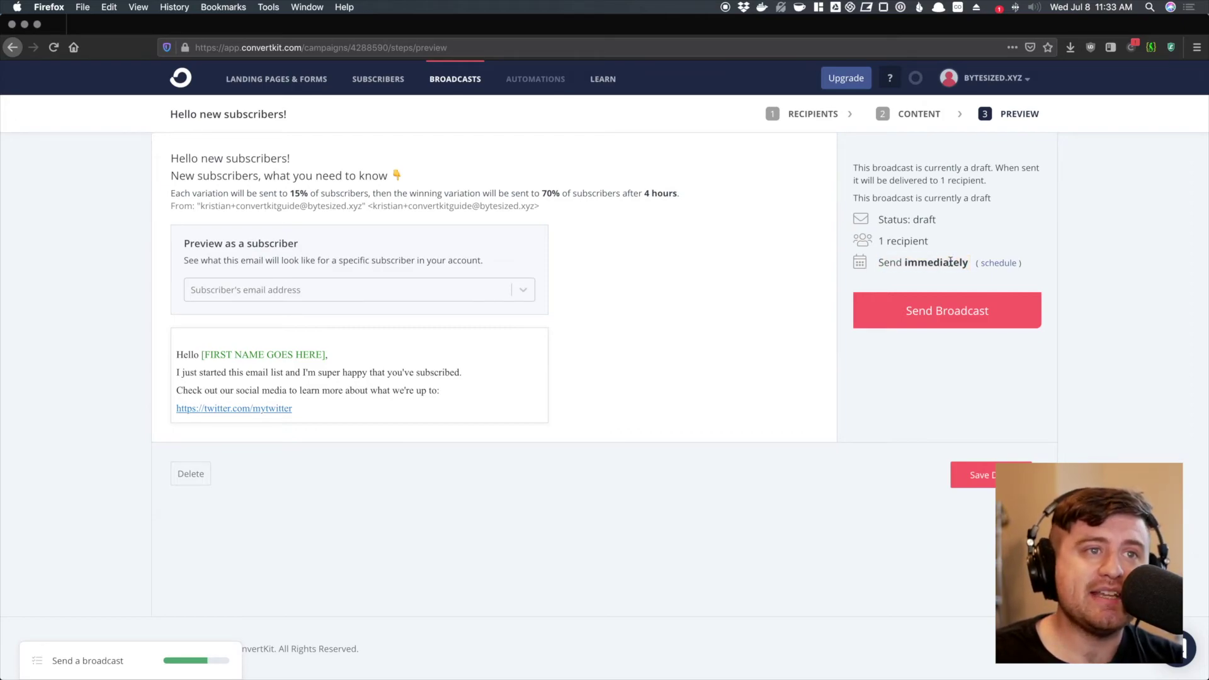
left_click(1000, 263)
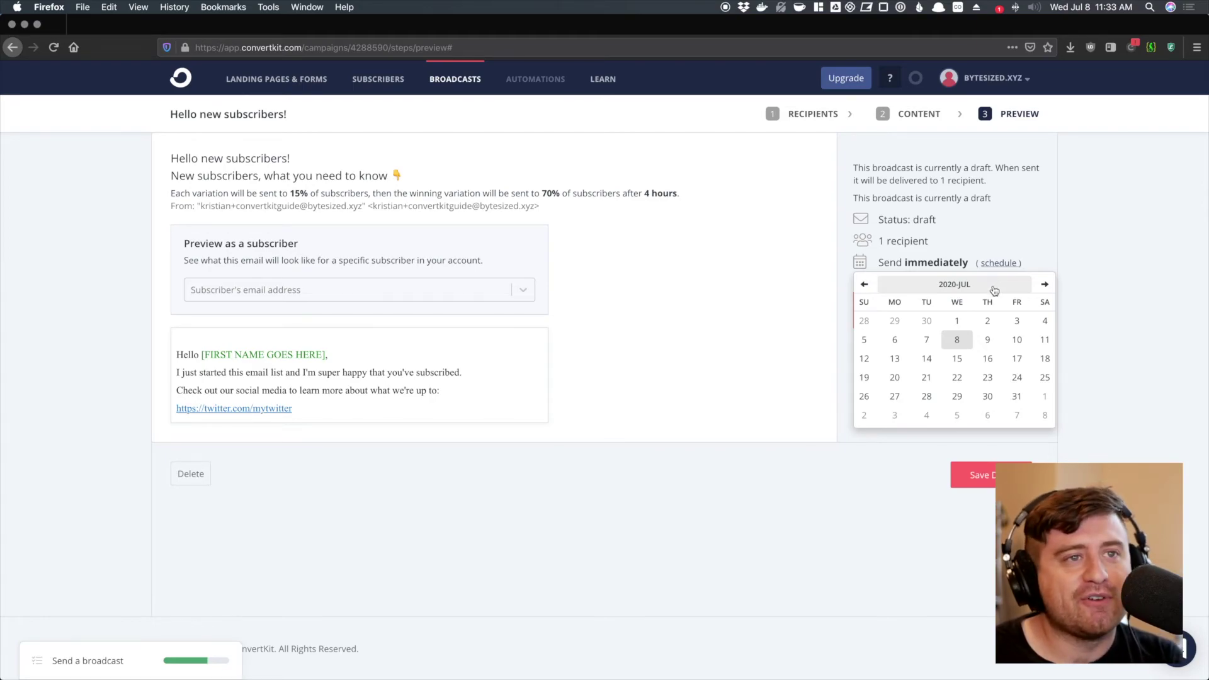
- Schedule the send for Jul 13 at 9:00 AM, then unschedule it to send immediately
left_click(895, 359)
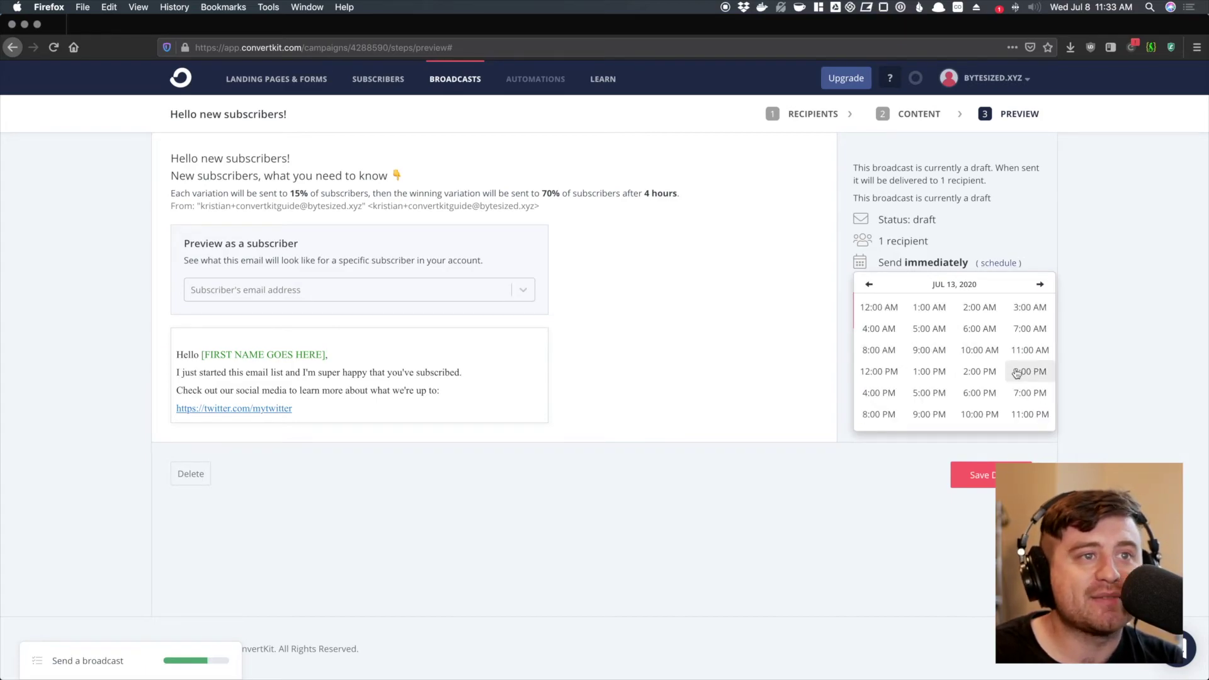
left_click(923, 349)
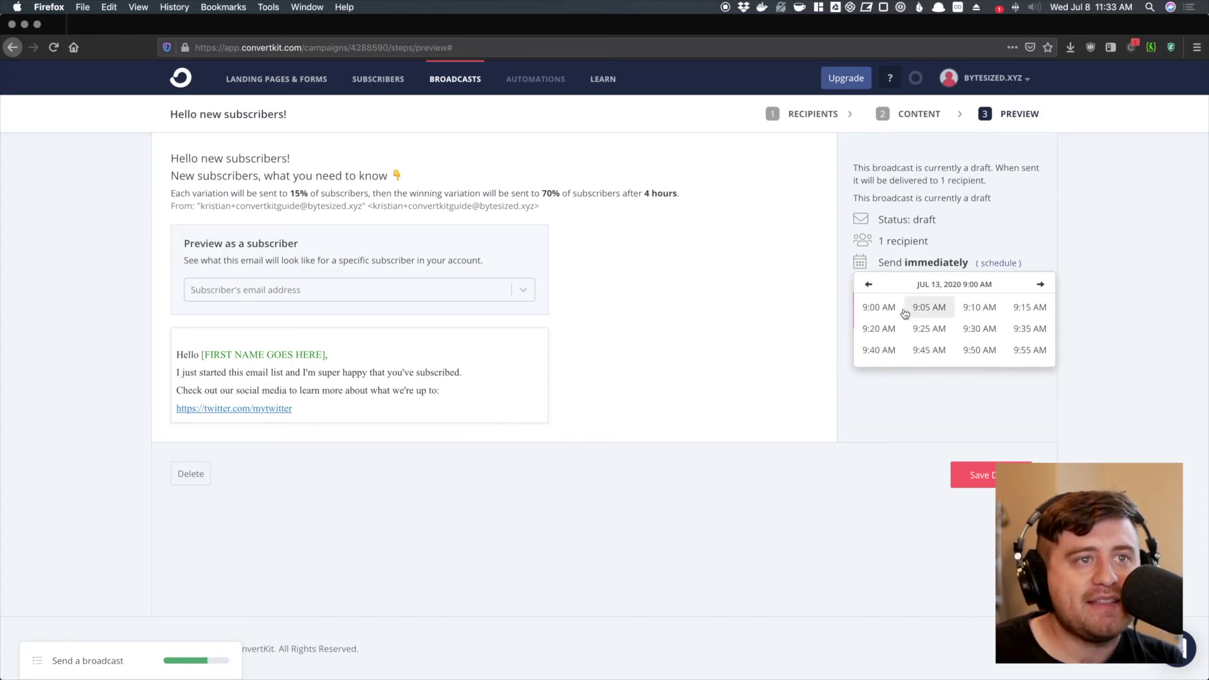
left_click(879, 308)
left_click_drag(1026, 264, 906, 263)
left_click(907, 263)
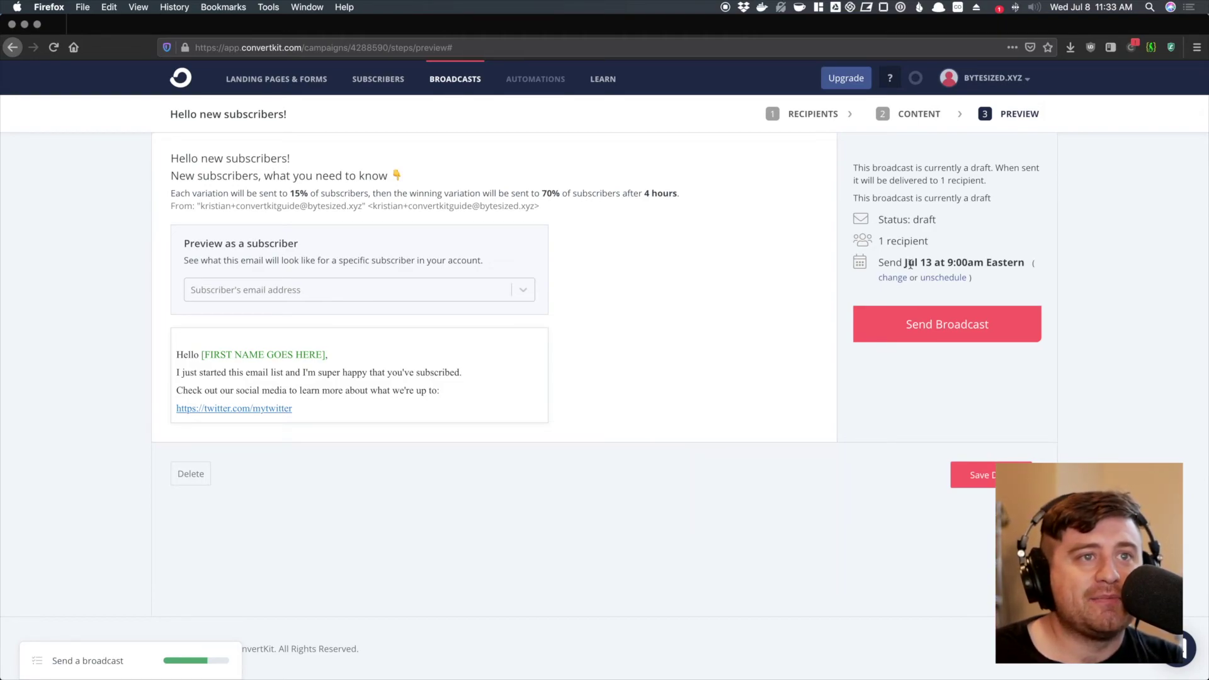
left_click(940, 277)
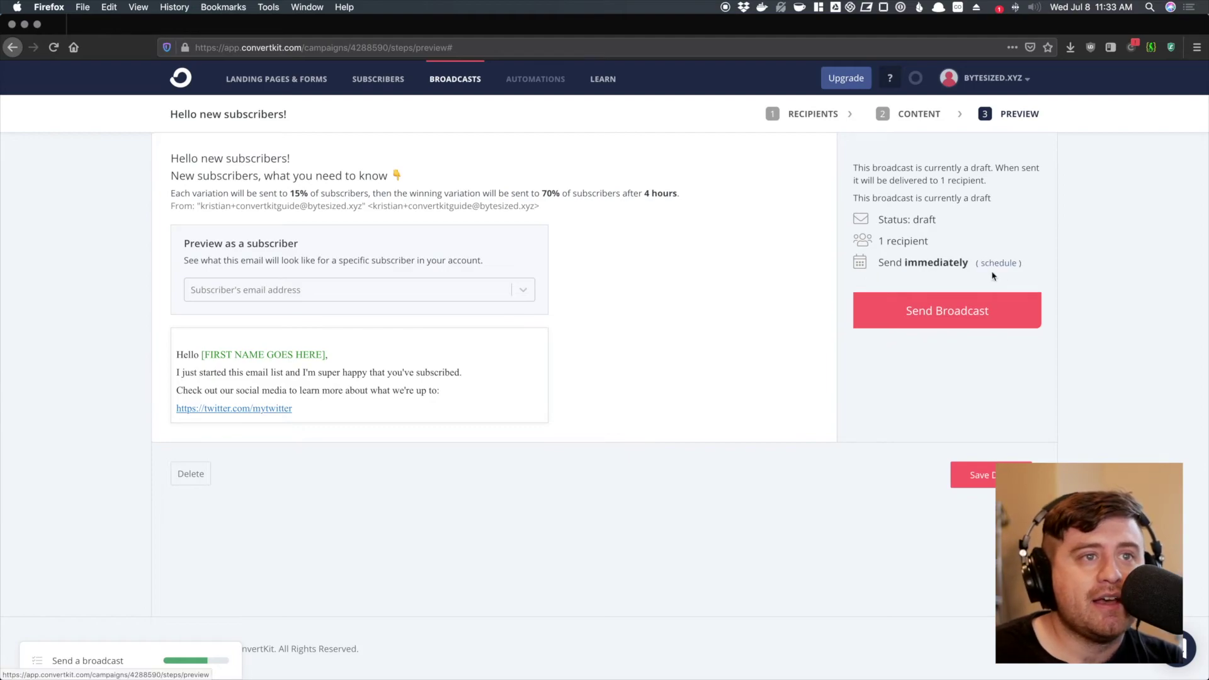
- Start sending the broadcast and read the email confirmation notice
left_click(909, 309)
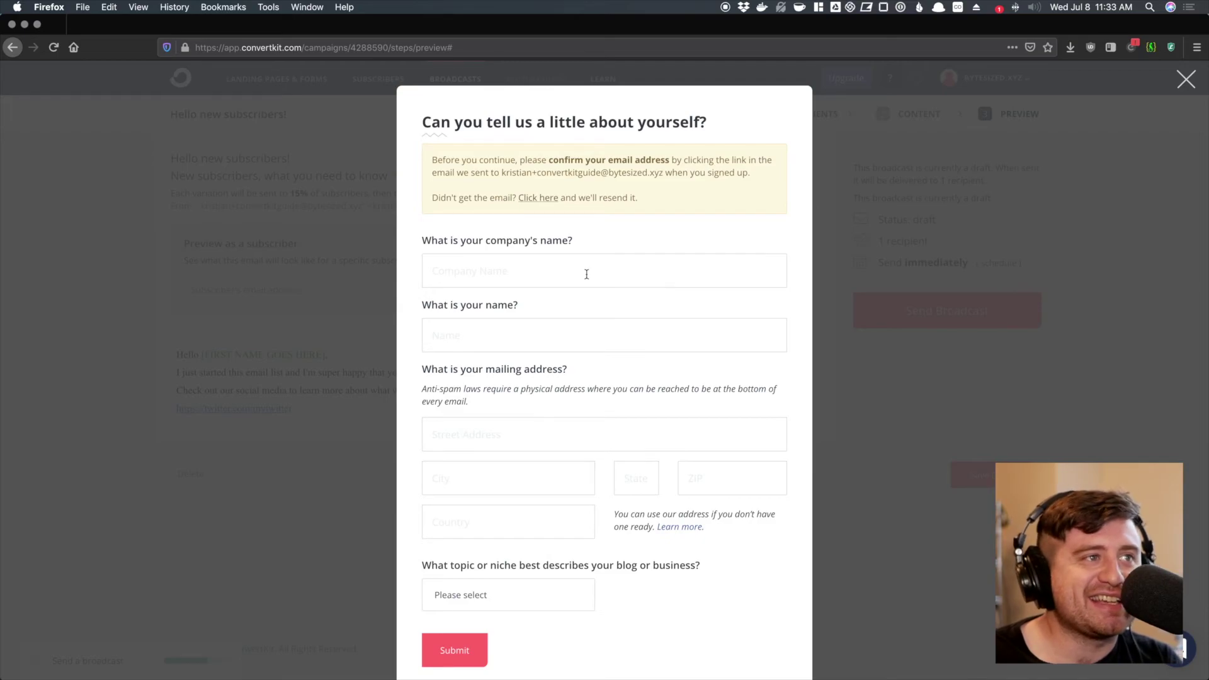
left_click_drag(434, 160, 682, 177)
left_click(683, 176)
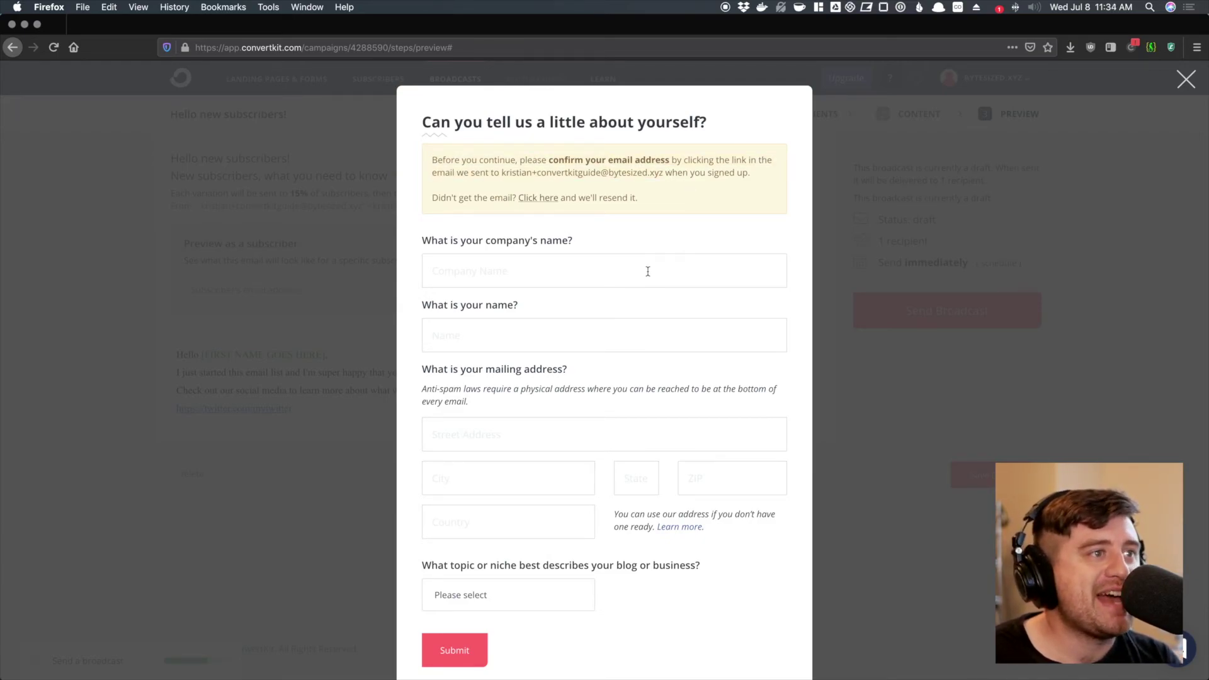
key("super+Tab")
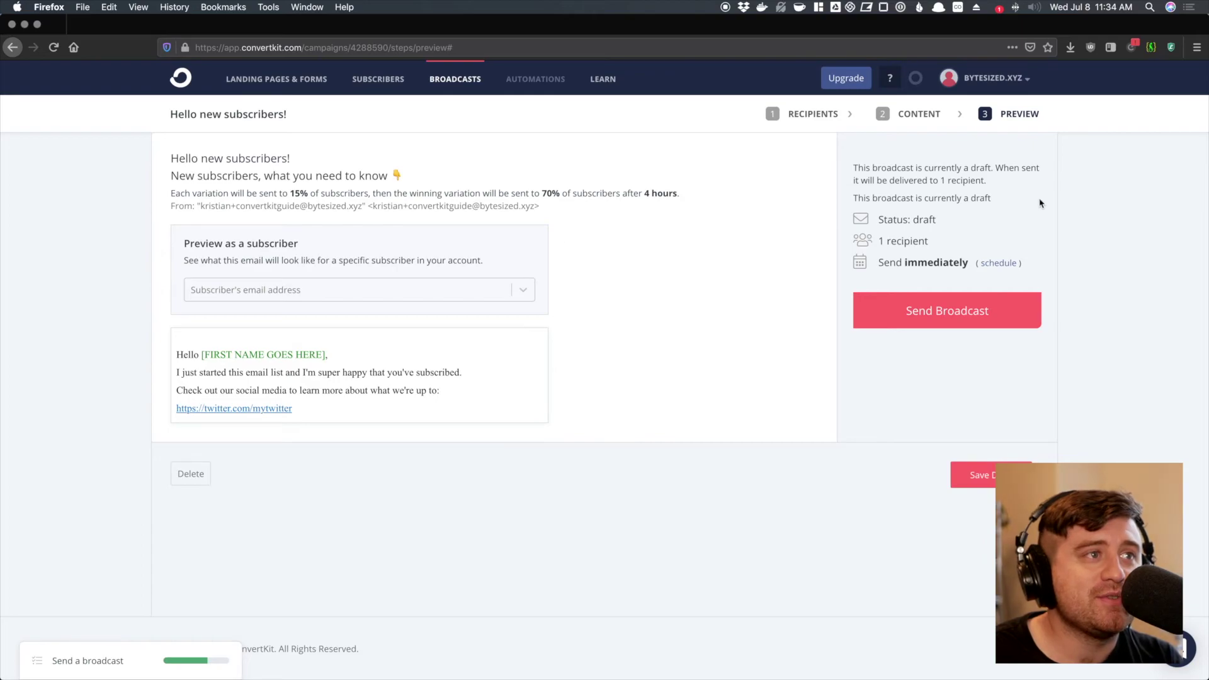
- Confirm sending 'Hello new subscribers!' and check its Processing status
left_click(987, 311)
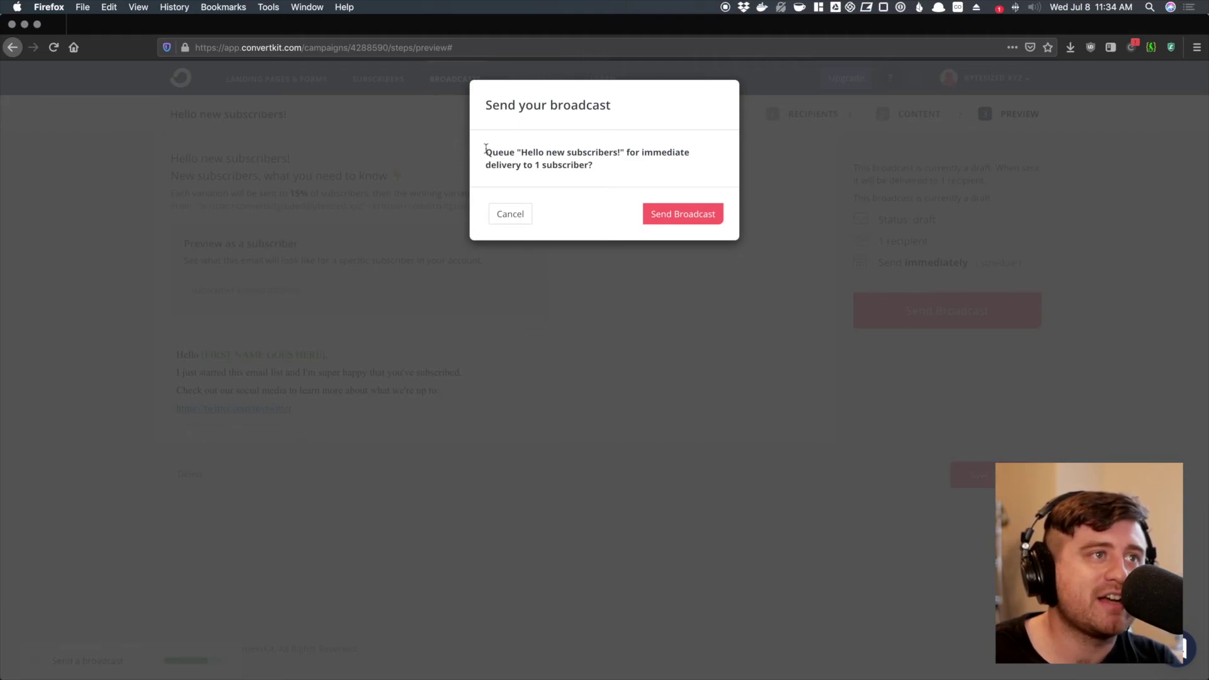
left_click_drag(520, 149, 599, 162)
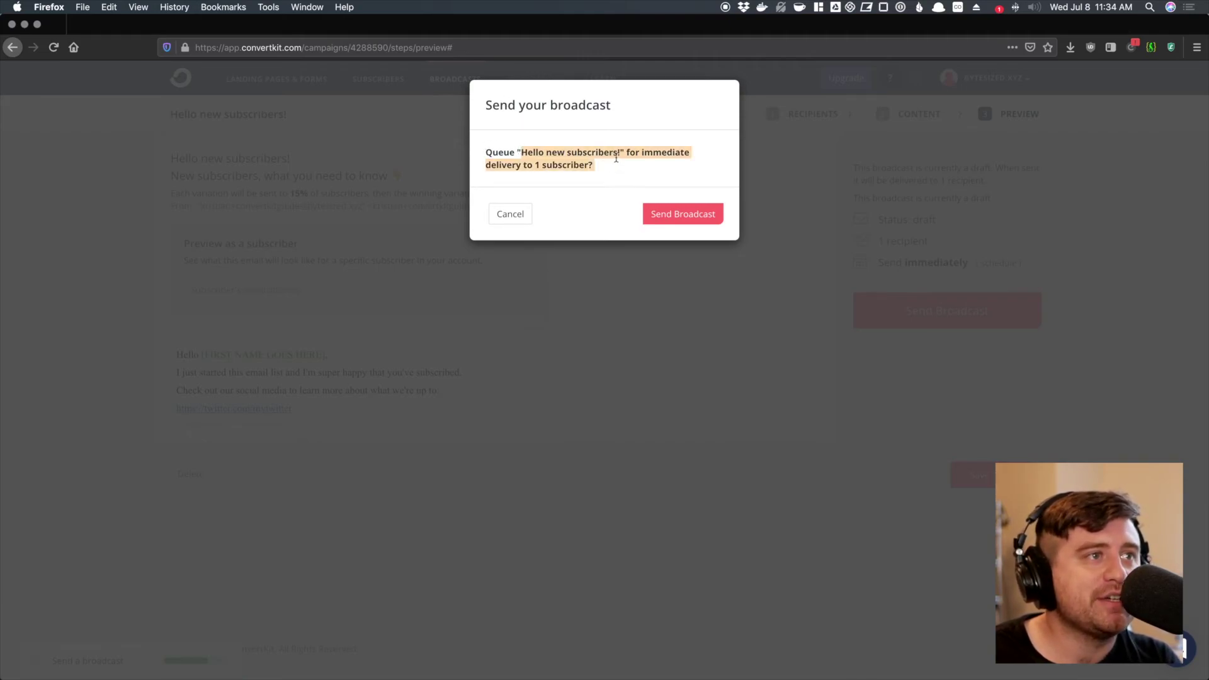
left_click(619, 157)
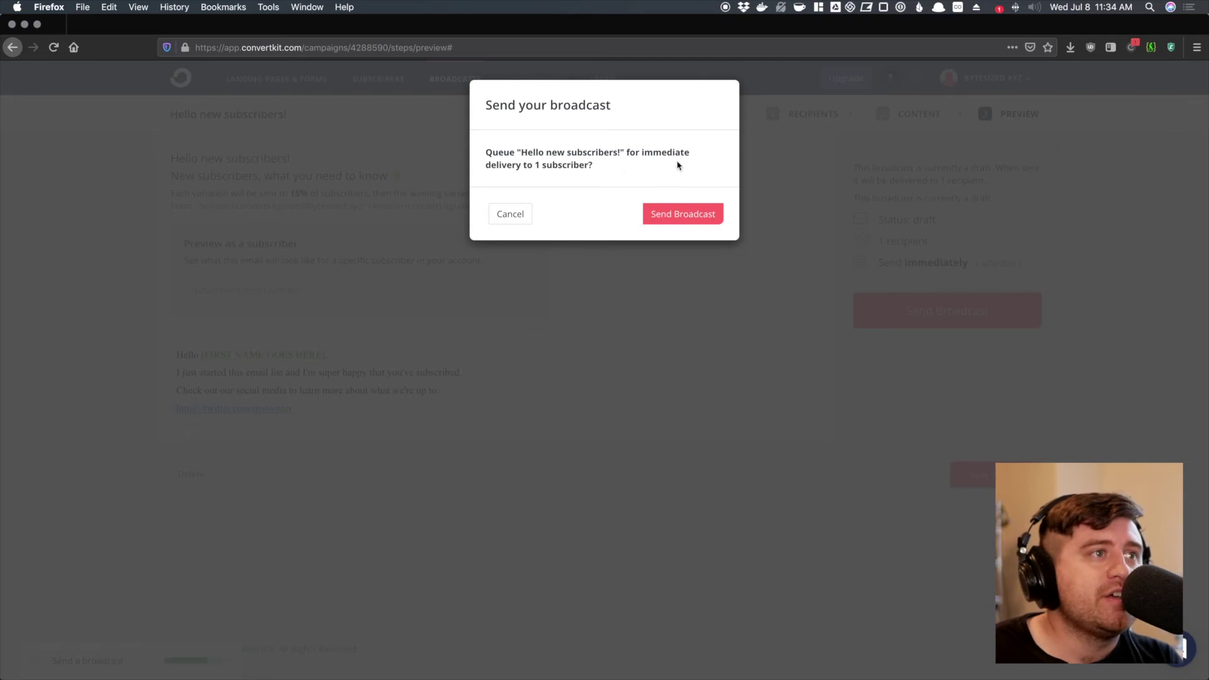
left_click_drag(624, 151, 517, 152)
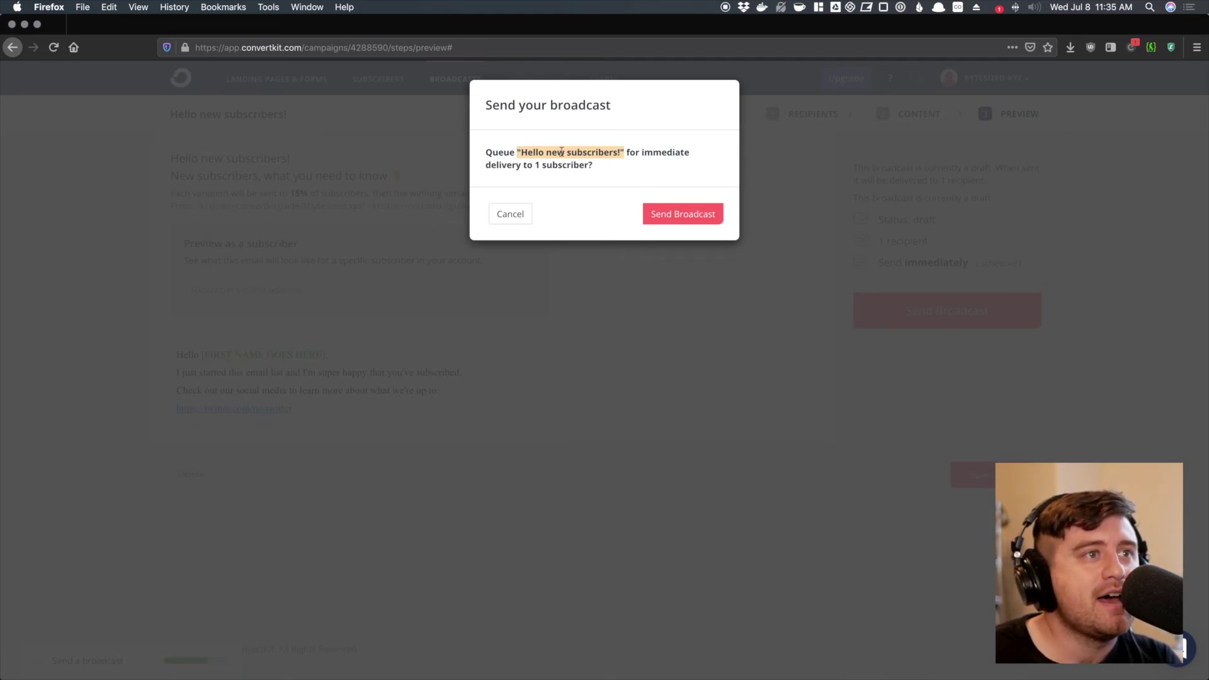
left_click(661, 216)
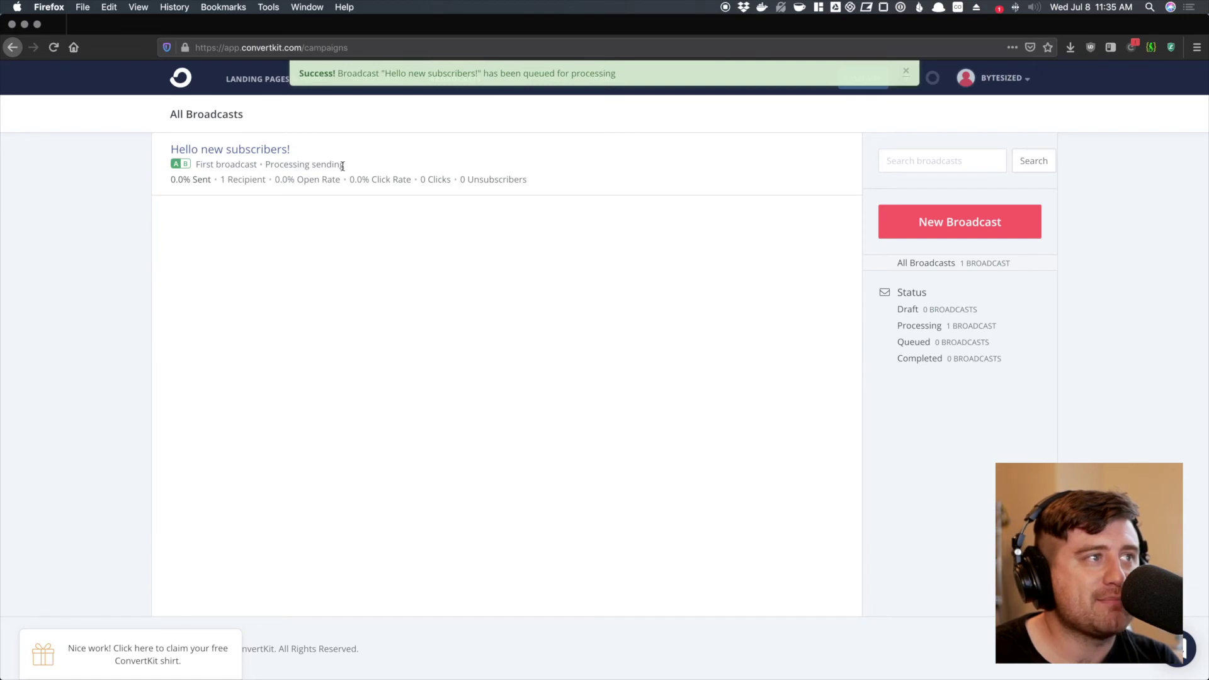
left_click_drag(346, 168, 264, 165)
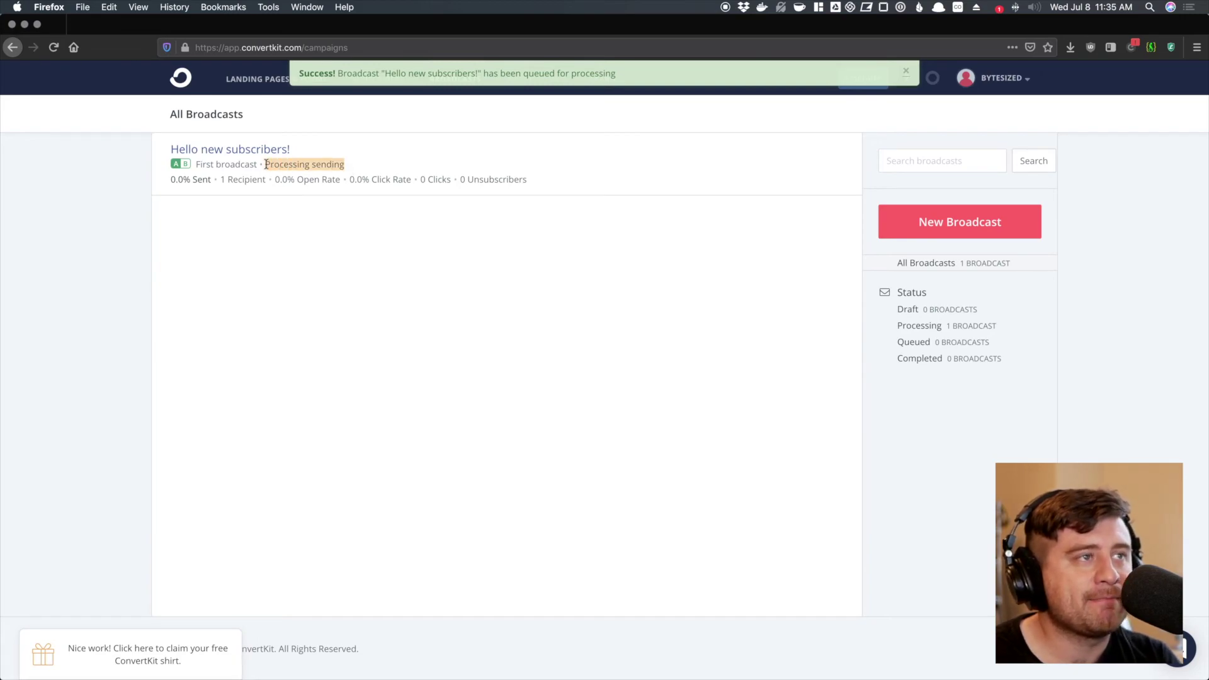
left_click(300, 220)
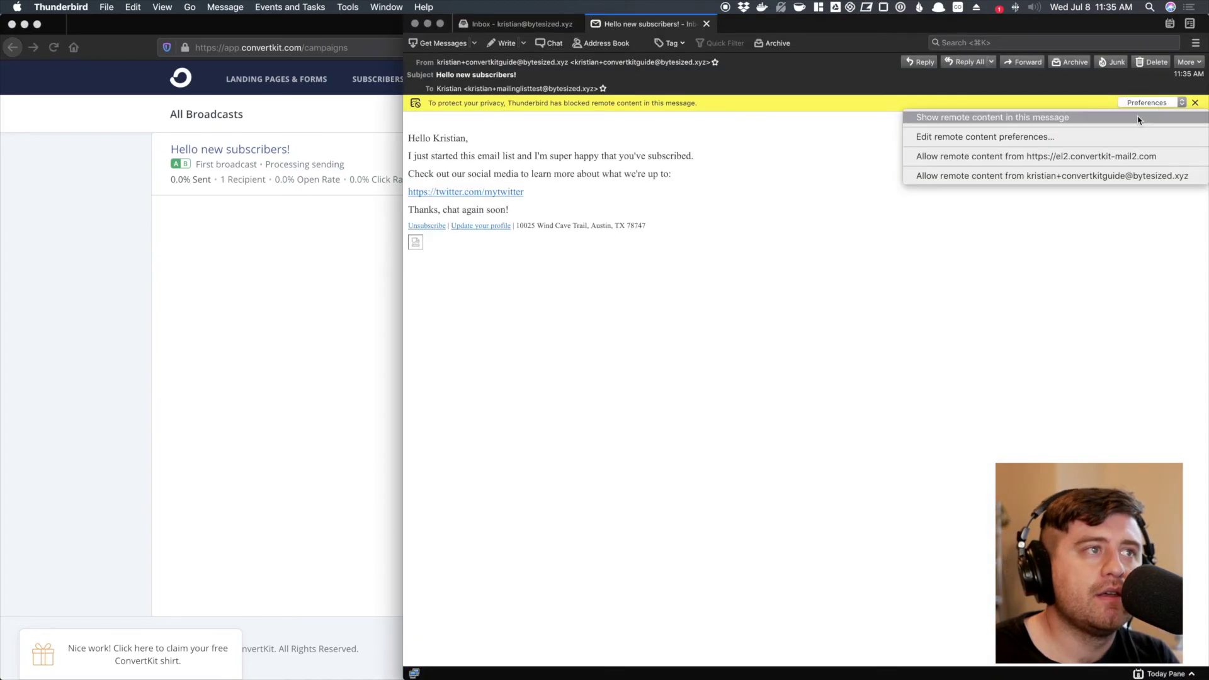
- Show remote content in the received email, then return to the Firefox broadcasts list
left_click(1140, 119)
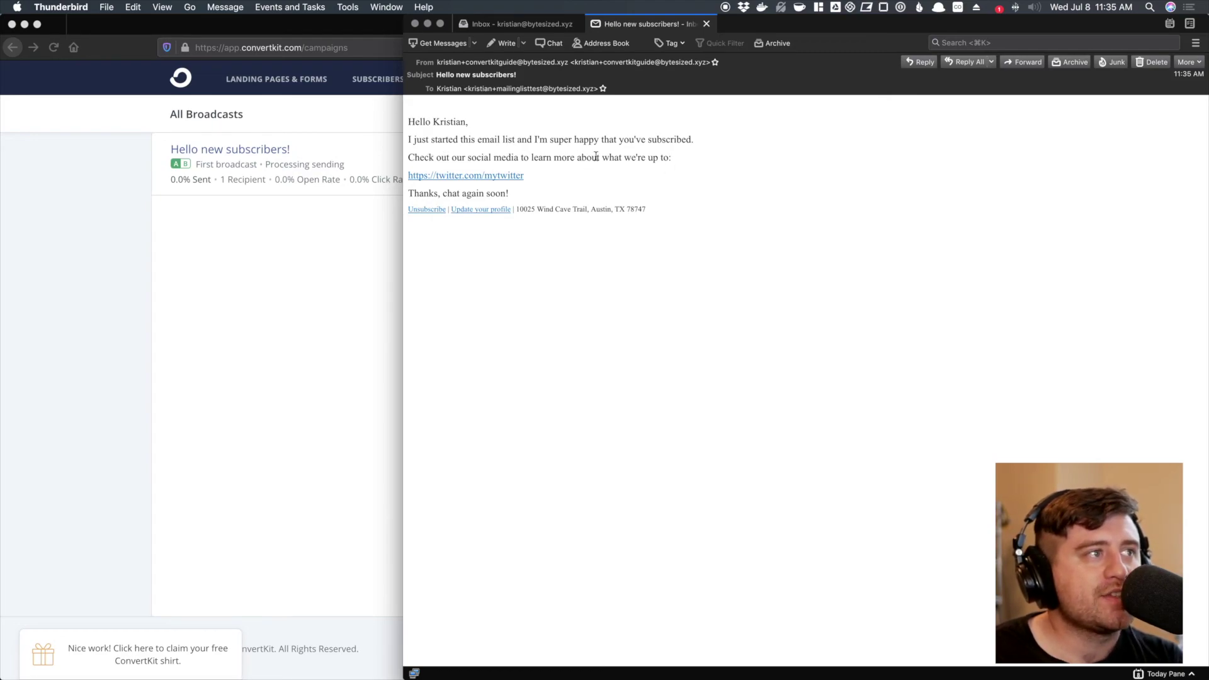
left_click(187, 228)
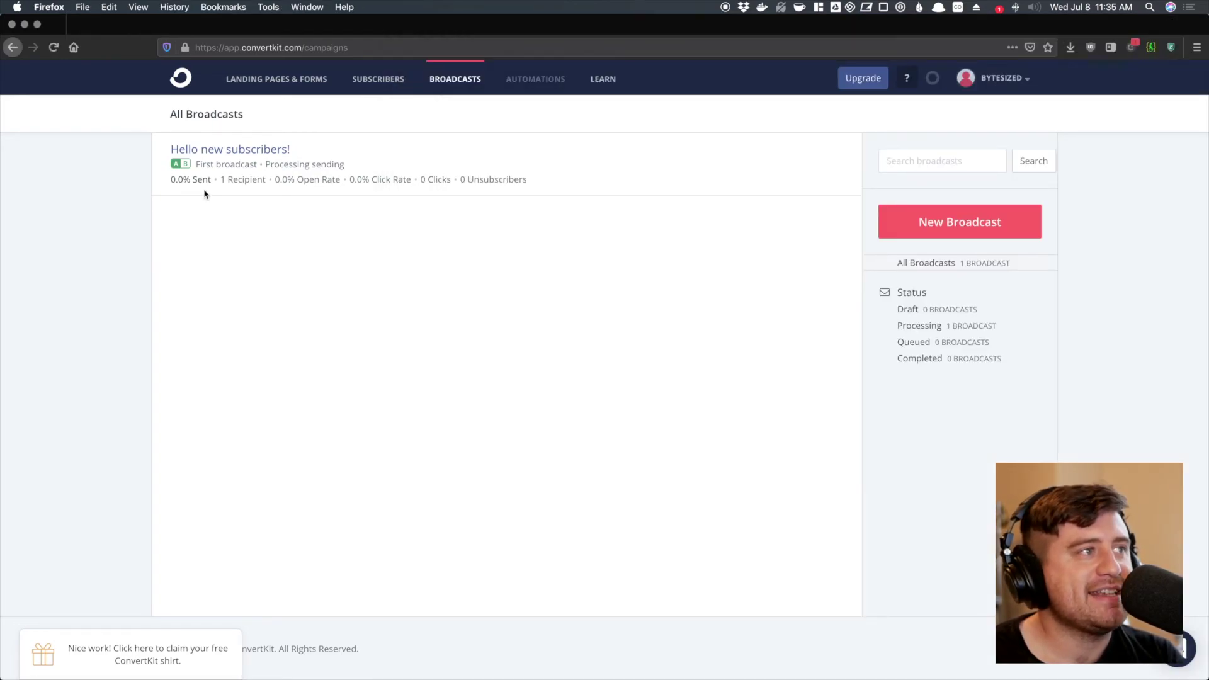
- Open the 'Hello new subscribers!' report and review recipients, open rate and click rate
left_click(216, 151)
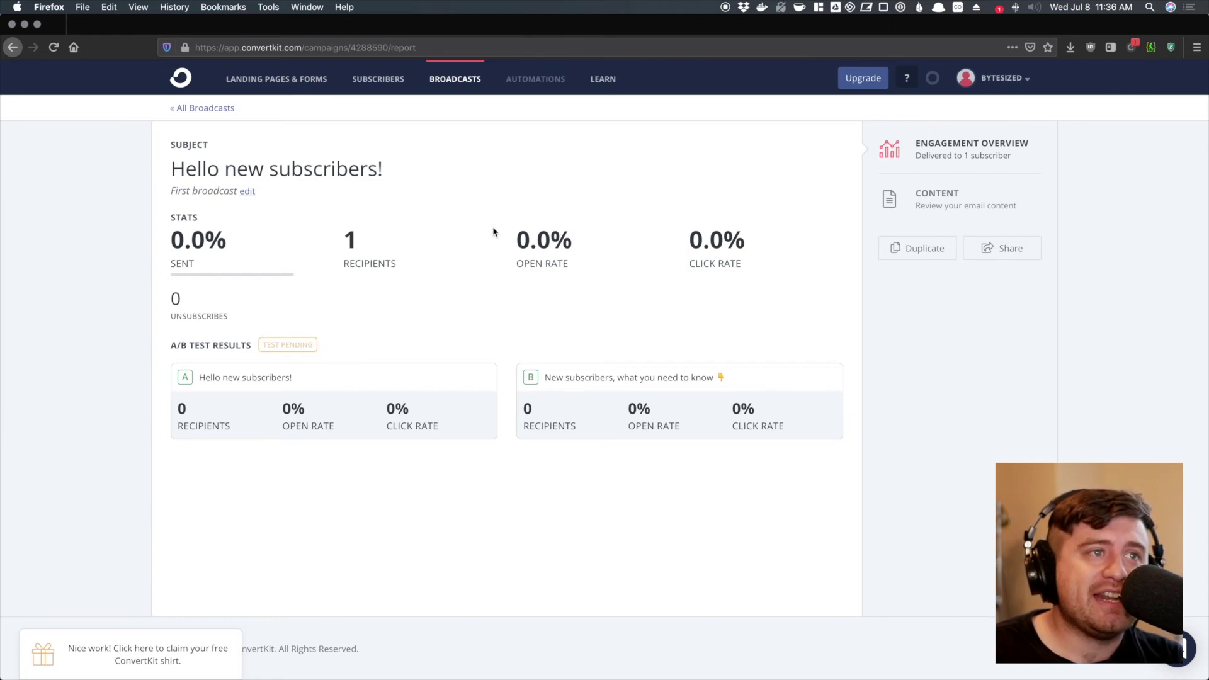
left_click_drag(504, 235, 588, 263)
left_click_drag(741, 275, 694, 239)
left_click(655, 243)
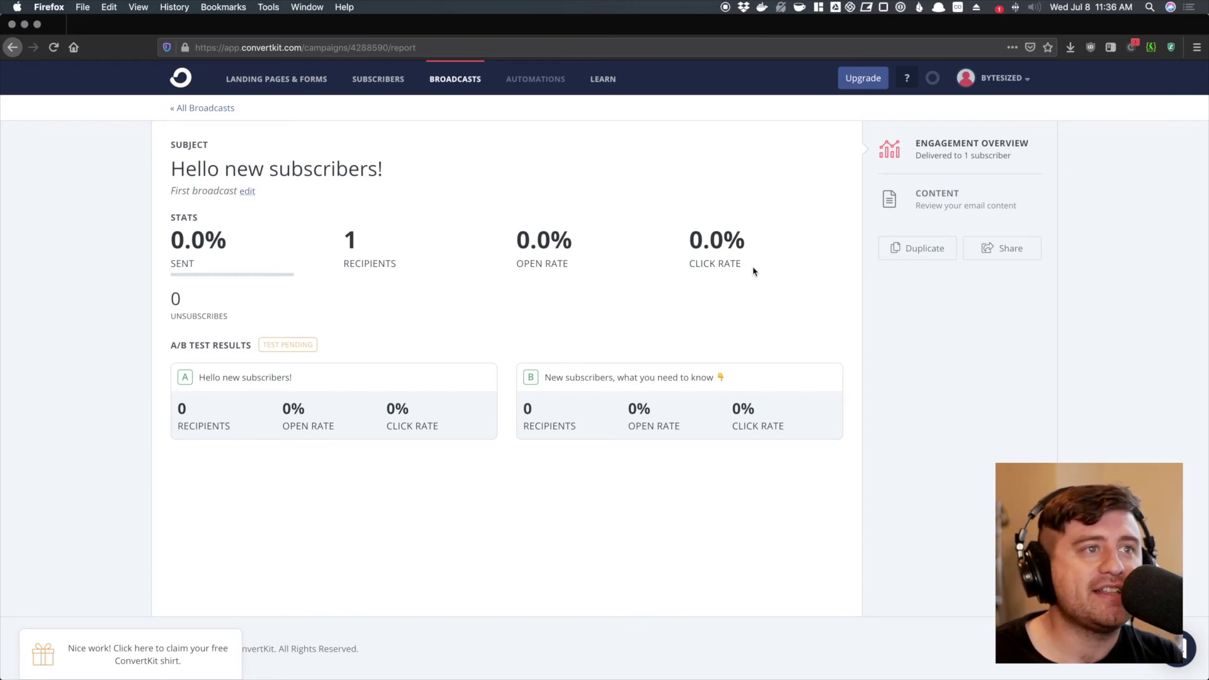
key("super+Tab")
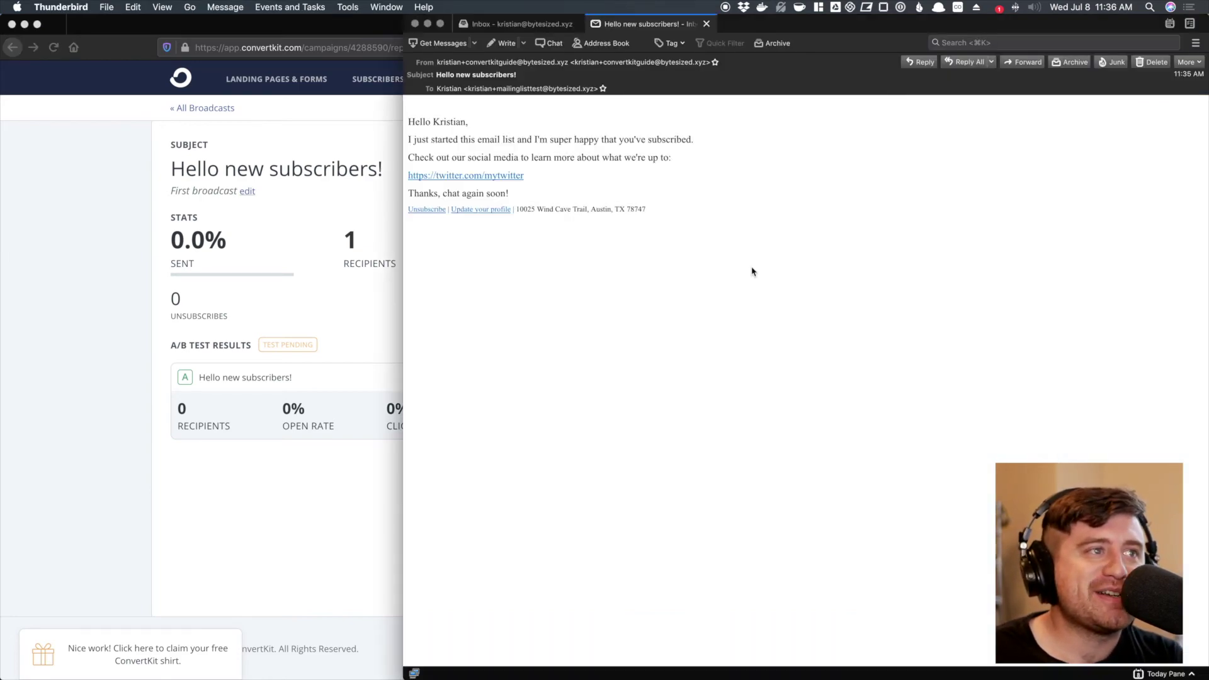
- Follow the email's twitter.com link past the Link Mismatch warning, then close the blocked page
left_click(474, 180)
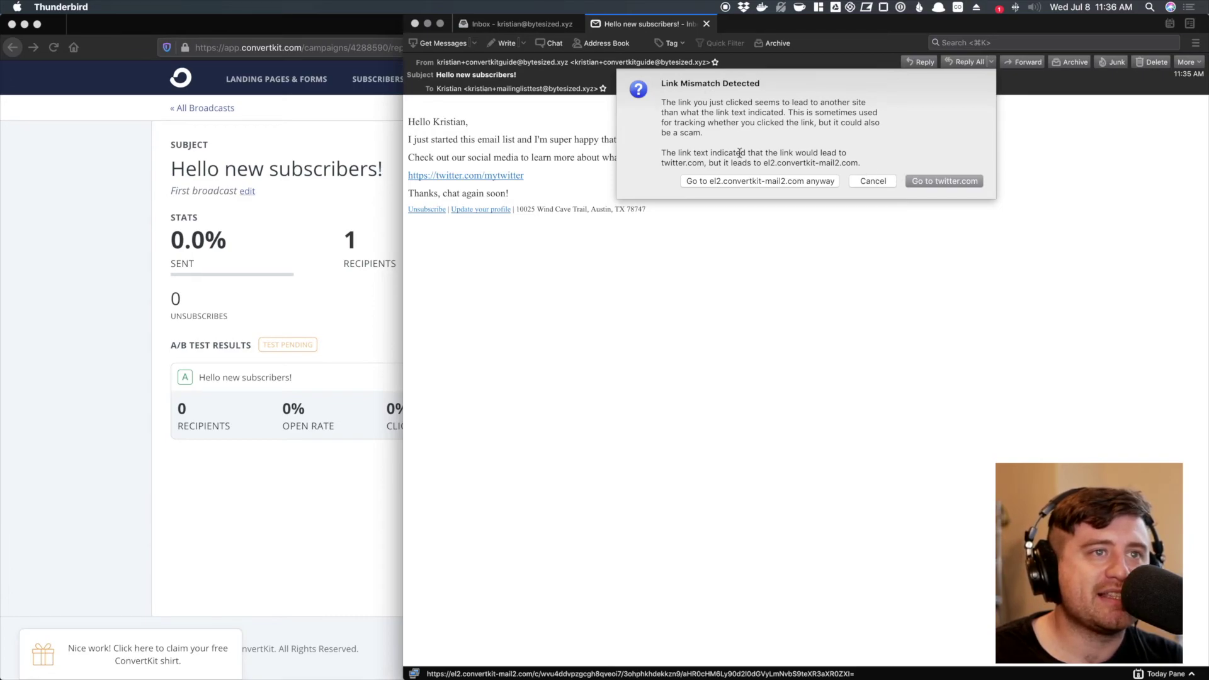
left_click_drag(740, 162, 845, 165)
left_click(861, 158)
left_click(944, 182)
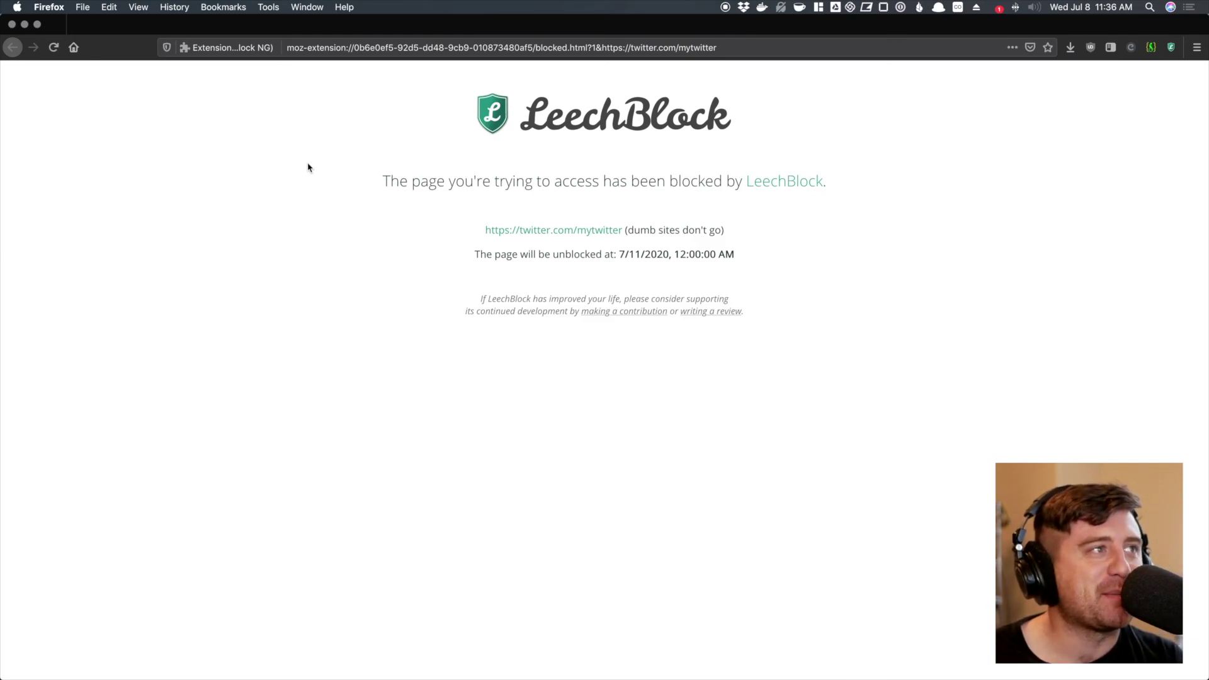
key("super+w")
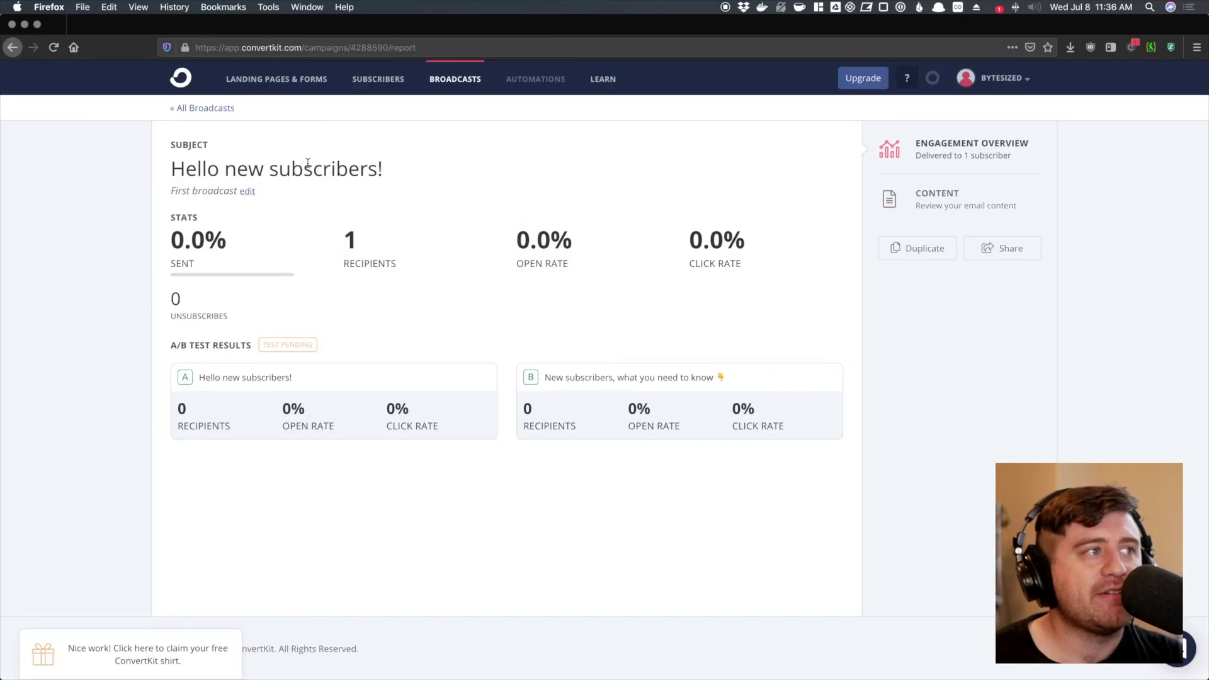
- Reload the report, then open the confirmed subscriber's profile from the Subscribers page
key("super+r")
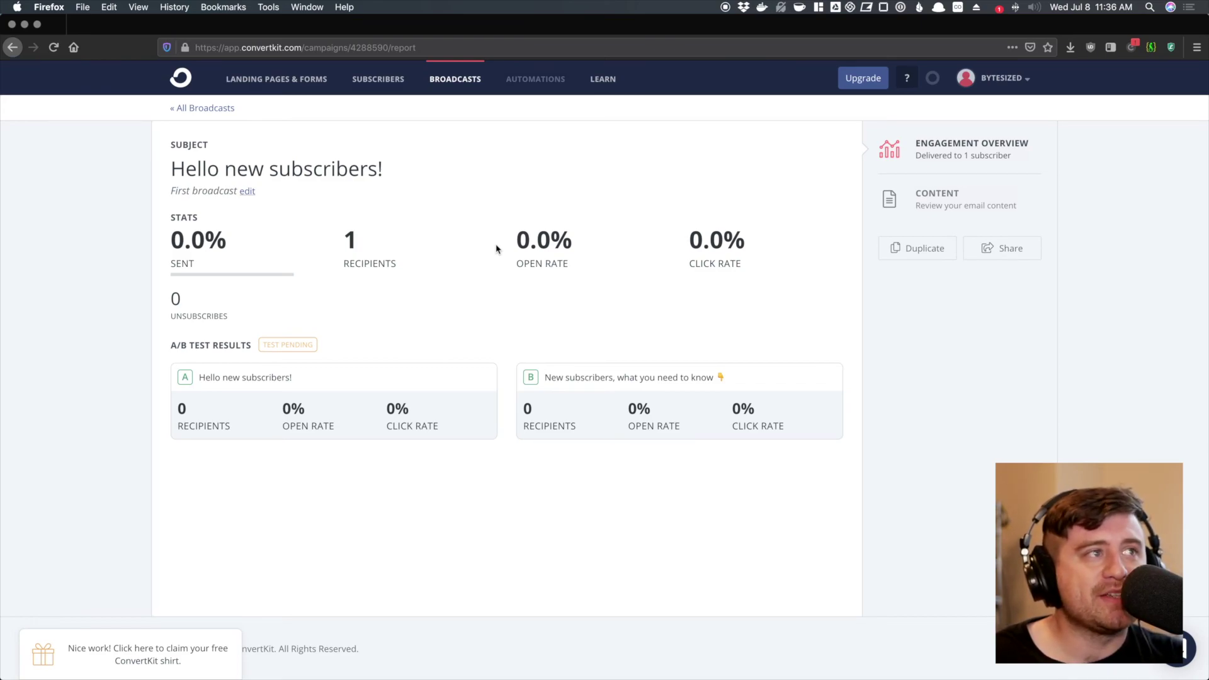
left_click(375, 80)
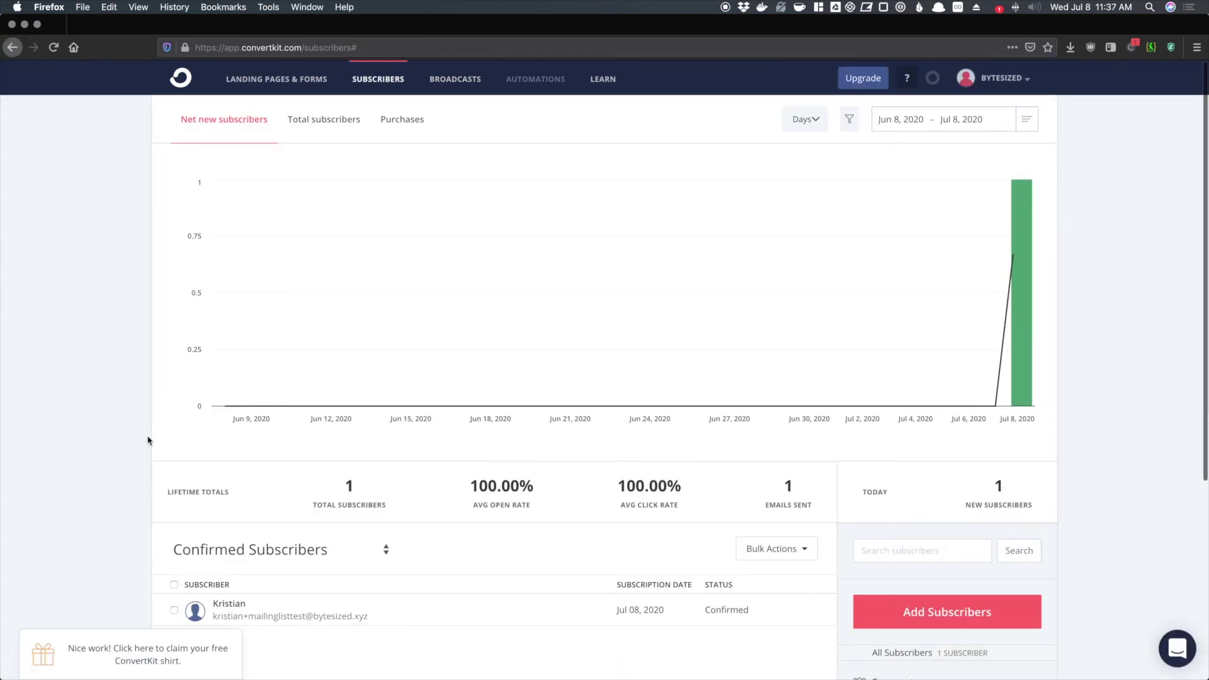
scroll(114, 425, "down", 1)
scroll(114, 424, "up", 1)
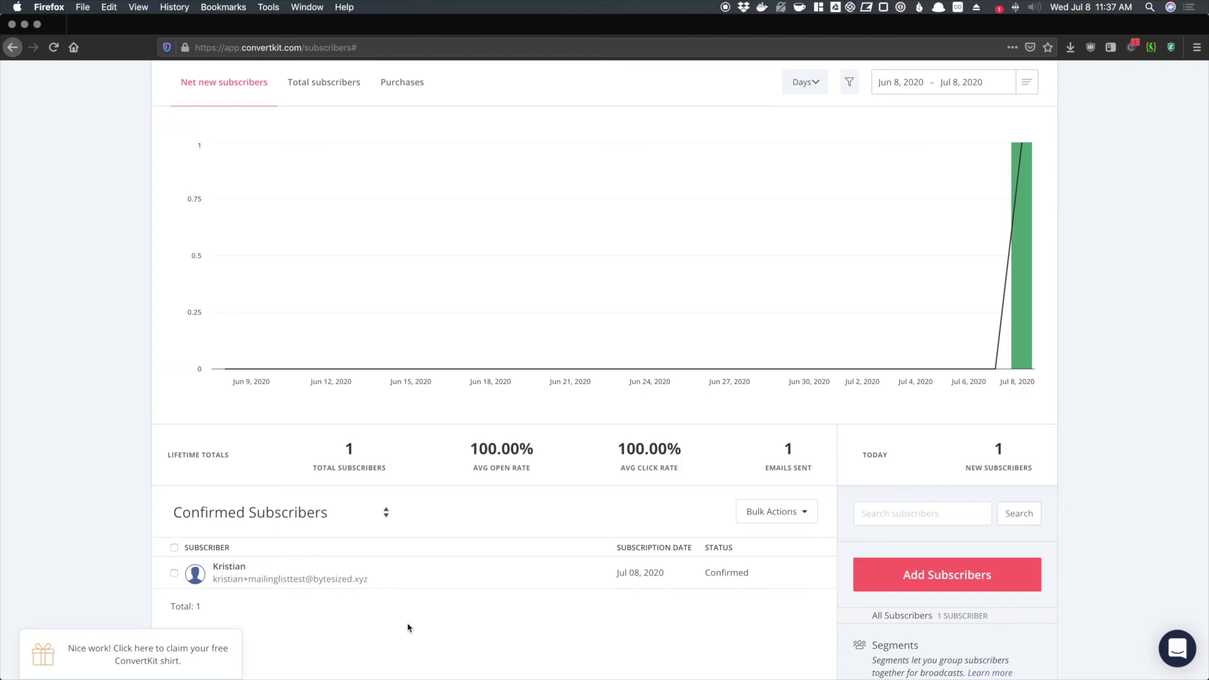
scroll(497, 560, "up", 1)
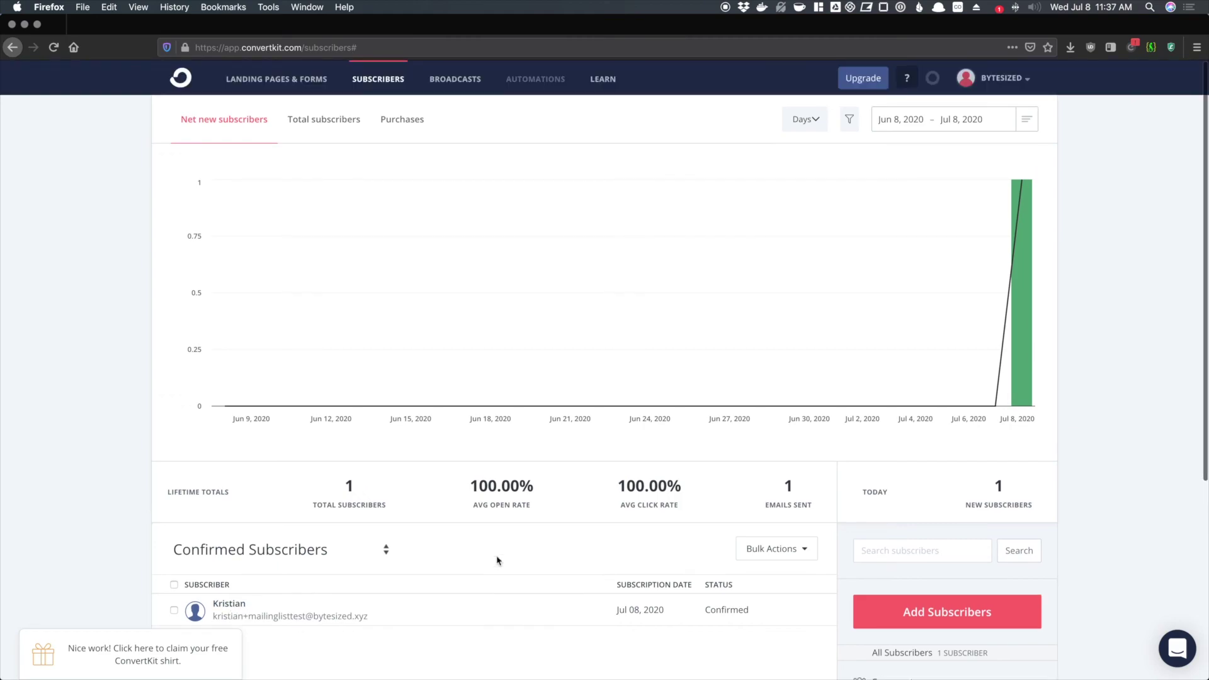
left_click(296, 77)
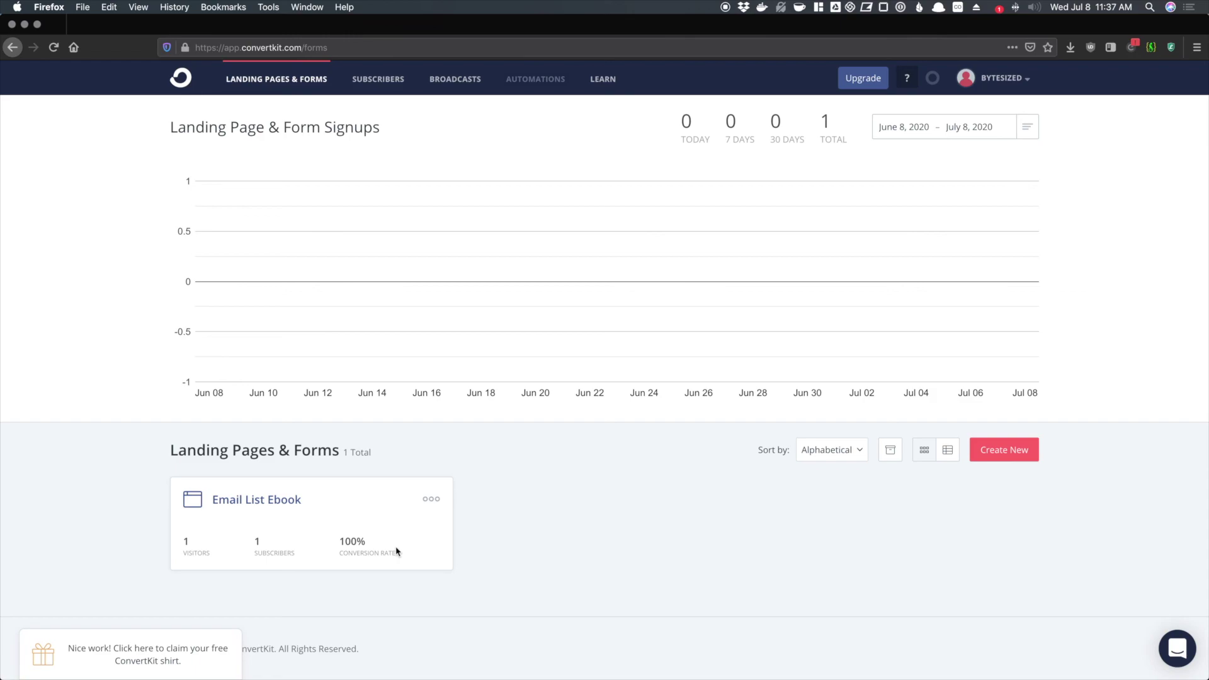
left_click(378, 79)
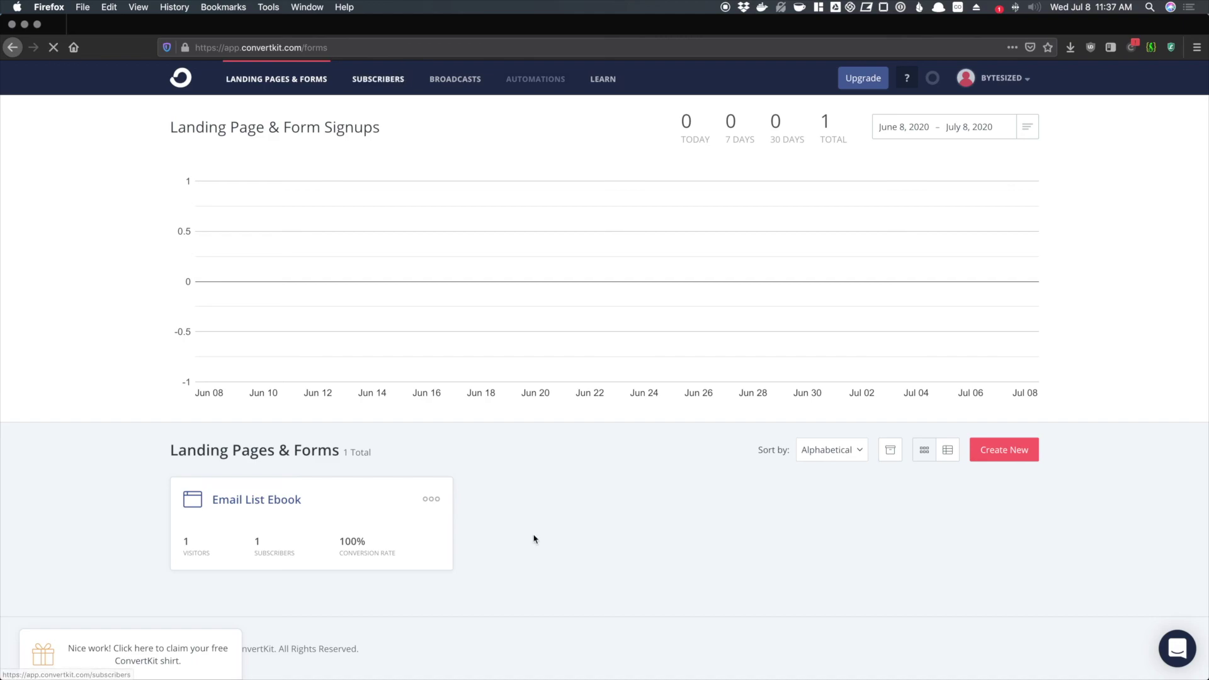
scroll(535, 539, "down", 3)
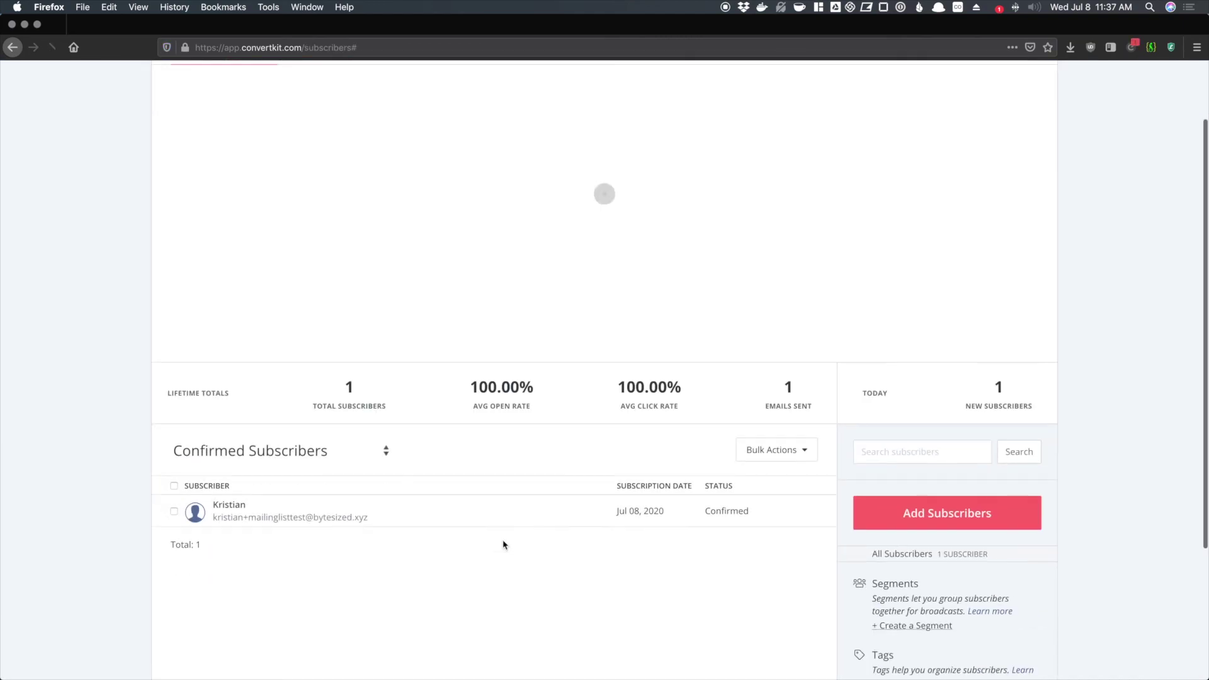
left_click(238, 493)
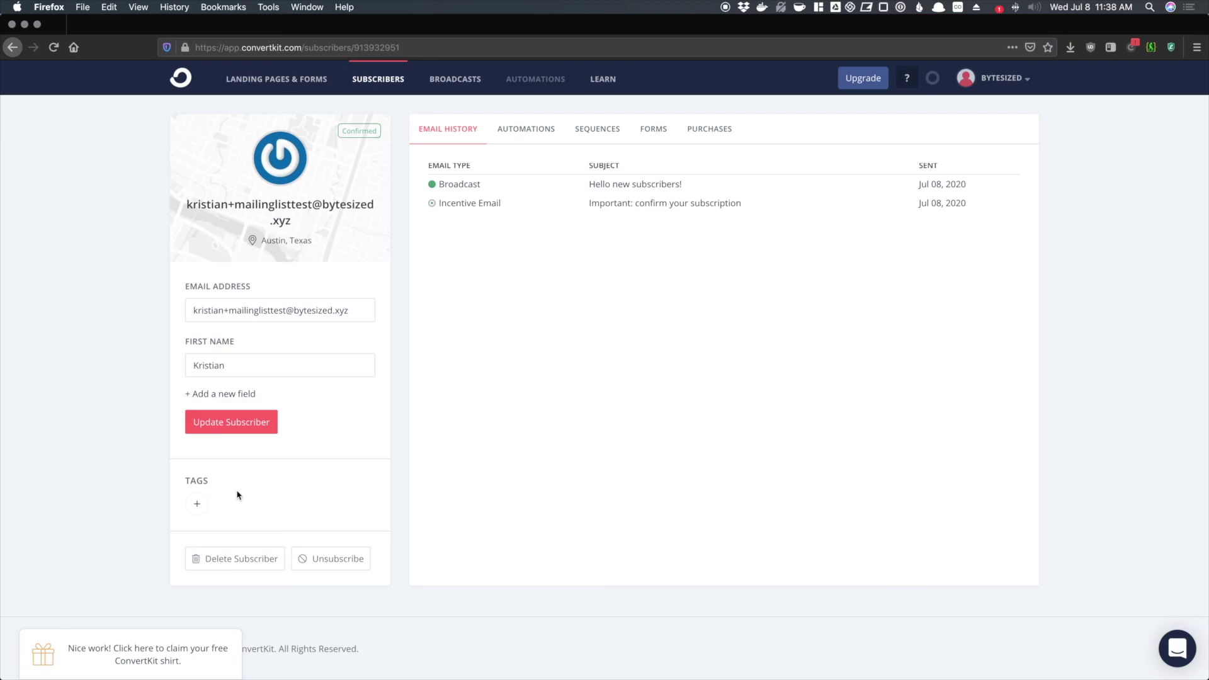
- Load mailinglisthackers.com in a new tab and go to its Chat page
key("super+t")
type("mail")
key("Return")
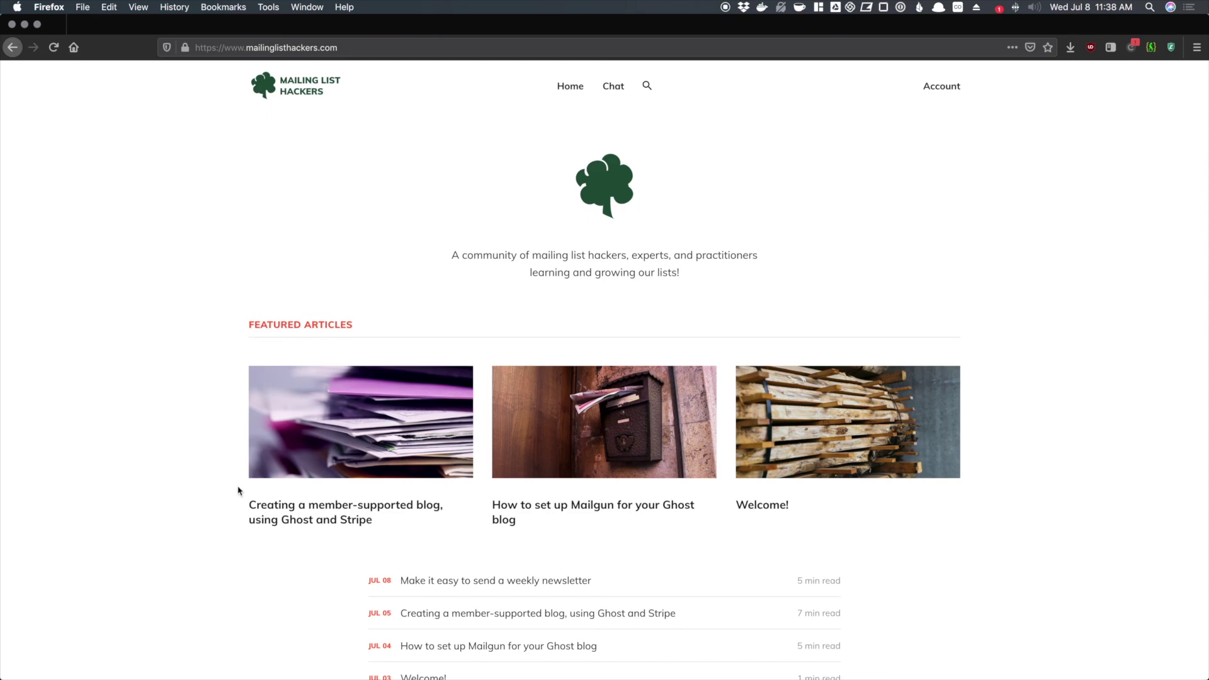
left_click(606, 91)
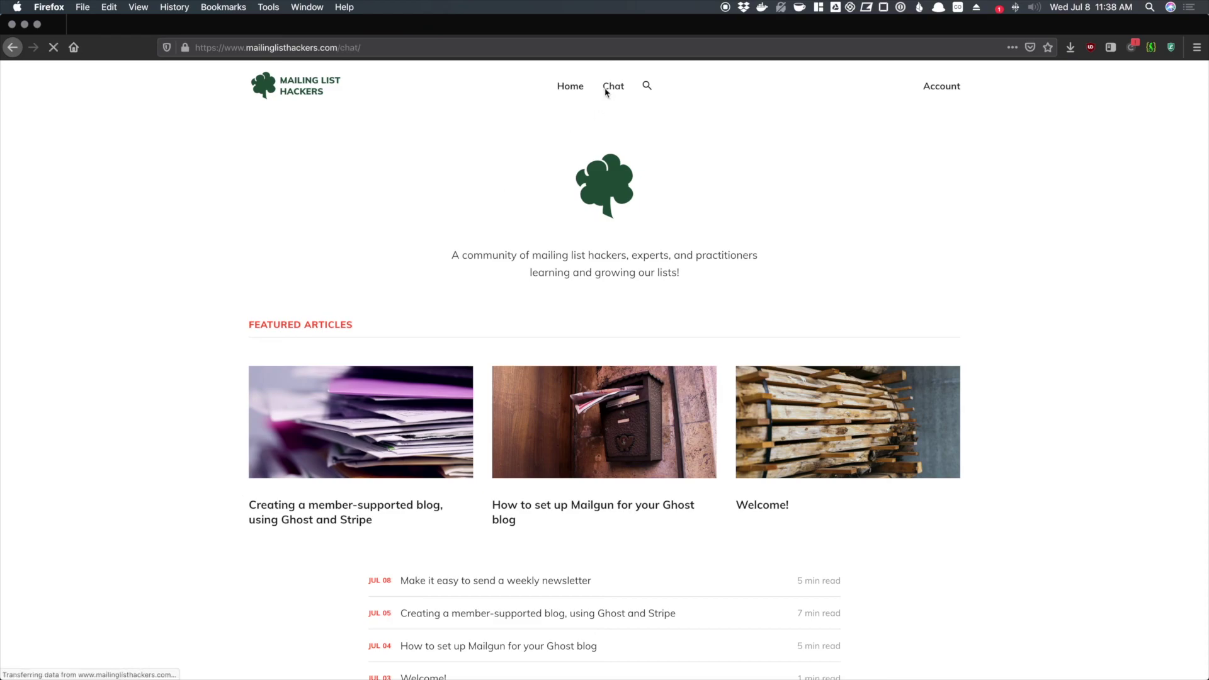